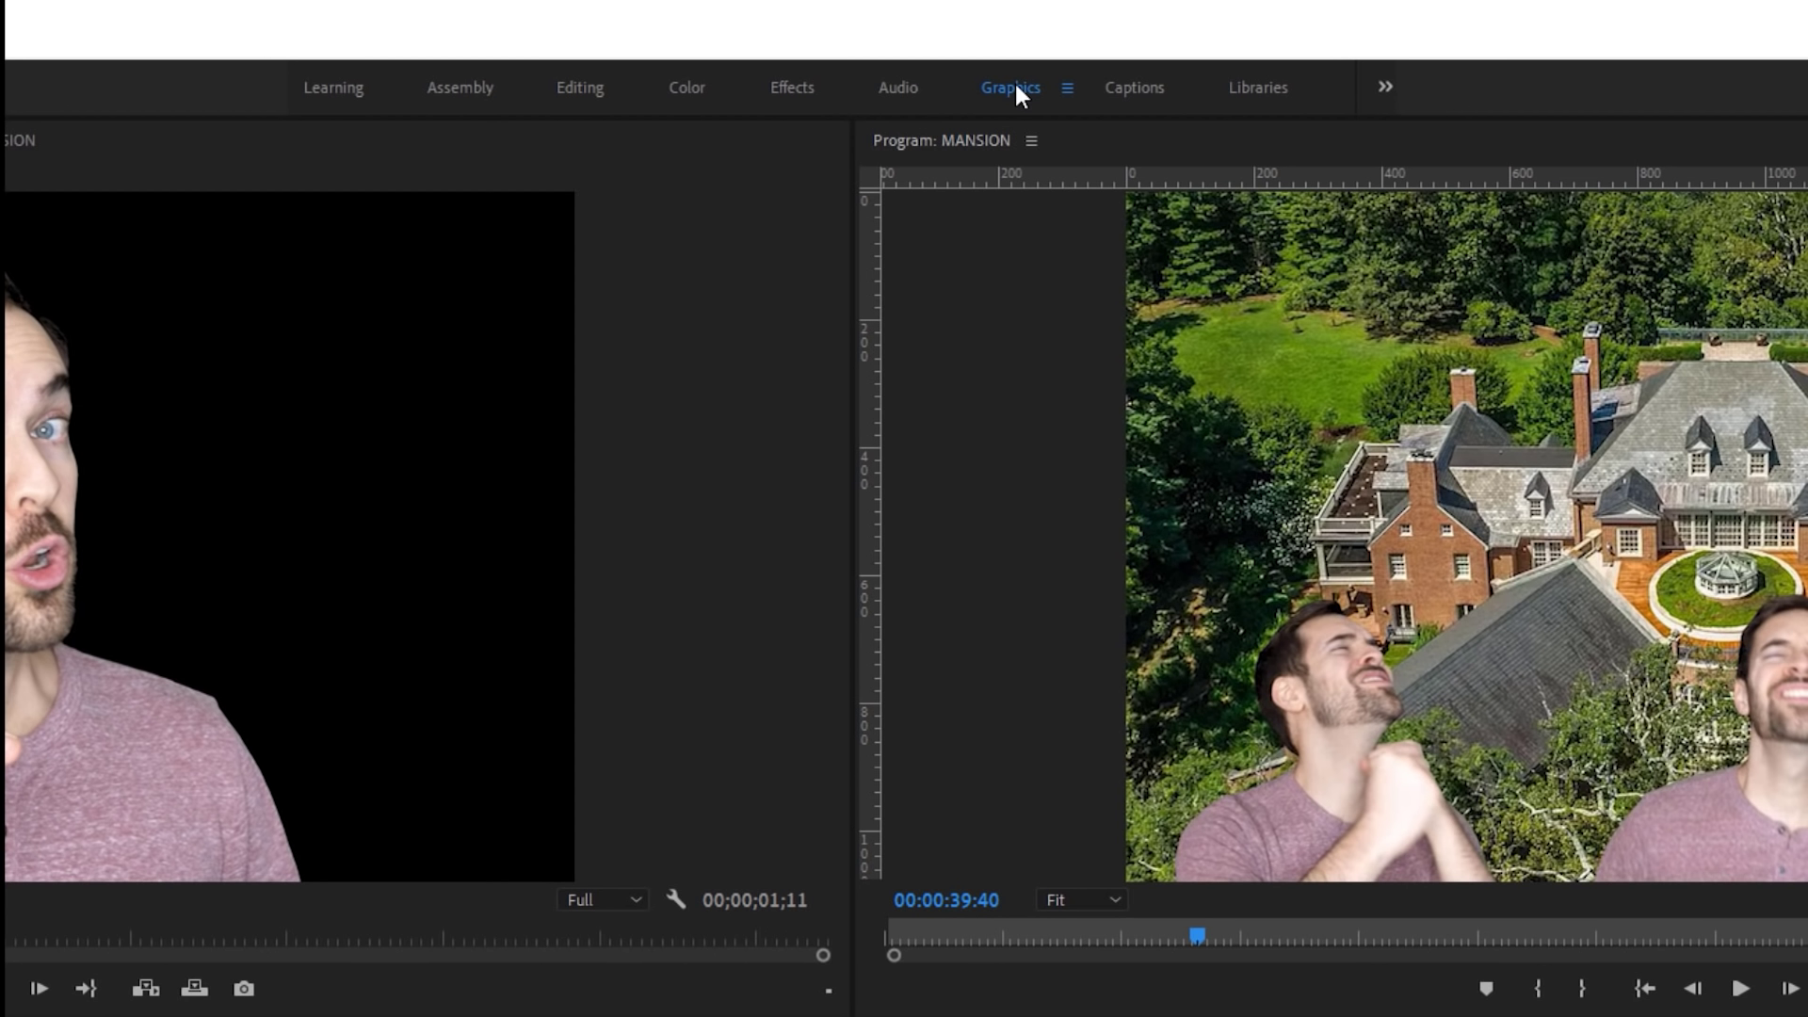
Switch to the Graphics workspace and add the text "MANSION" over the video frame.
left_click(1014, 83)
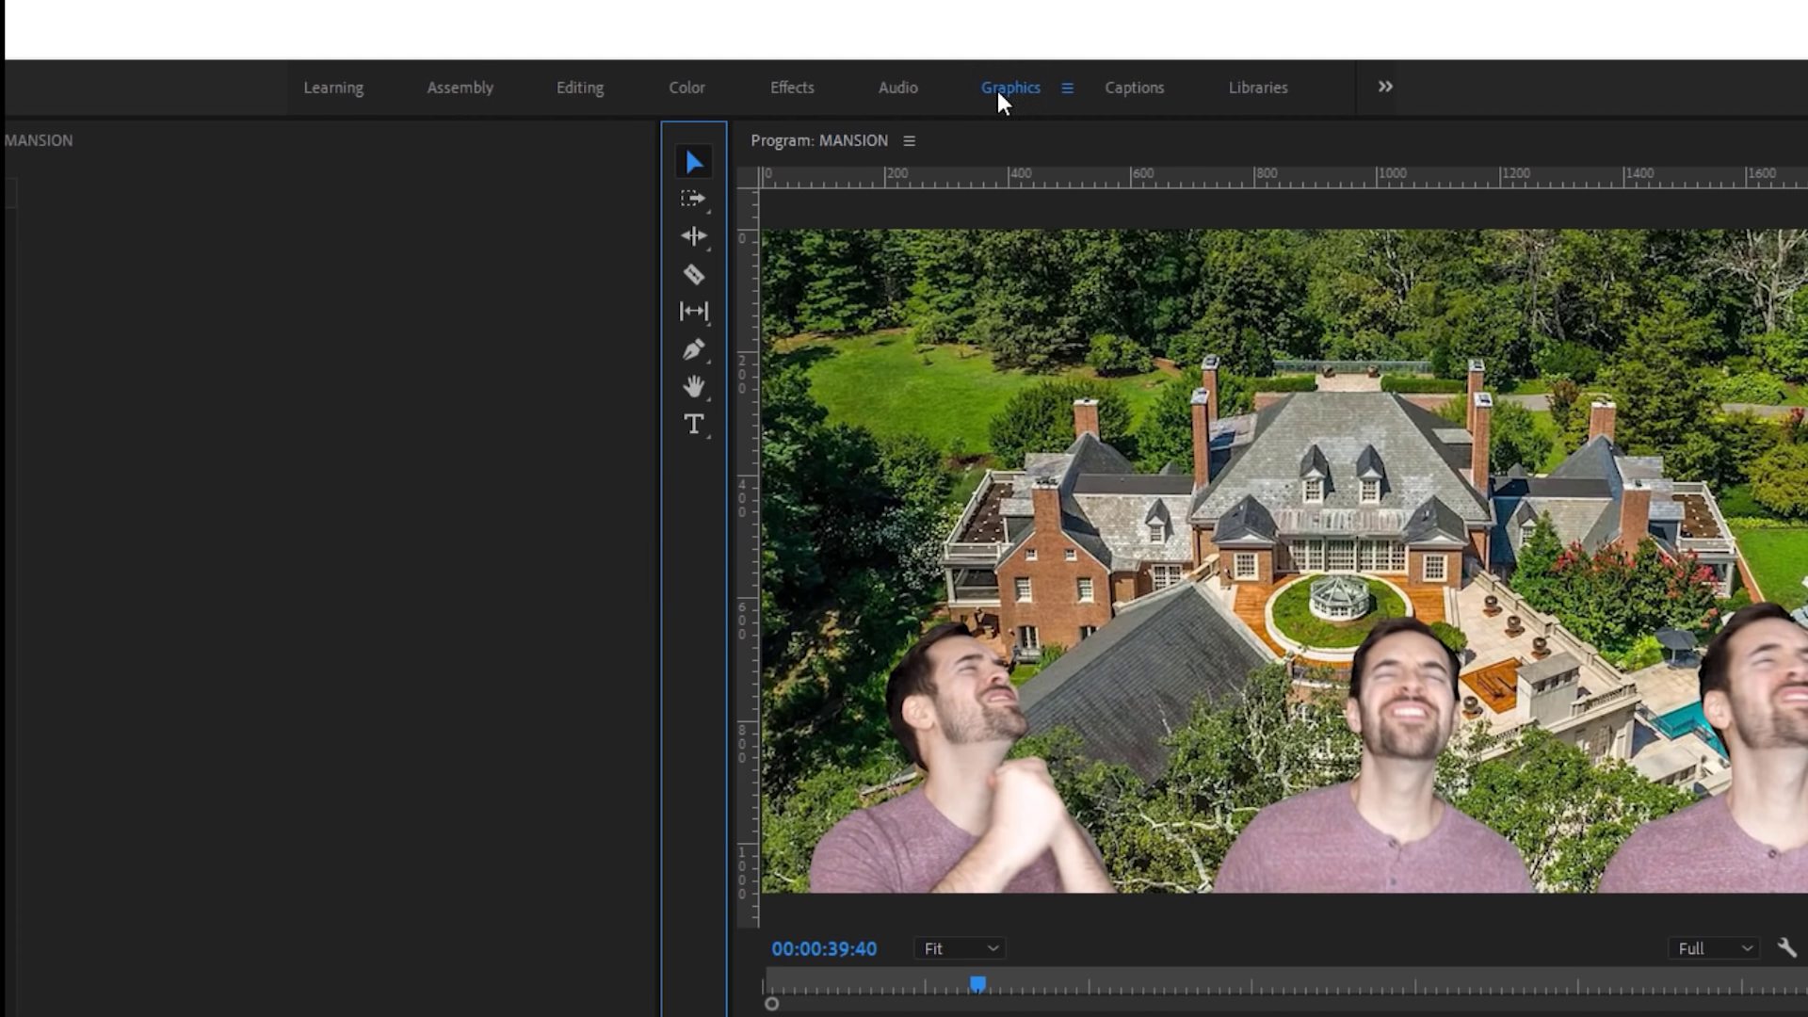
left_click(694, 424)
left_click(845, 485)
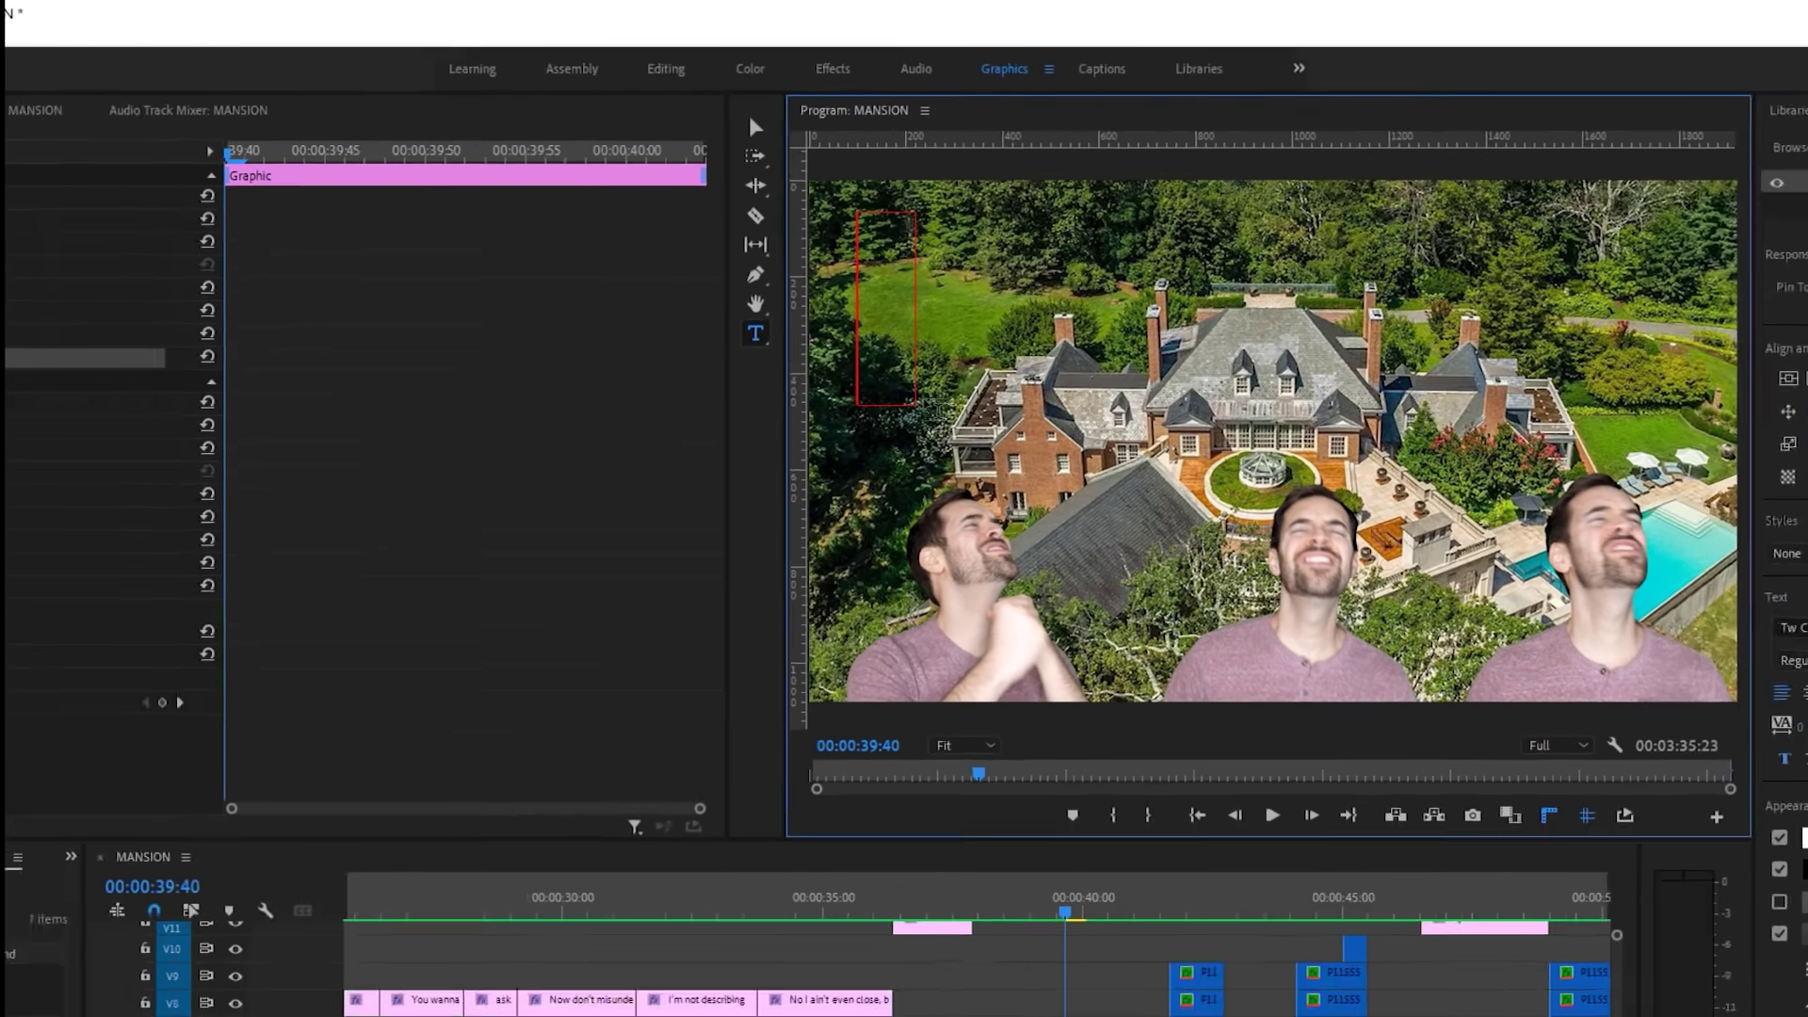
type("MANSION")
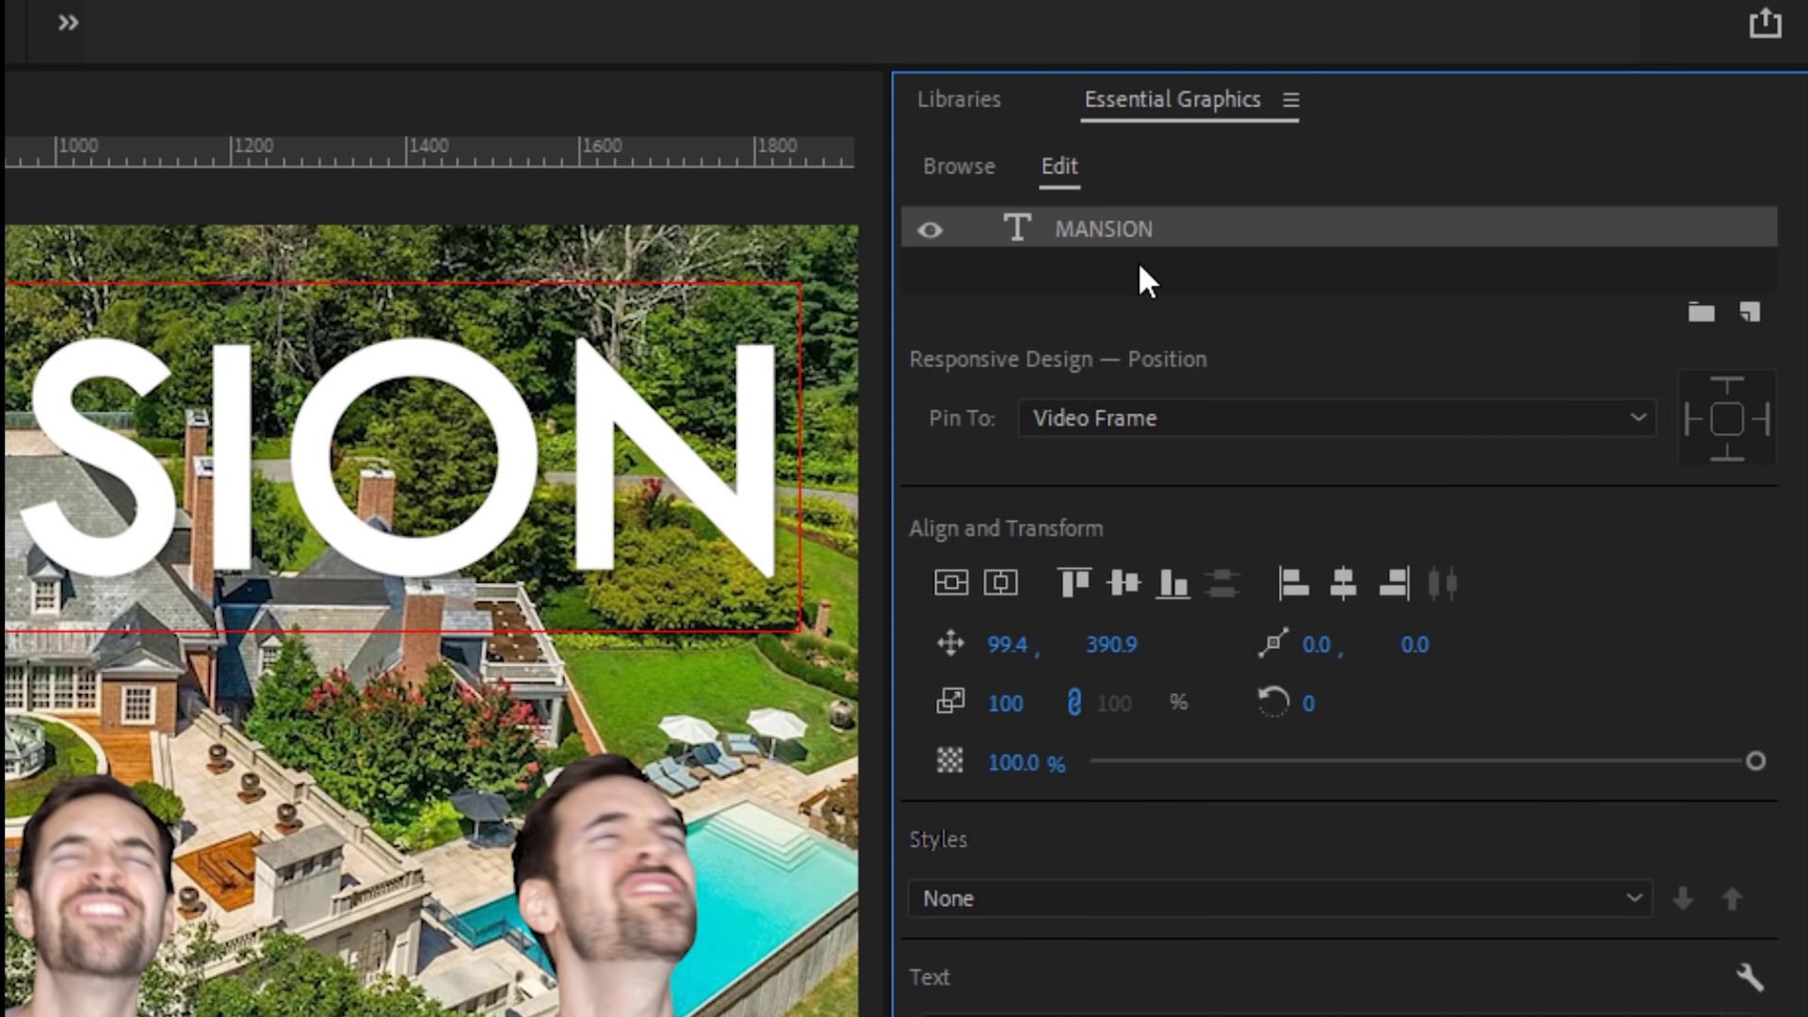
Add a rectangle shape layer to the graphic and place it behind the MANSION text.
left_click(1748, 313)
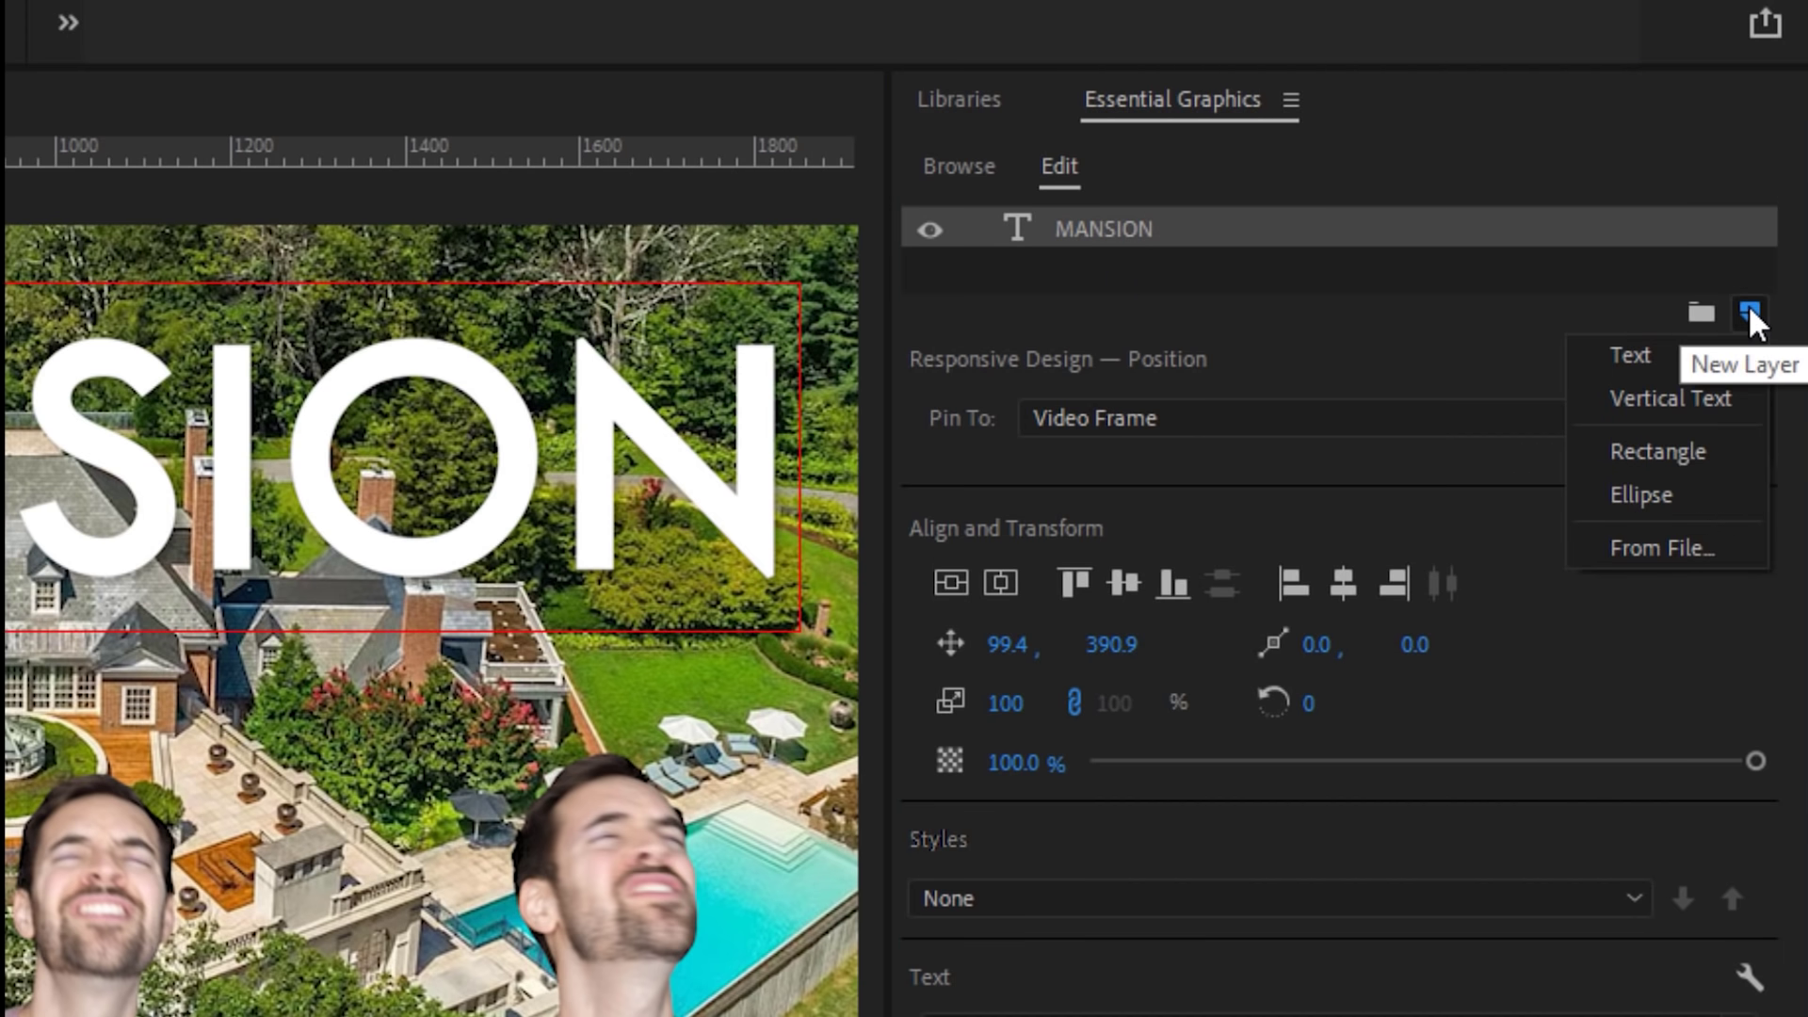
left_click(1691, 448)
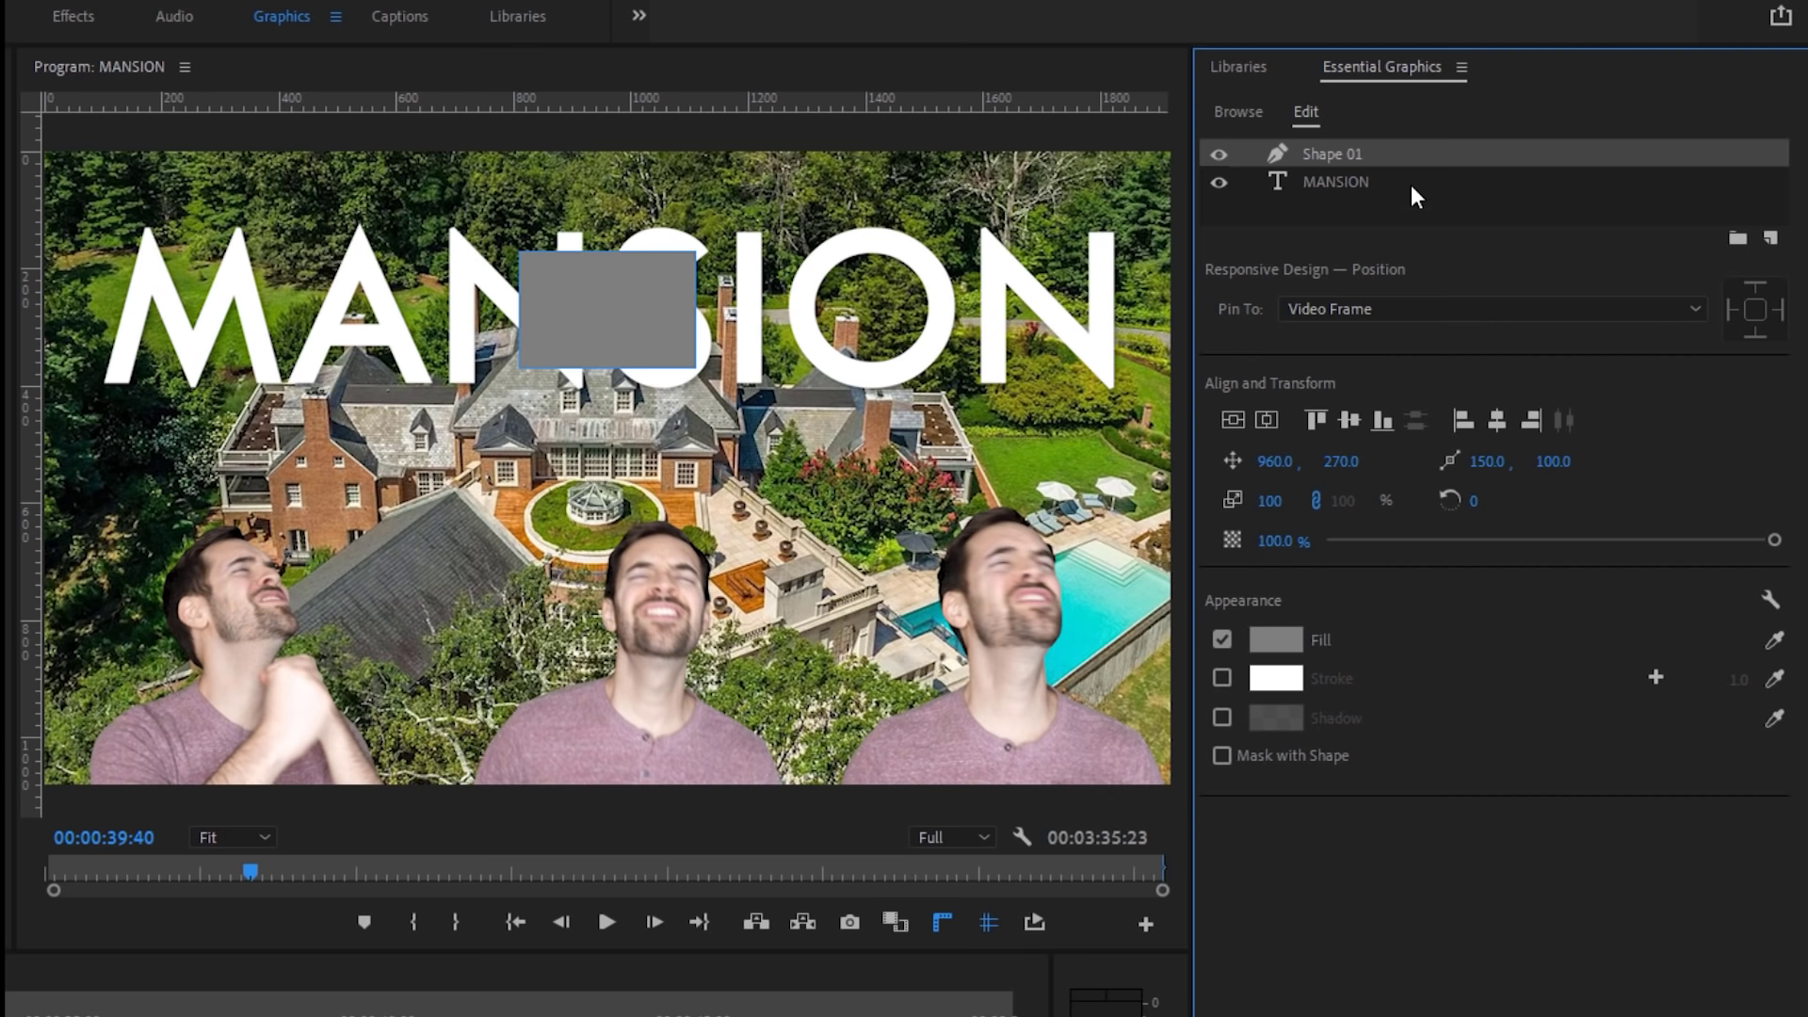
left_click_drag(1382, 155, 1380, 193)
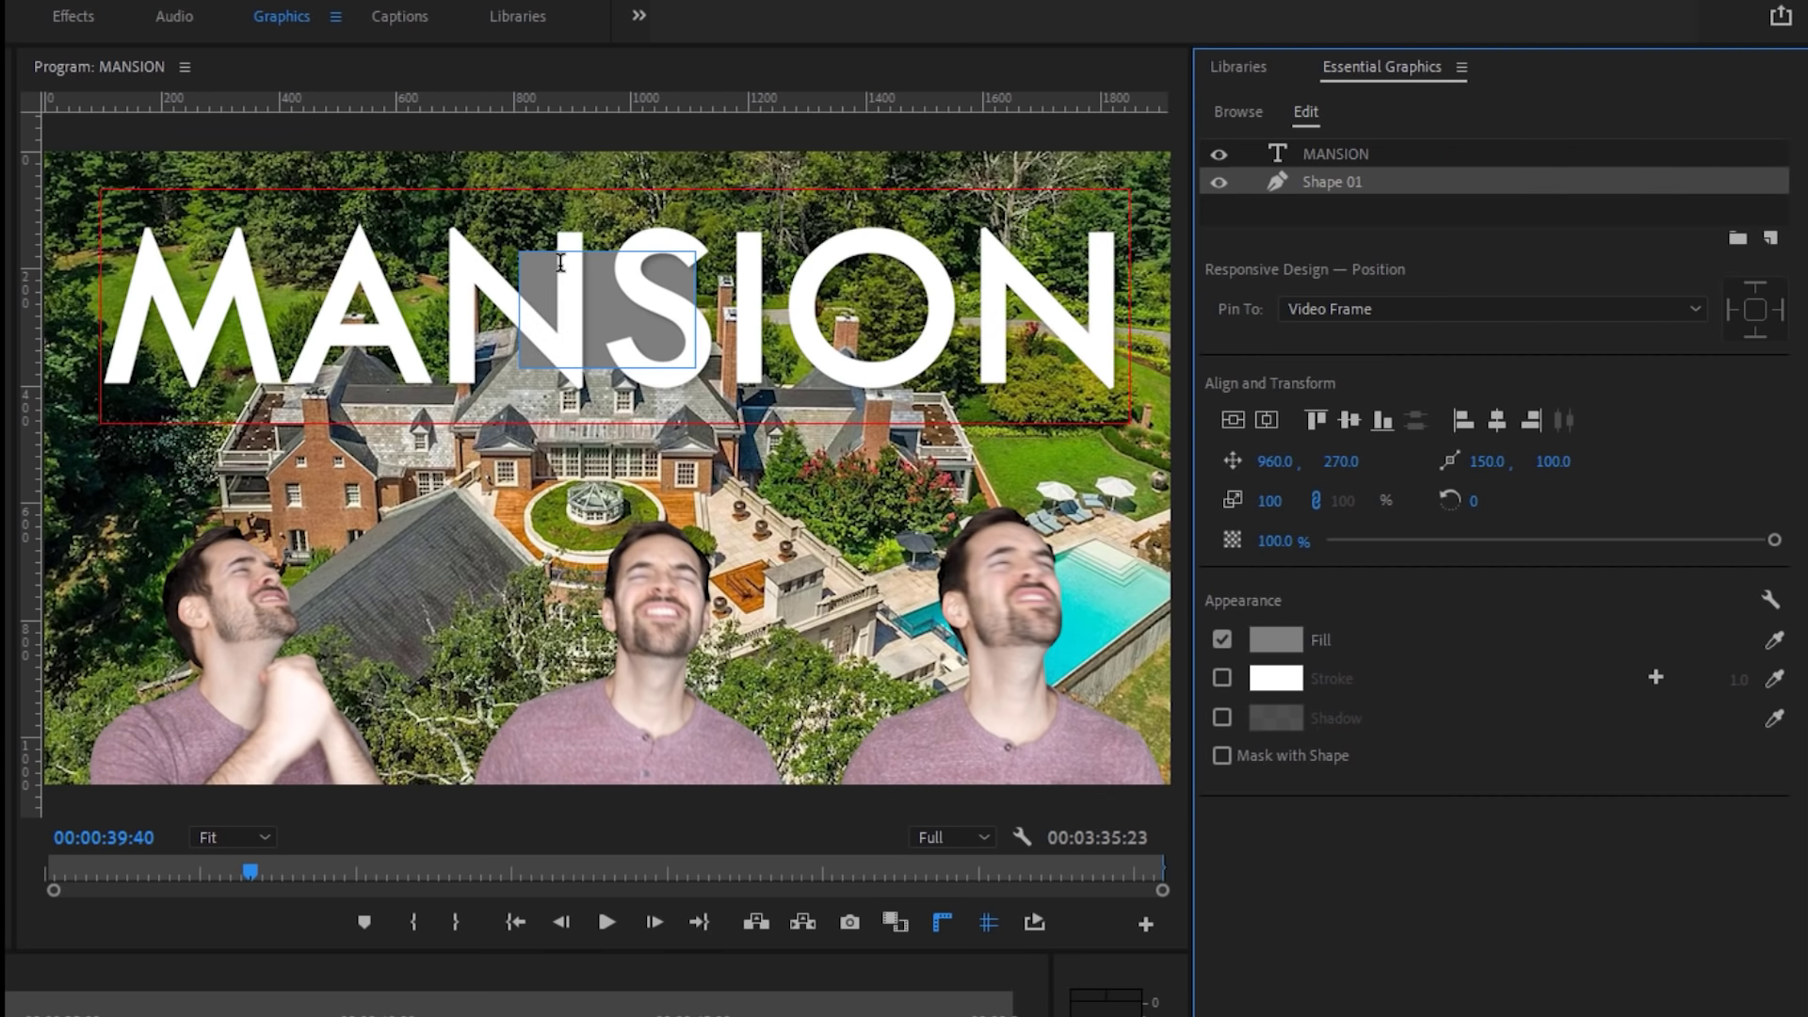
Rename the shape layer as "Rectangle".
right_click(1352, 179)
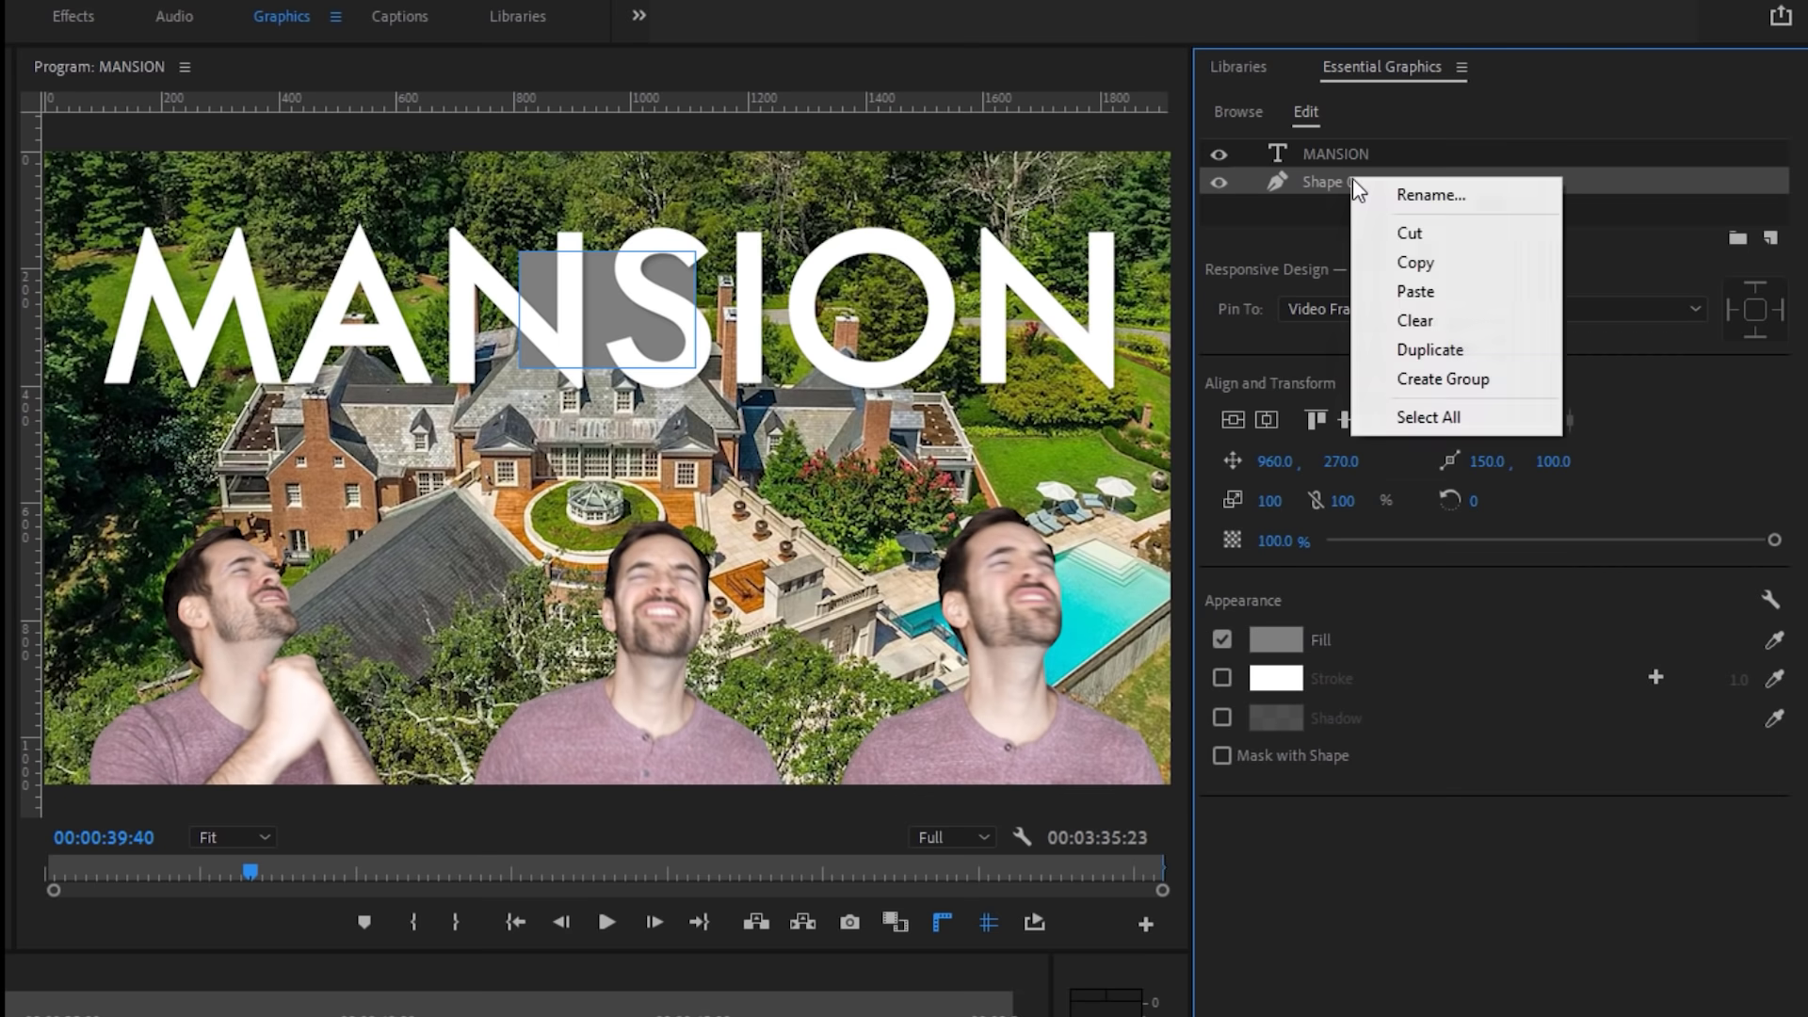
left_click(1442, 196)
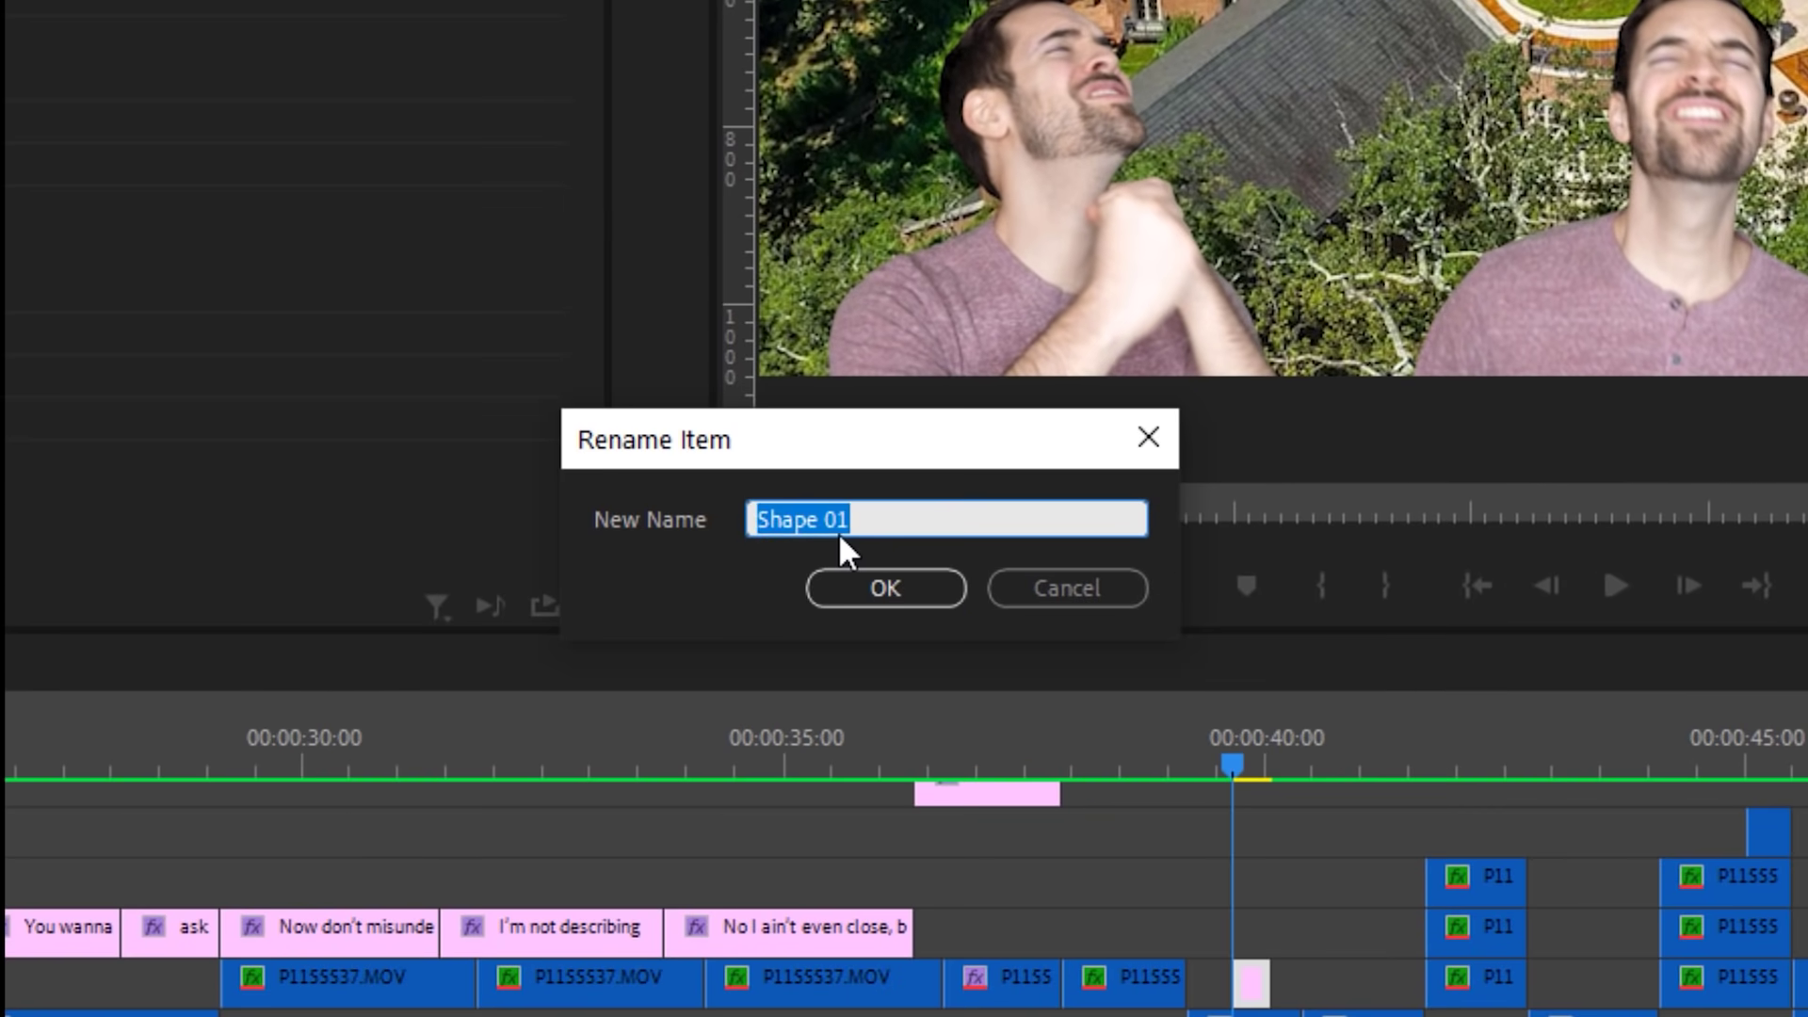
type("Rectangle")
key("Return")
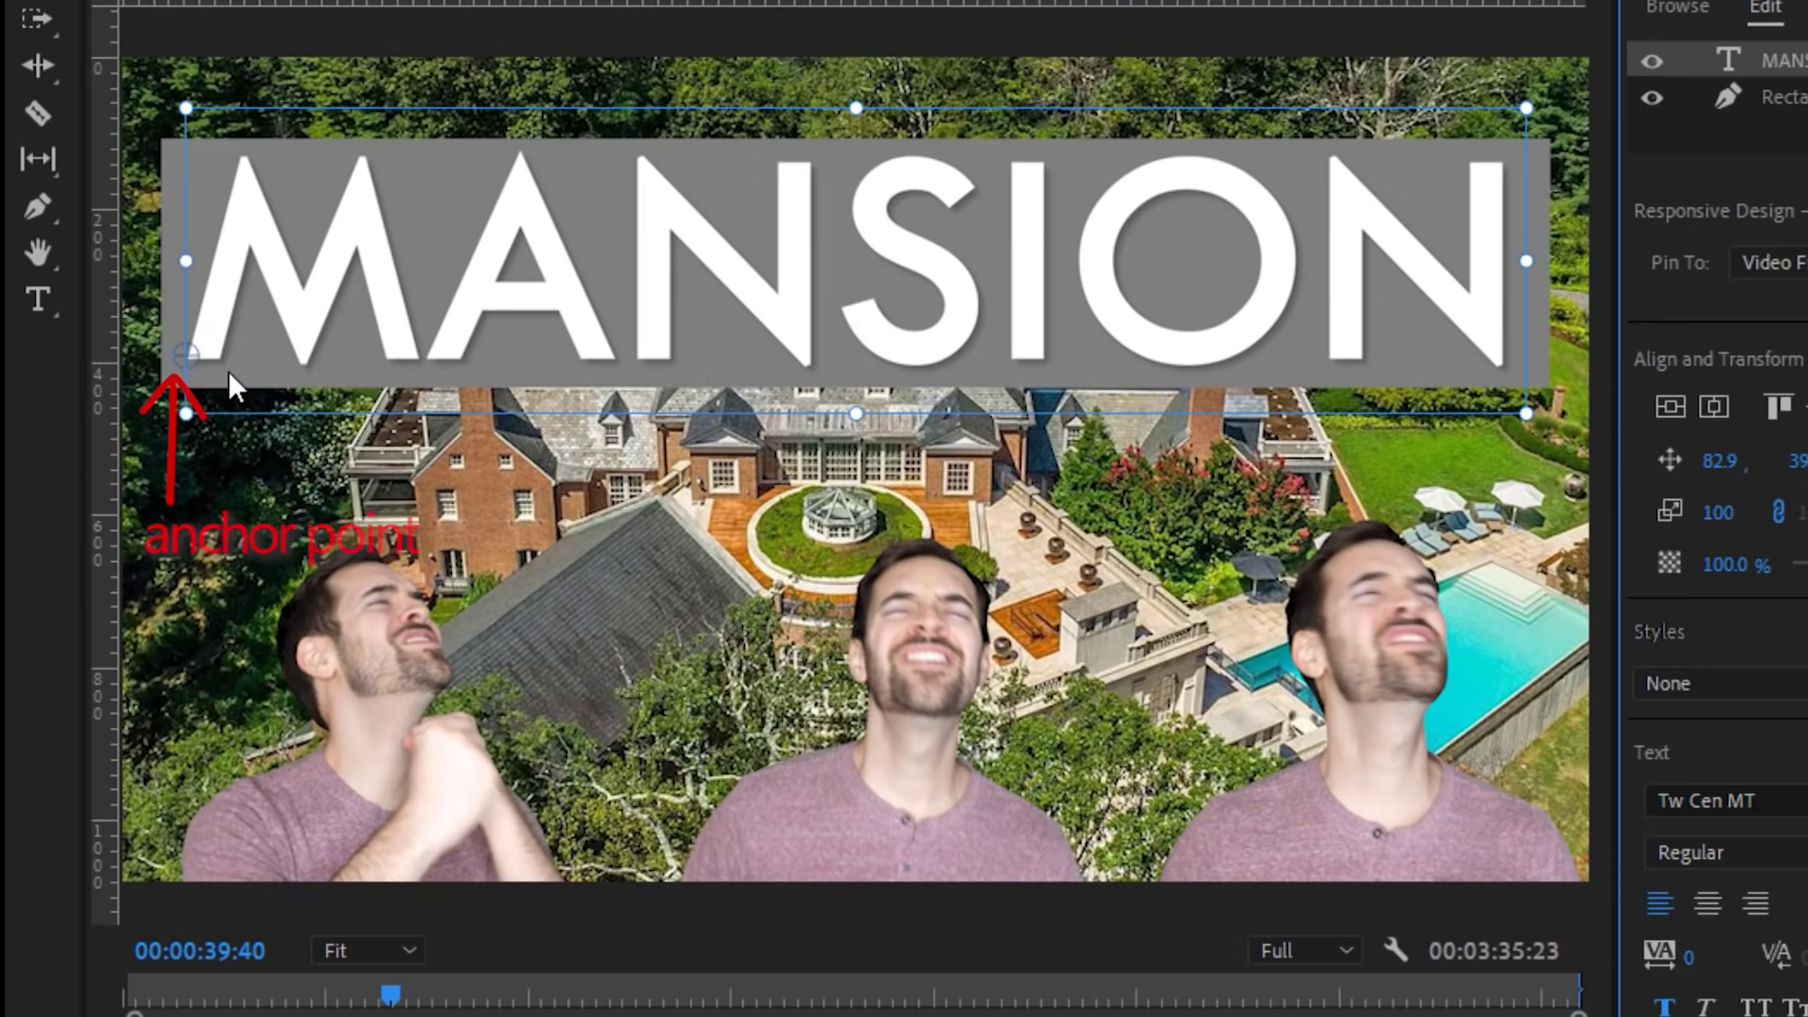
Move the MANSION text's anchor point to the centre of the word and try out its transform settings.
mouse_move(195, 356)
left_mouse_down()
mouse_move(368, 344)
mouse_move(697, 268)
mouse_move(895, 271)
mouse_move(860, 267)
left_mouse_up()
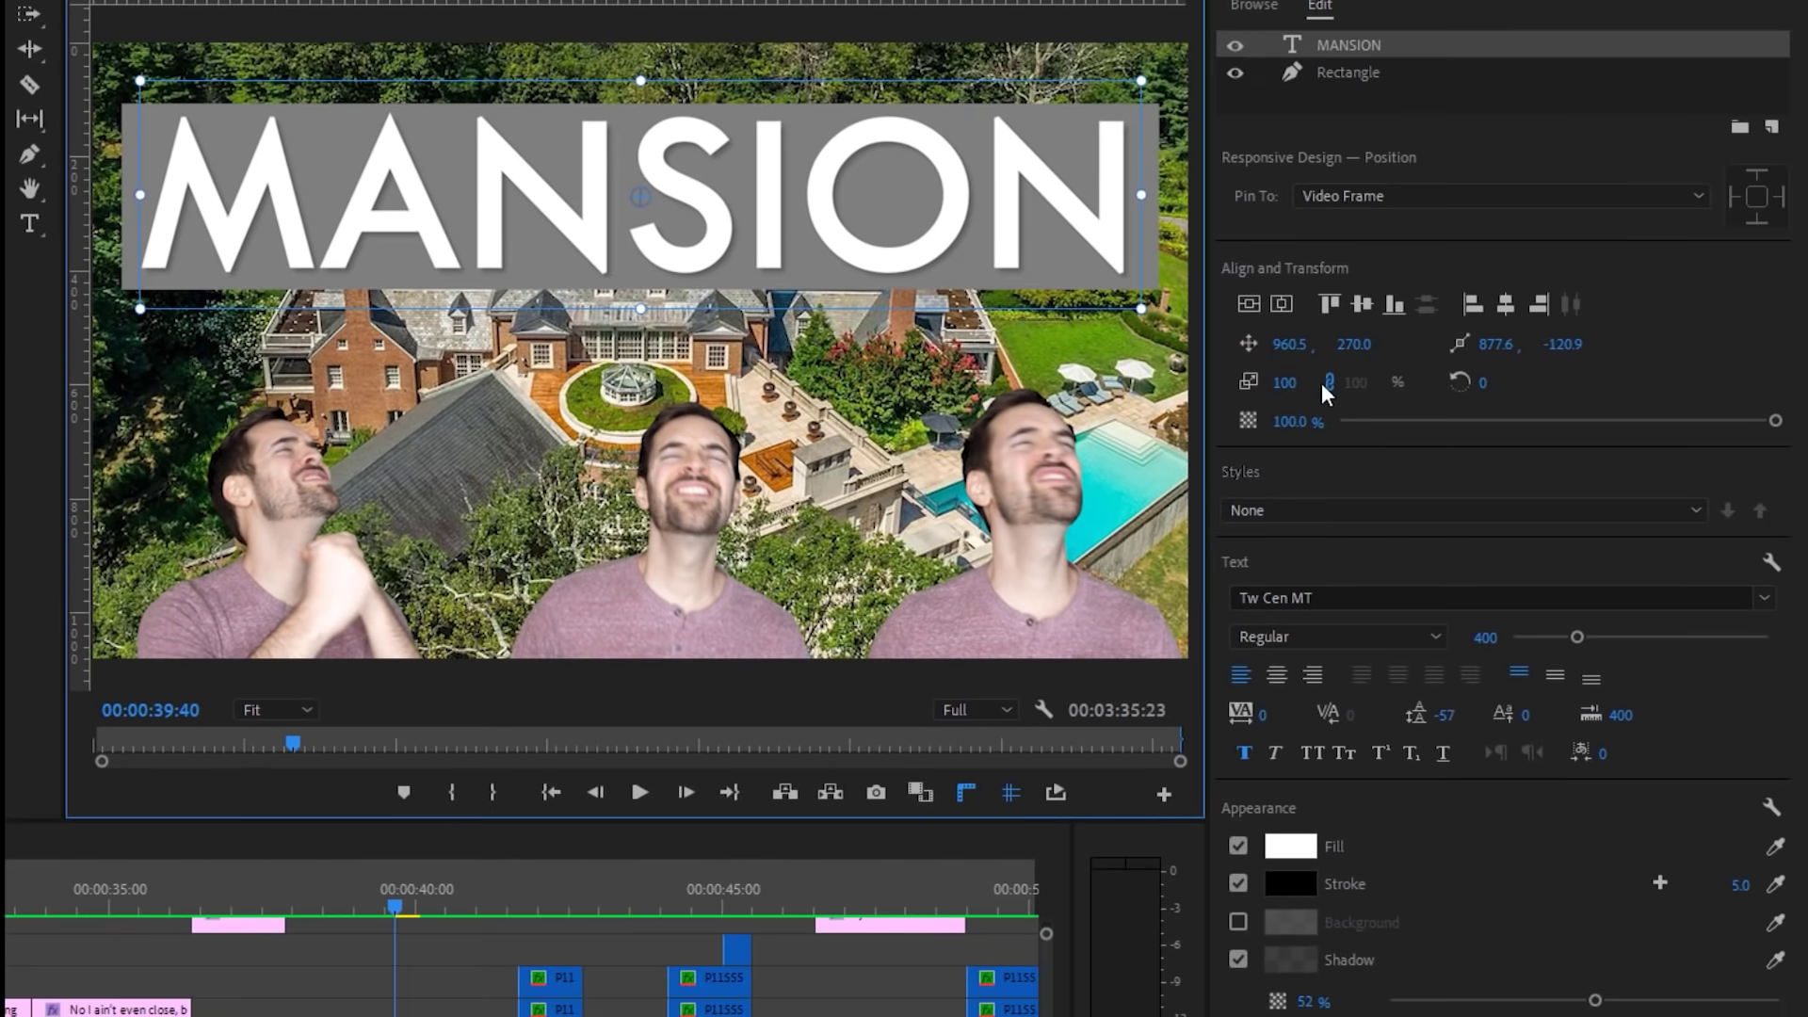
left_click_drag(1670, 430, 1600, 432)
left_click_drag(1430, 383, 1487, 383)
left_click_drag(640, 197, 209, 203)
mouse_move(1482, 381)
left_mouse_down()
mouse_move(1450, 381)
mouse_move(1484, 381)
left_mouse_up()
Try replacing the MANSION text with "cool!" and undo the replacement.
double_click(723, 196)
type("cool!")
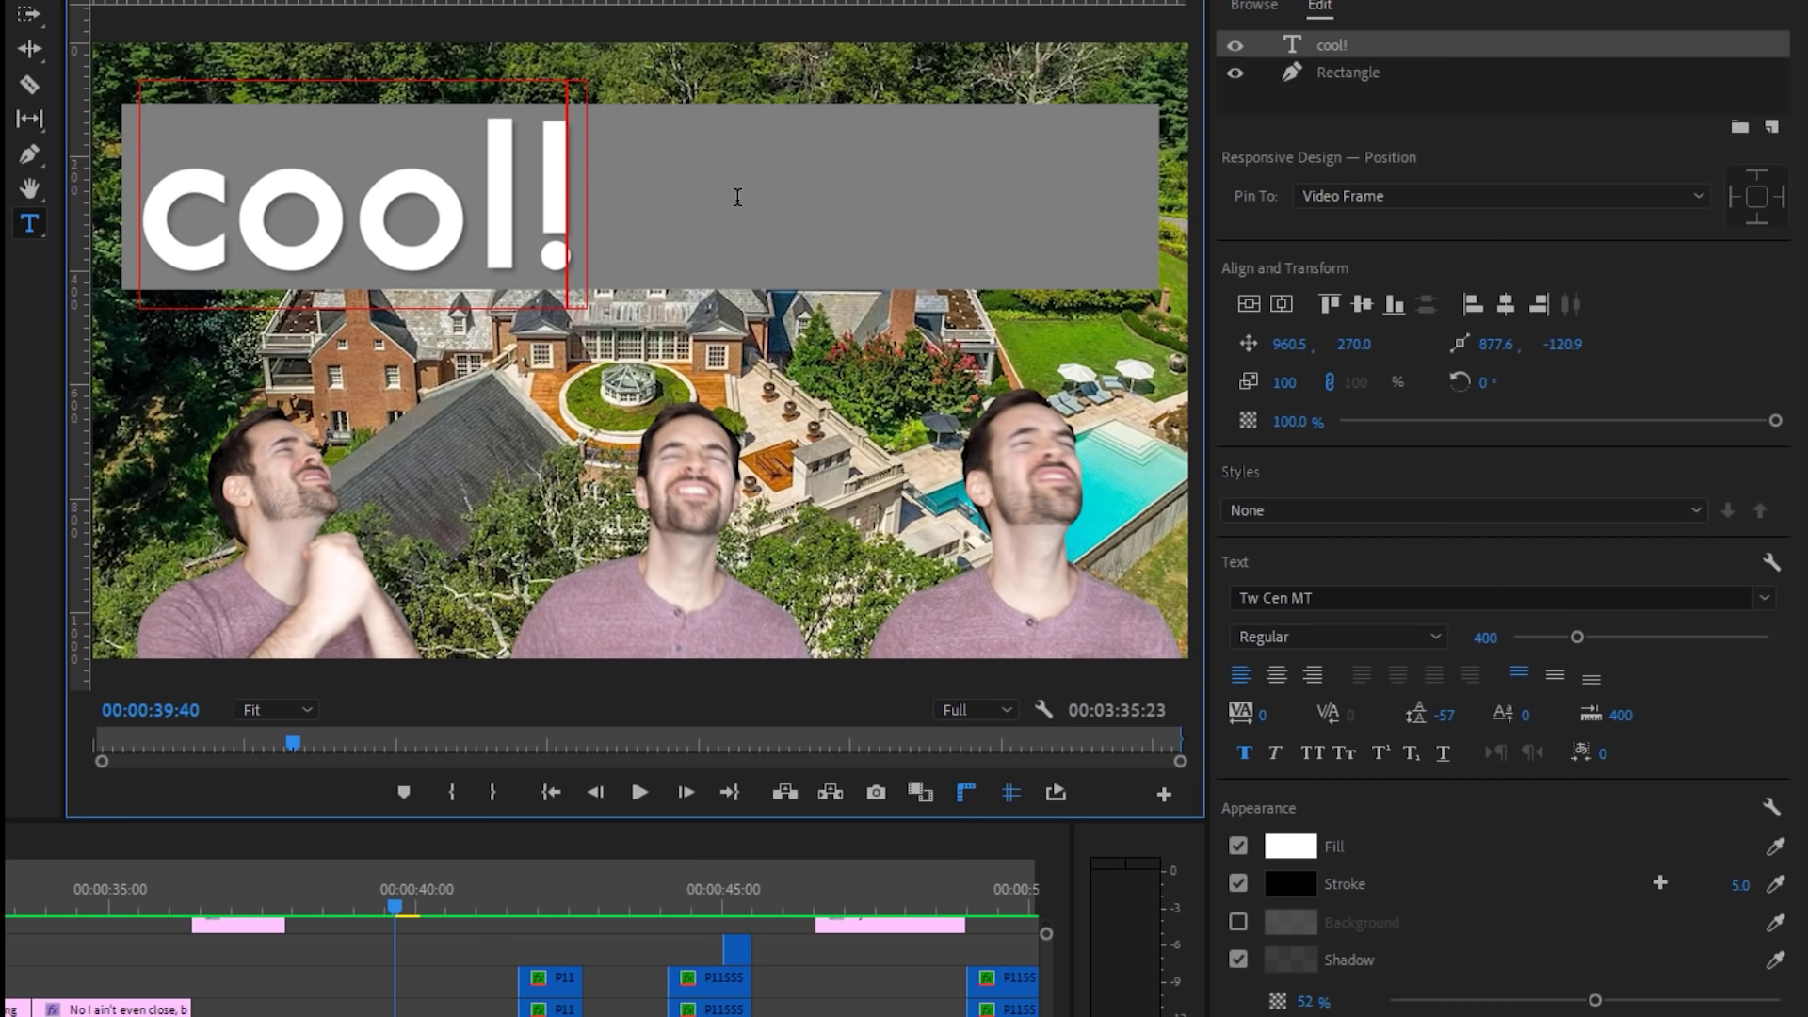
left_click(1484, 135)
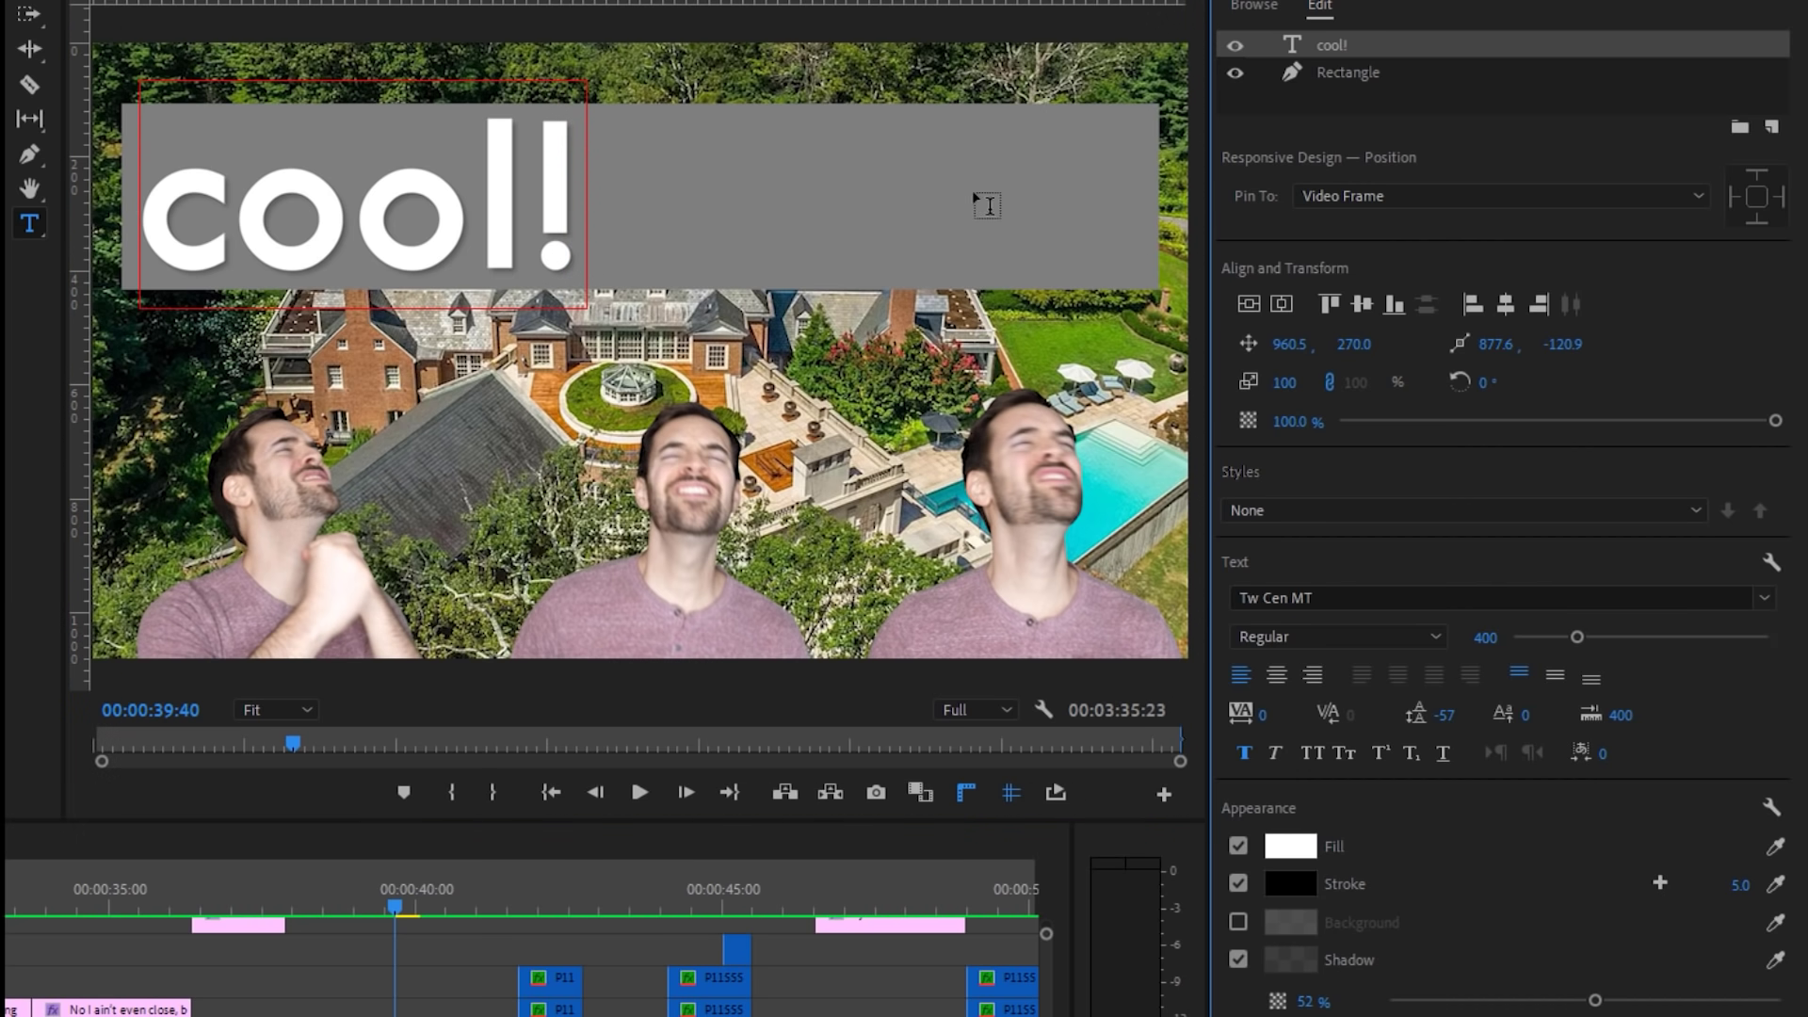
key("ctrl+z")
Pin the Rectangle layer to the MANSION text layer.
left_click(1371, 70)
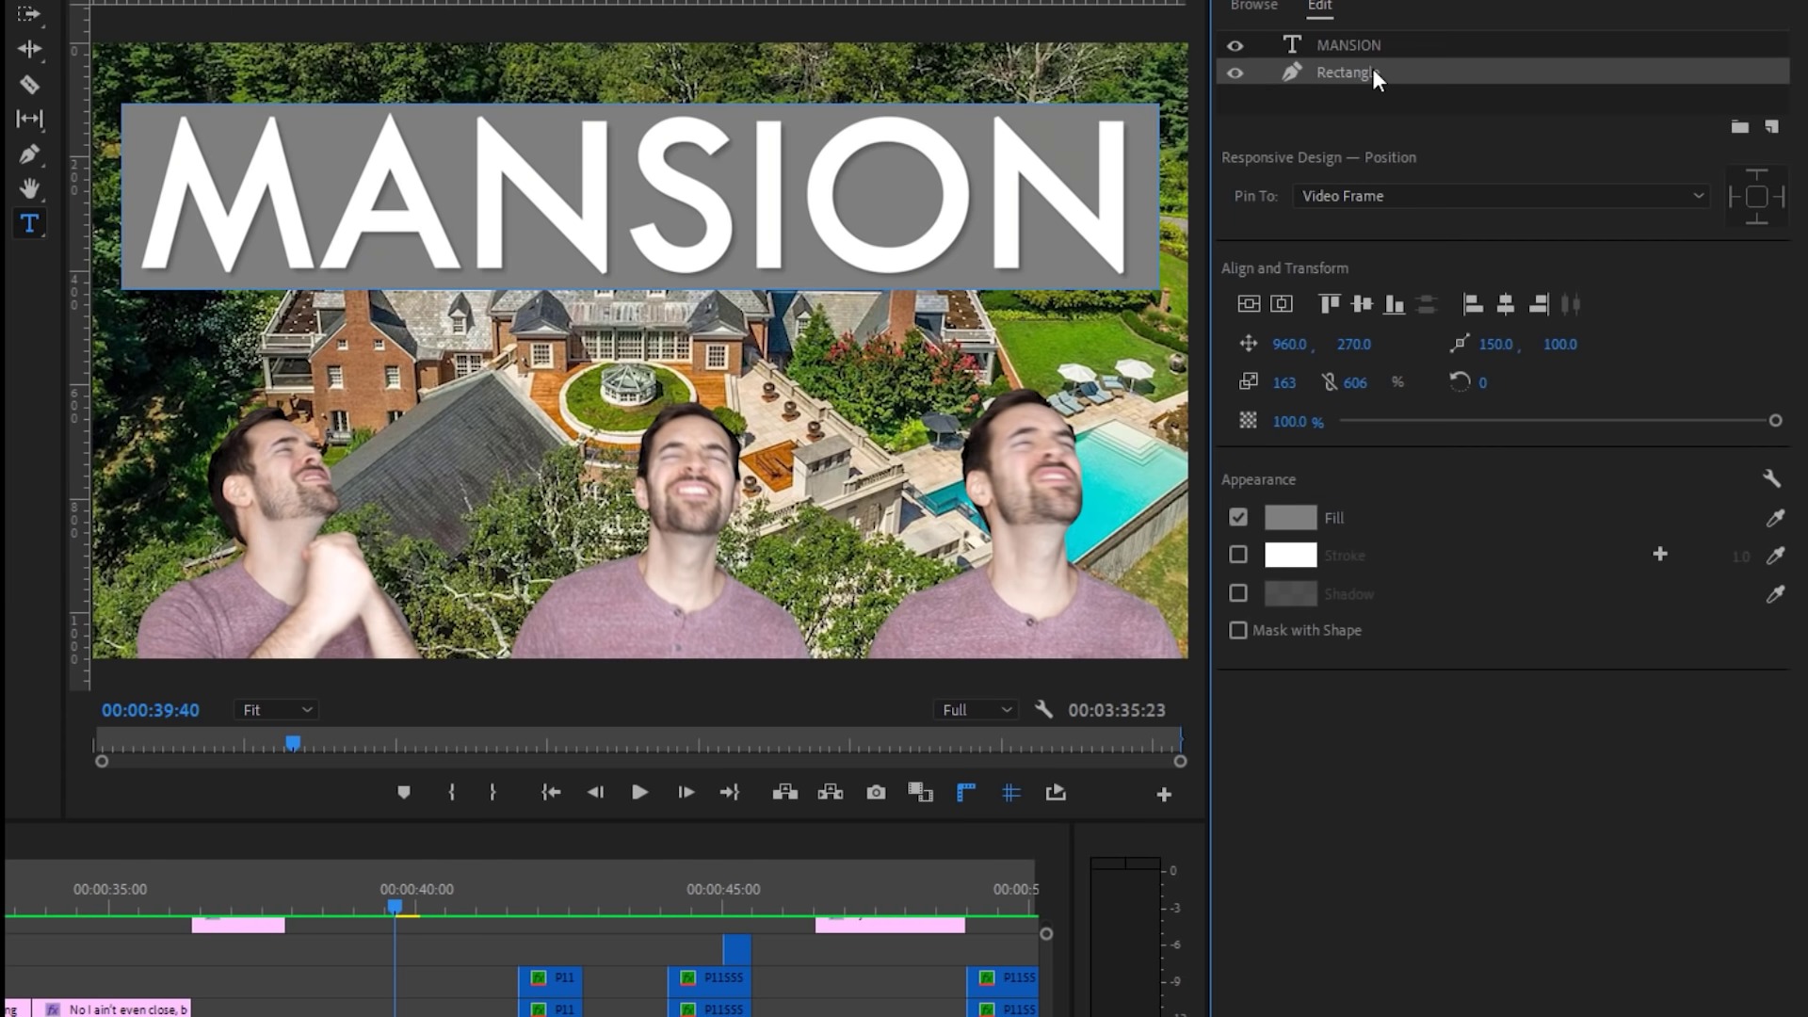
left_click(1421, 196)
left_click(1367, 253)
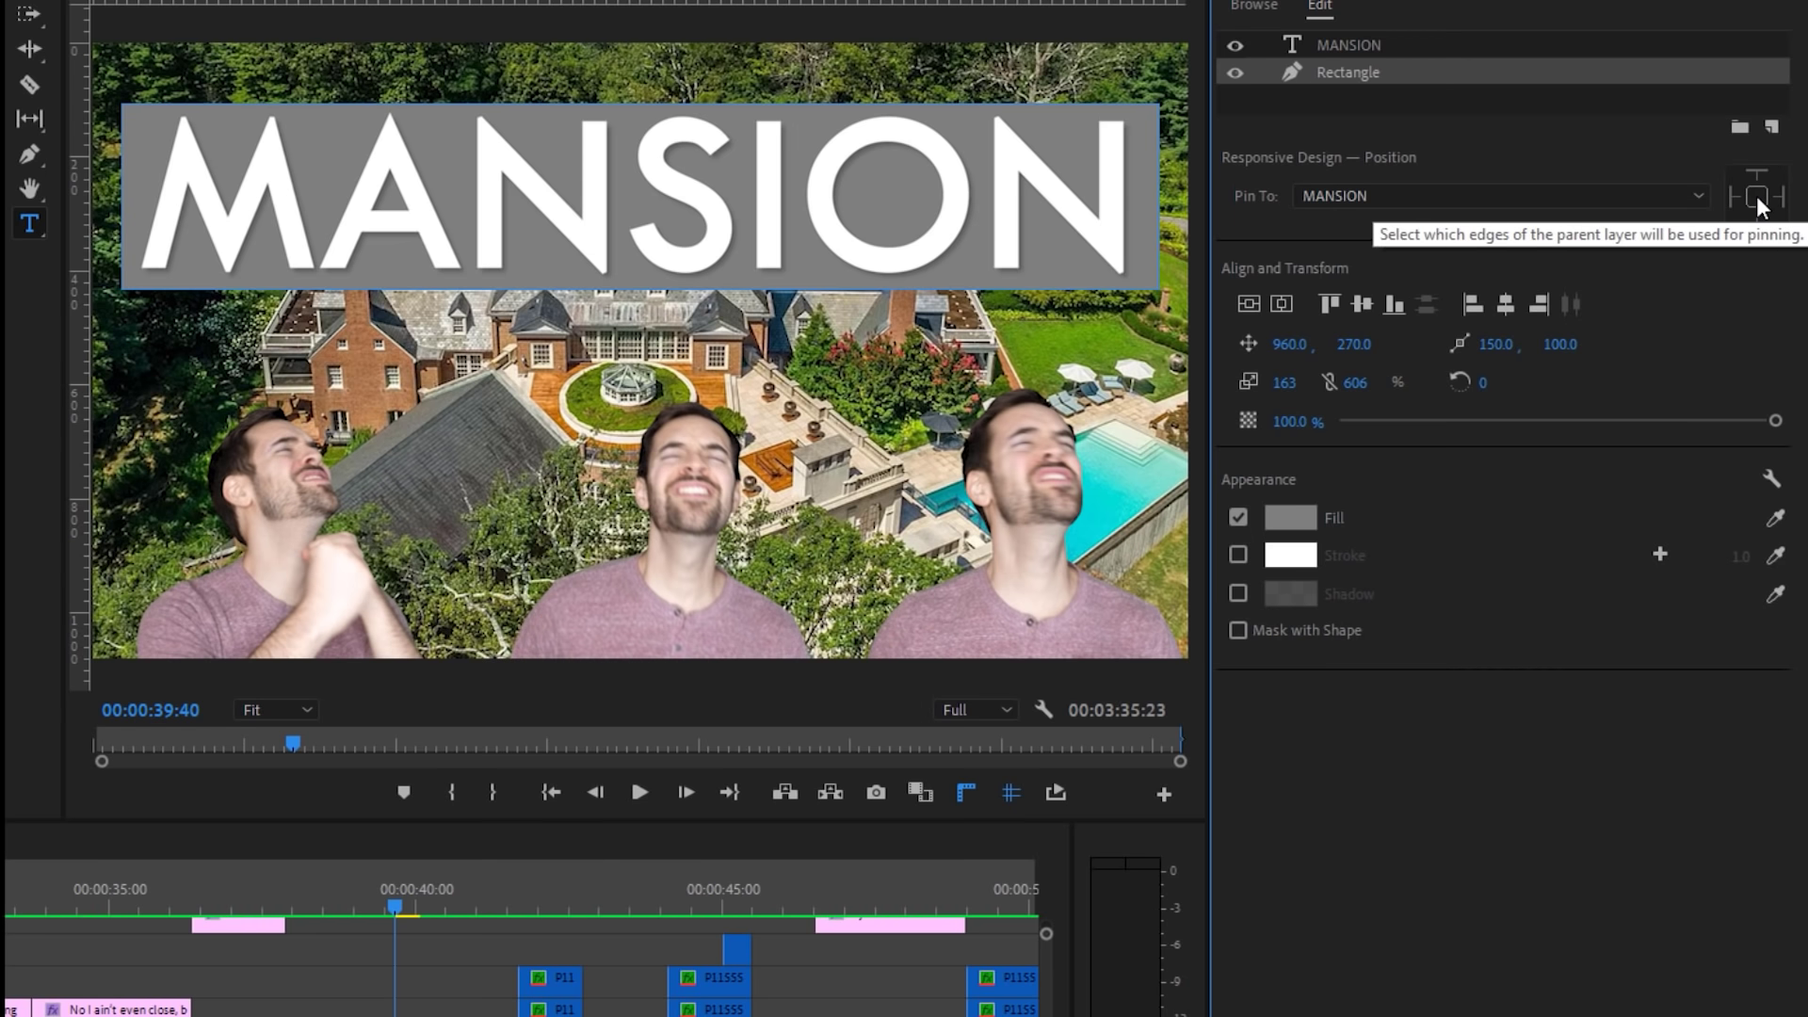
Replace the MANSION text with "COOL!" and centre it vertically and horizontally in the frame.
left_click(1365, 49)
double_click(766, 170)
type("COOL!")
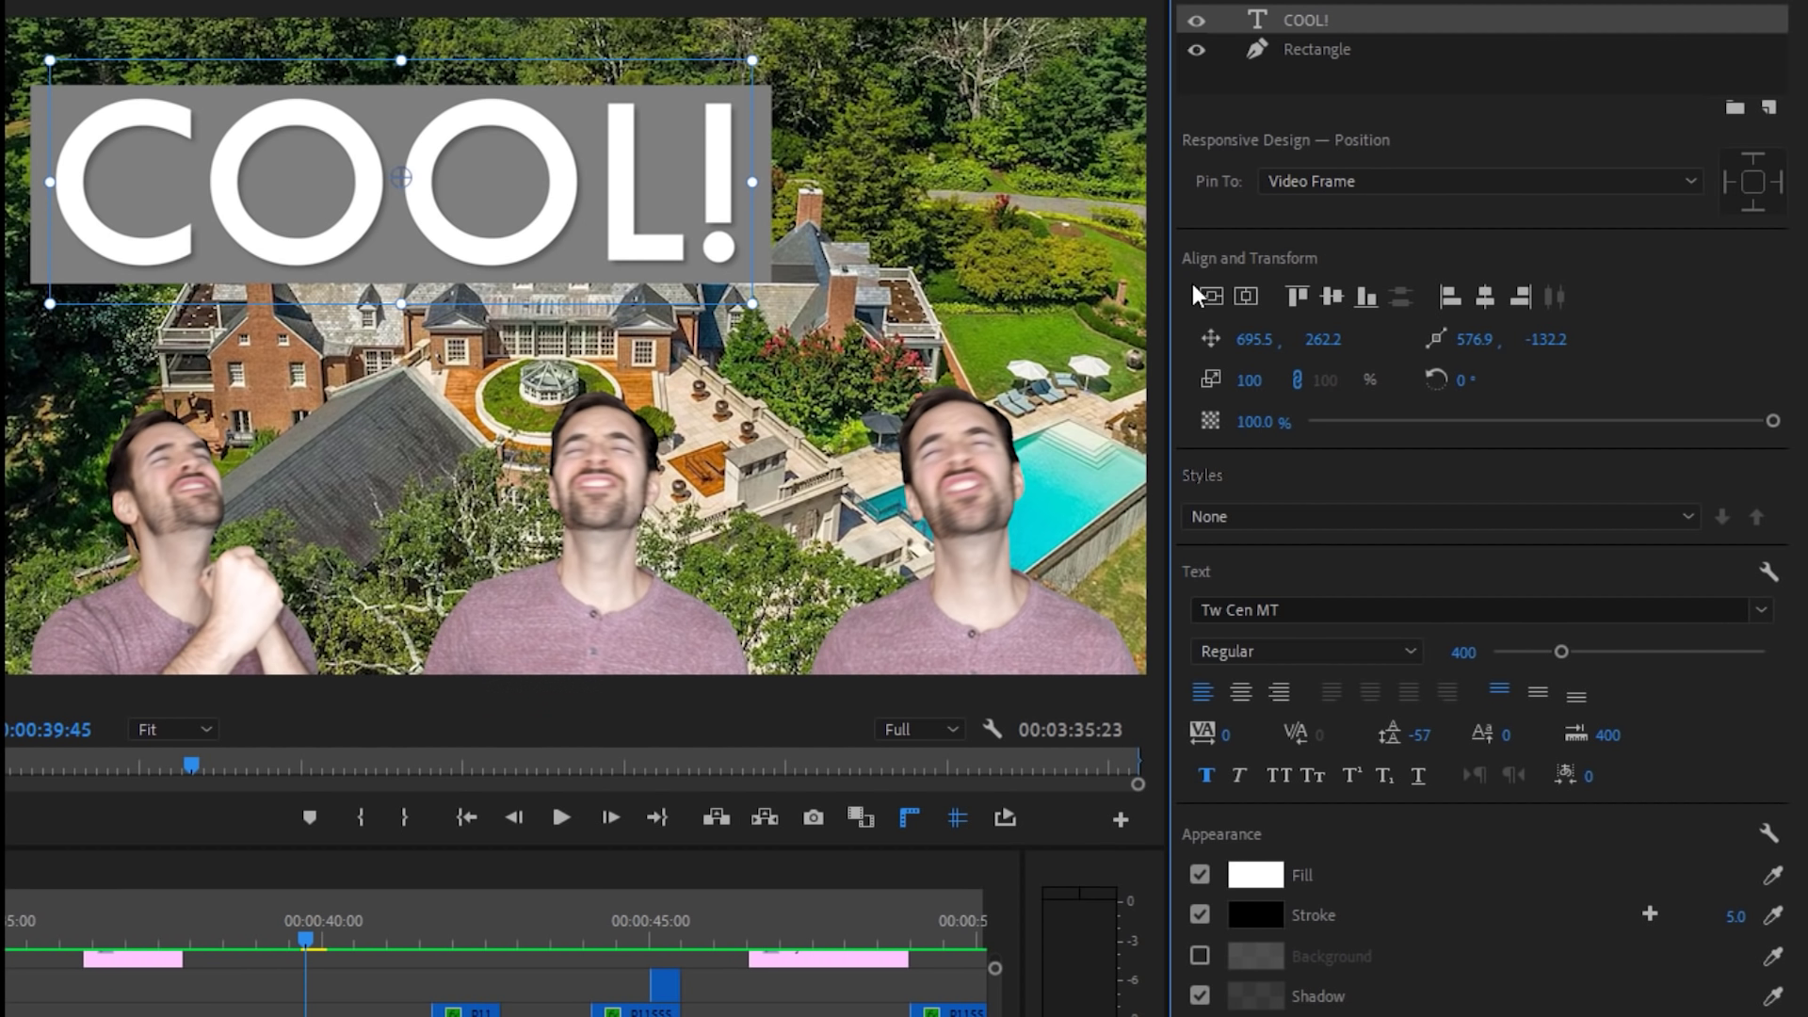
left_click(1216, 297)
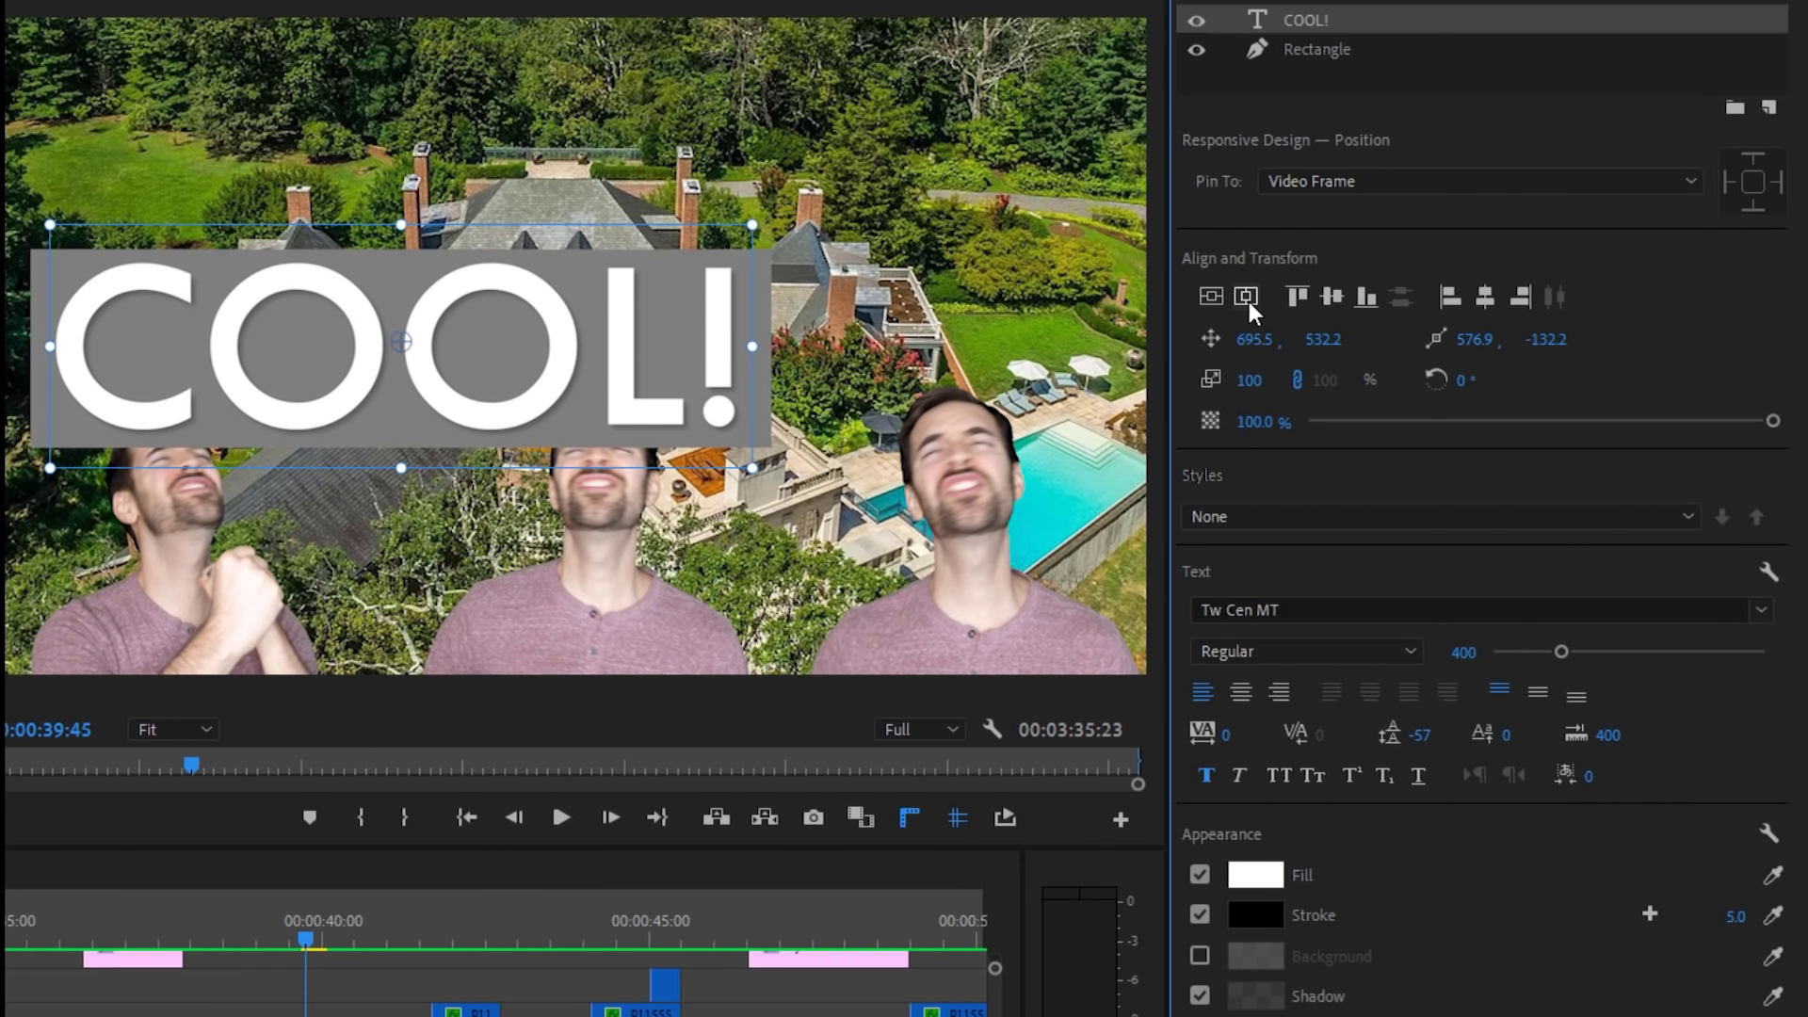
left_click(1247, 298)
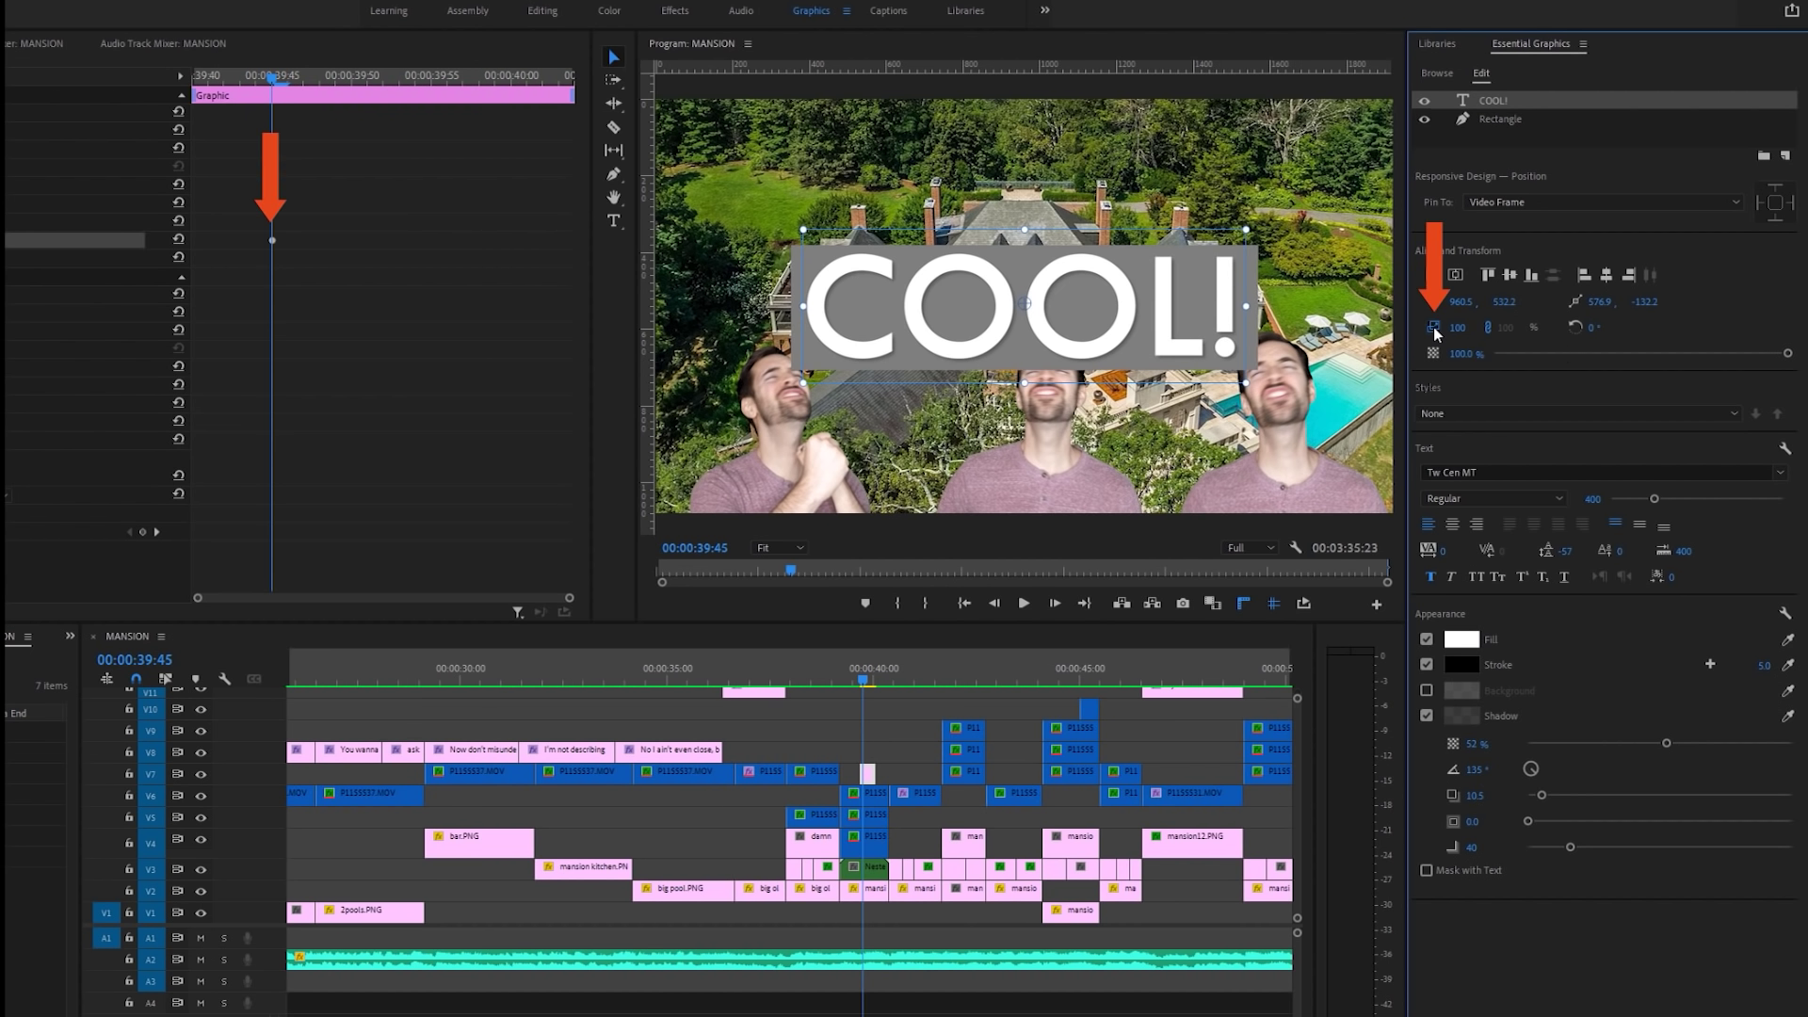
Add a second scale keyframe of 131 % for the COOL! text at 00:00:39:50 and play the animation.
left_click_drag(297, 79, 350, 79)
left_click_drag(1455, 332, 1507, 331)
left_click(250, 77)
key("space")
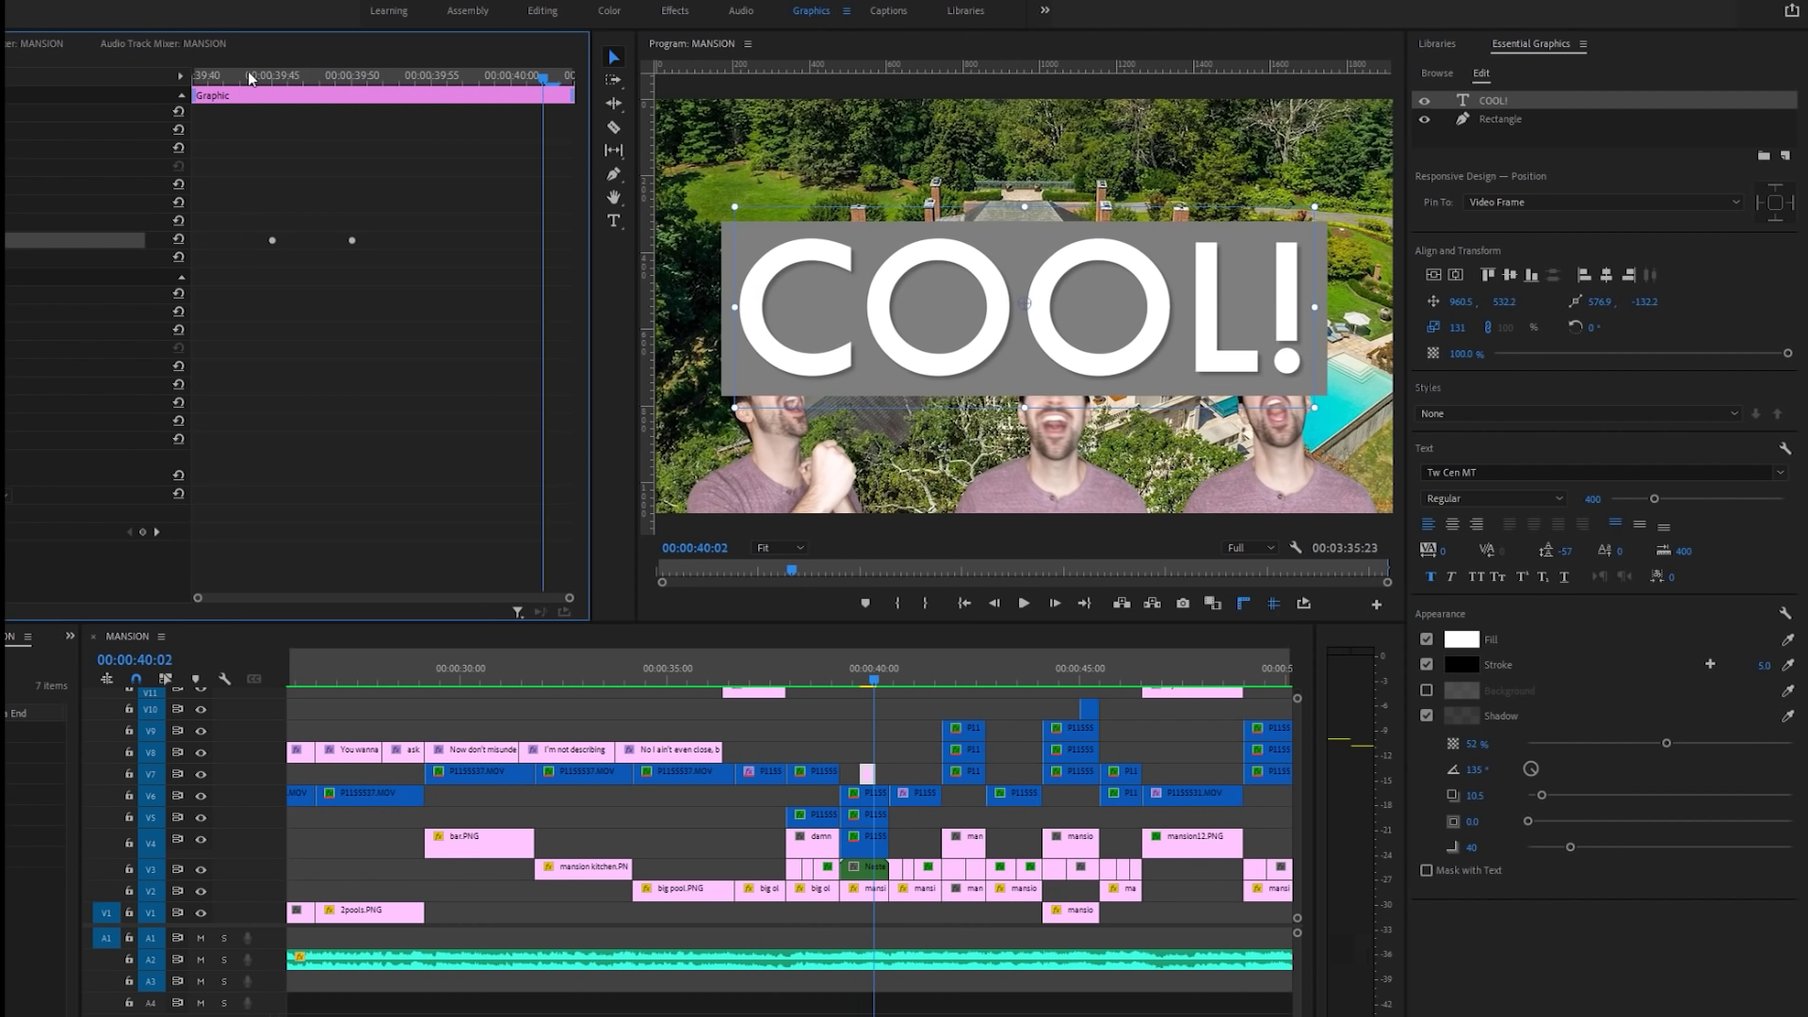
key("space")
key("Right")
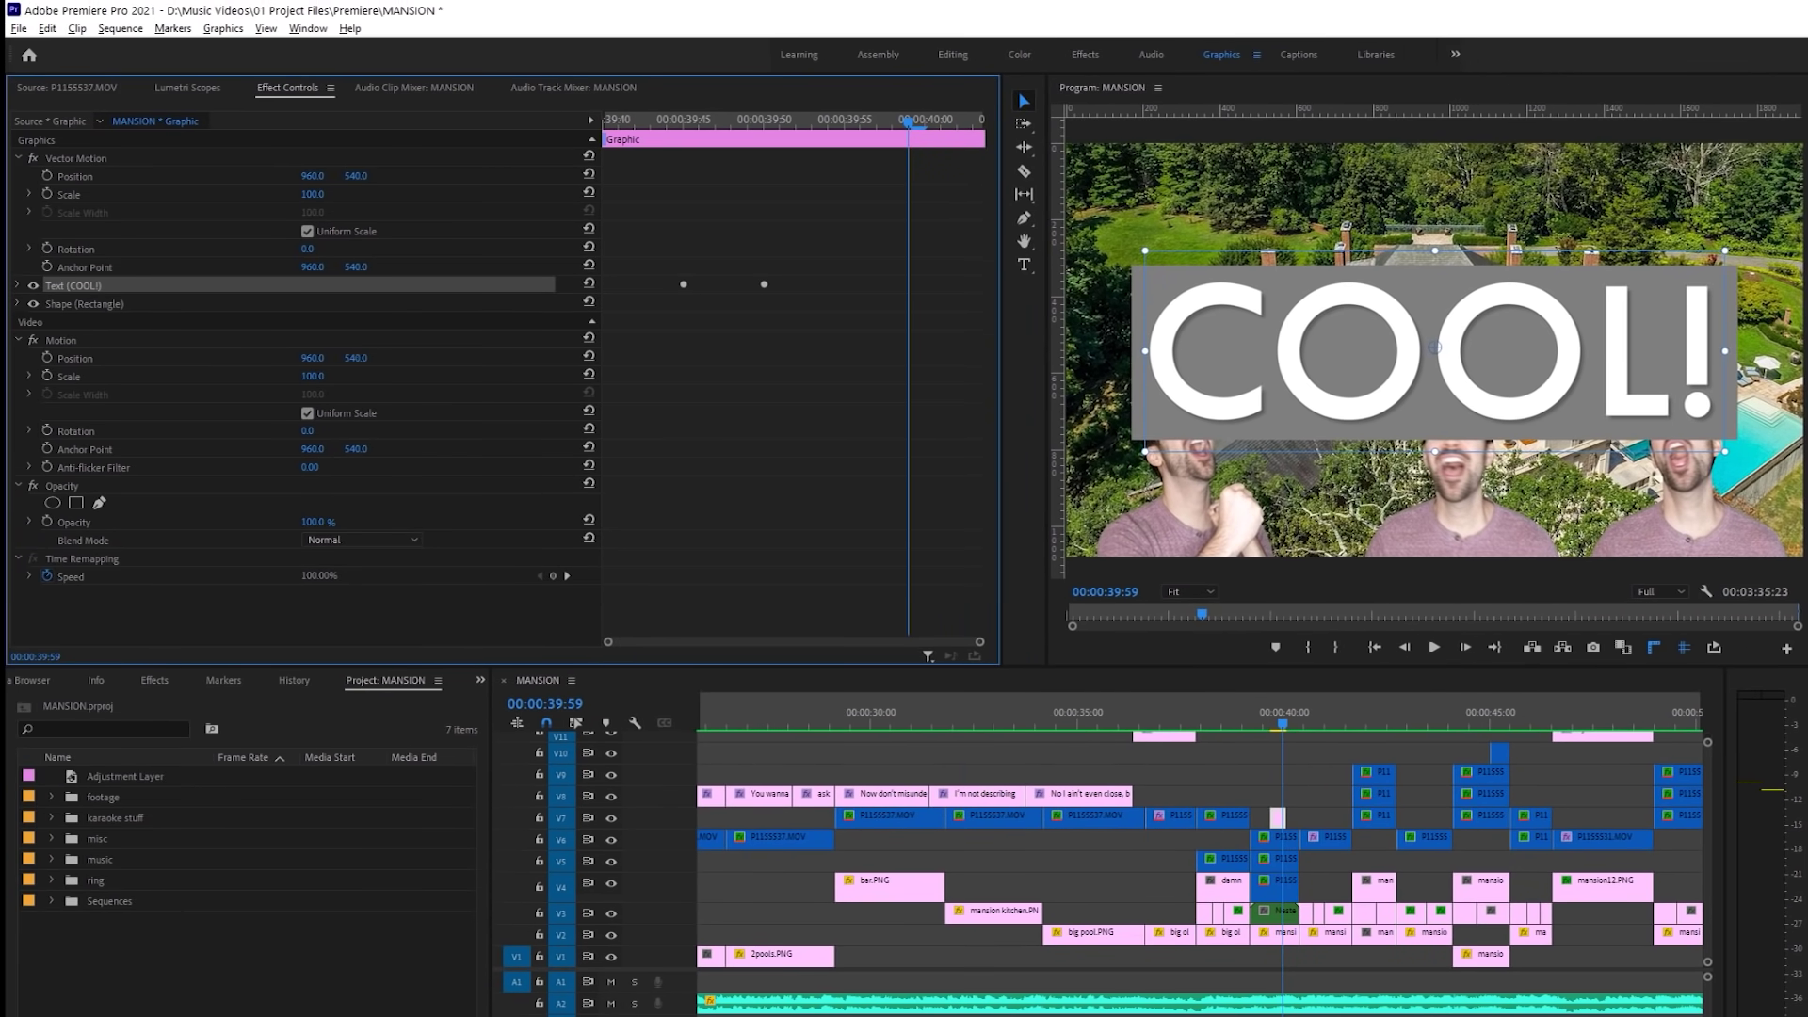
Play the COOL! title again from its start to review the scale animation.
left_click_drag(356, 357, 248, 376)
left_click(648, 115)
key("space")
left_click(648, 115)
key("space")
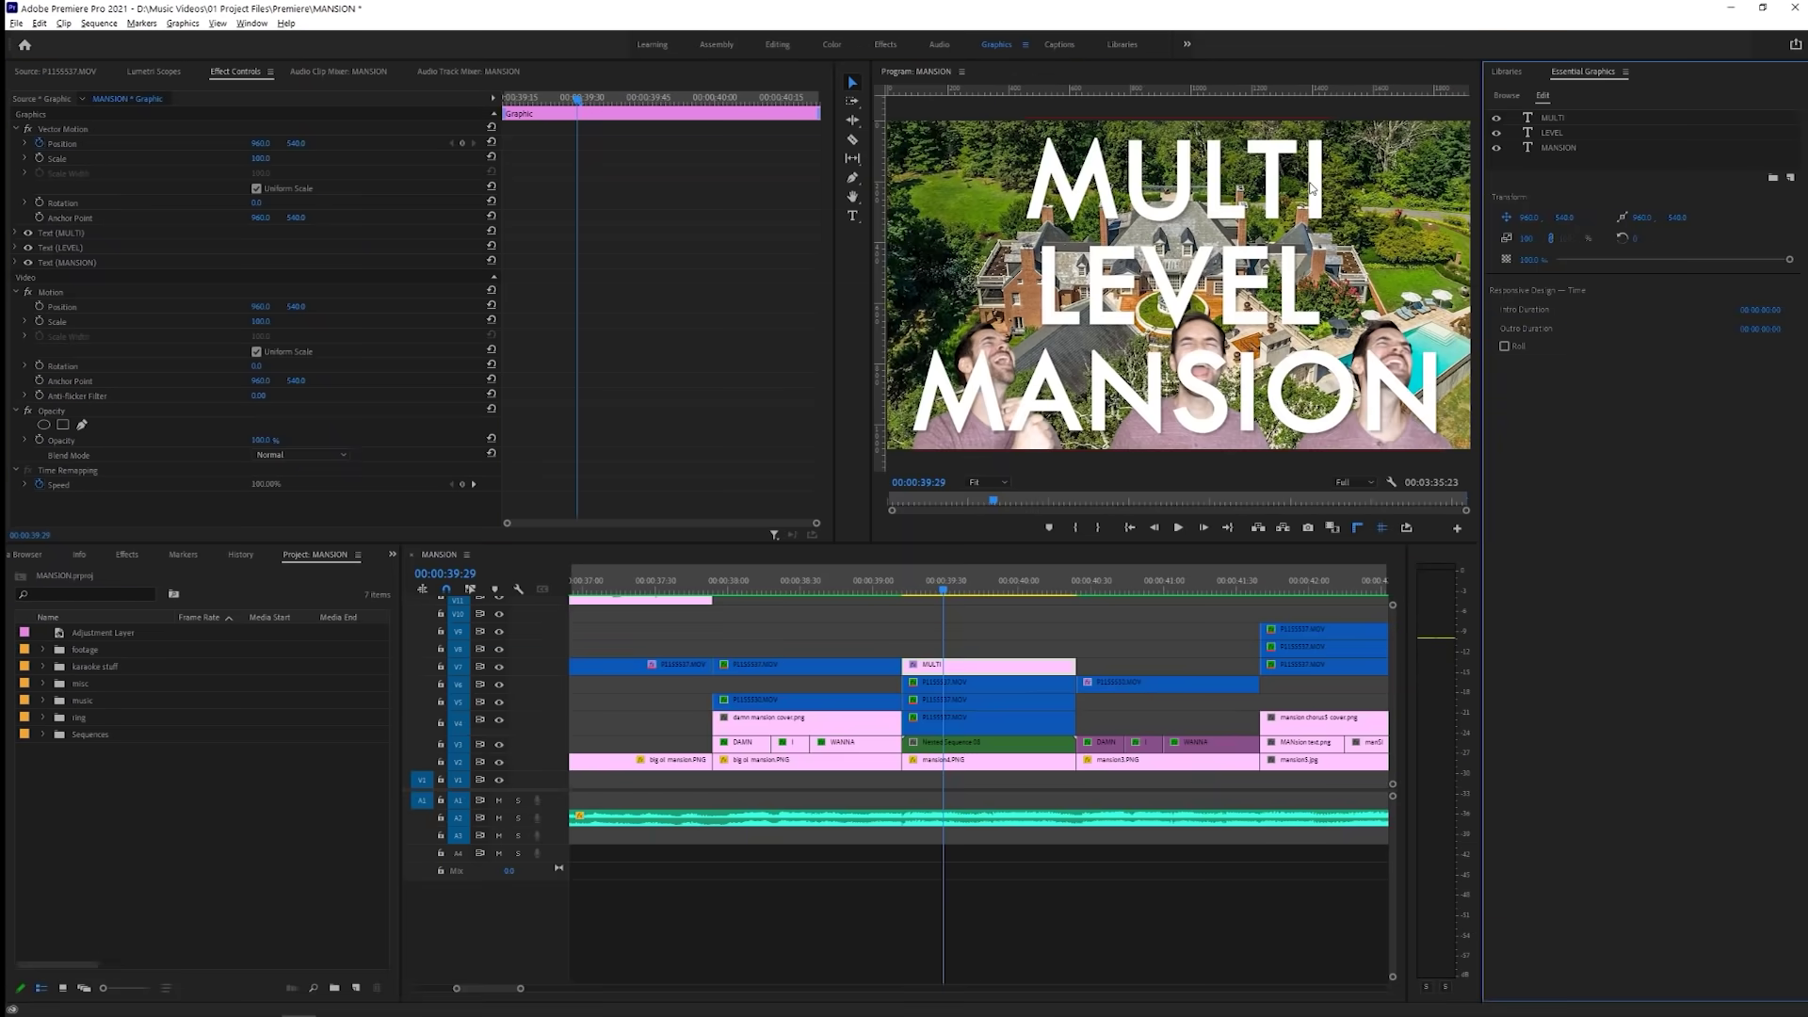
Try moving the MULTI and LEVEL texts separately in the frame and undo the move.
left_click(1287, 188)
left_click_drag(1255, 189, 1121, 175)
left_click_drag(1171, 288, 1328, 290)
key("ctrl+z")
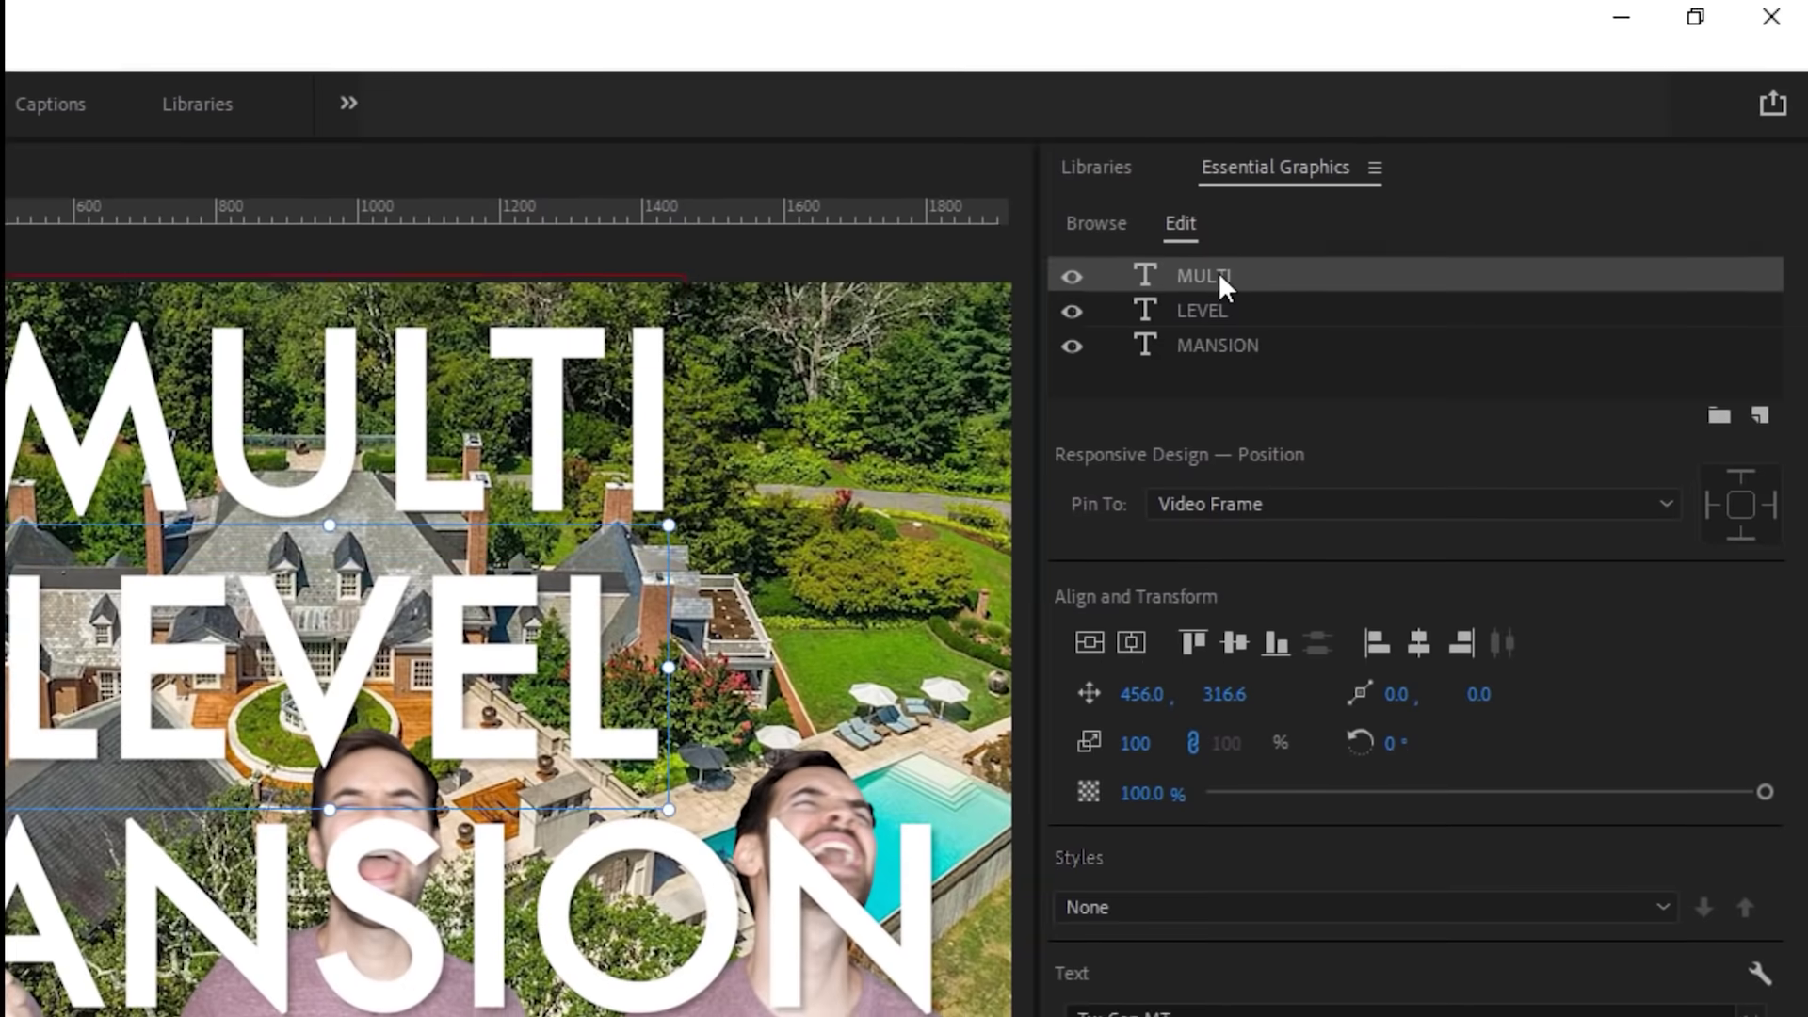
Group the MULTI, LEVEL and MANSION text layers.
left_click(1560, 119)
left_click(1555, 148, "shift")
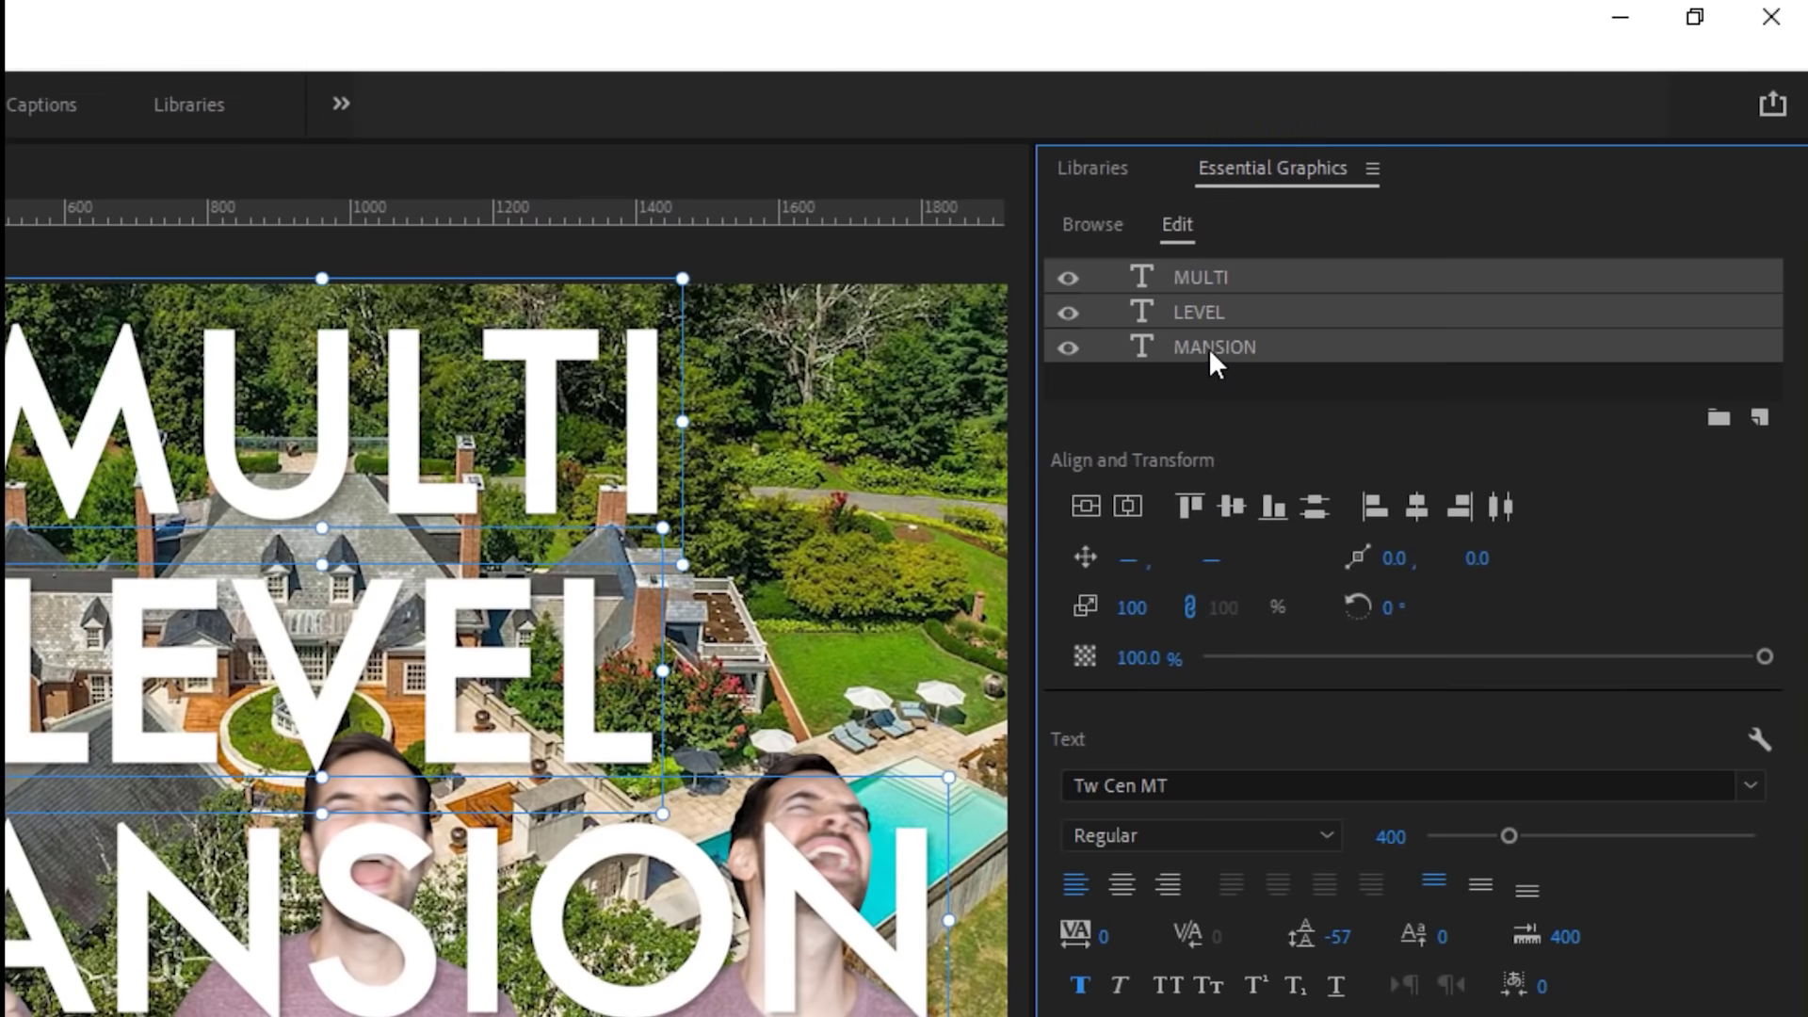
left_click(1717, 418)
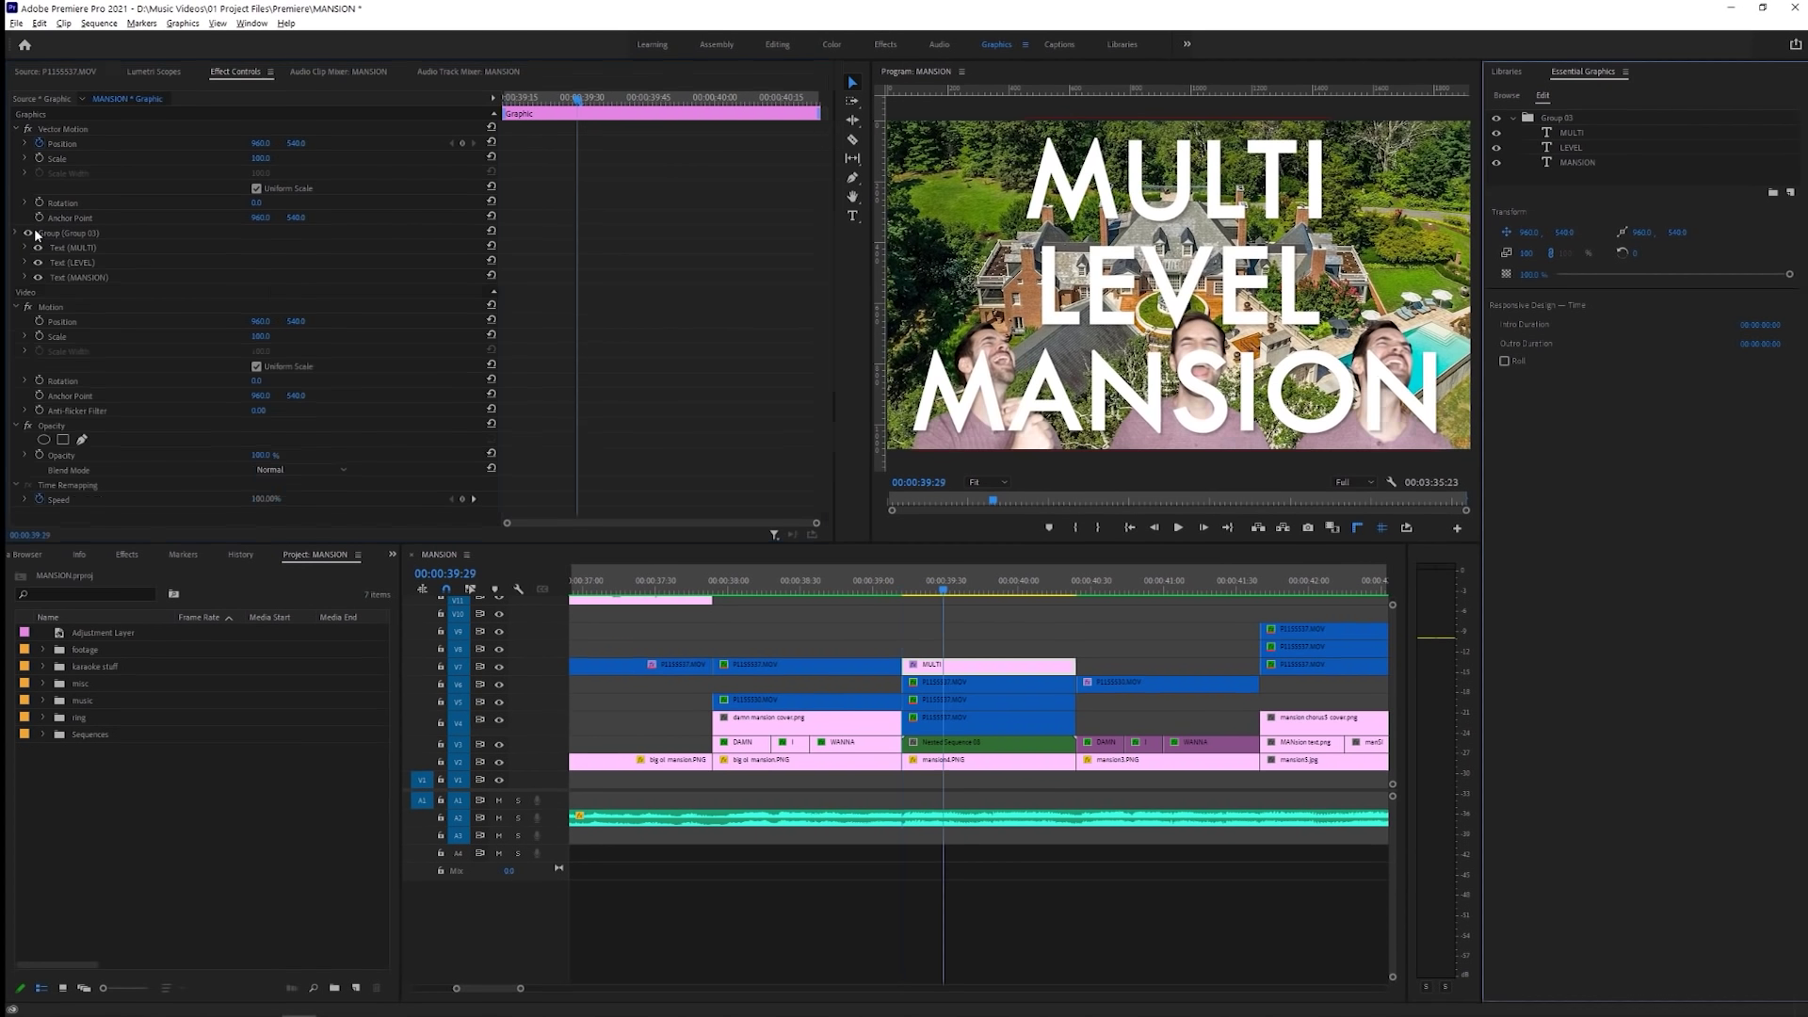
Keyframe the text group's position near the clip's end so that it slides out past the frame's right edge.
left_click(28, 233)
key("space")
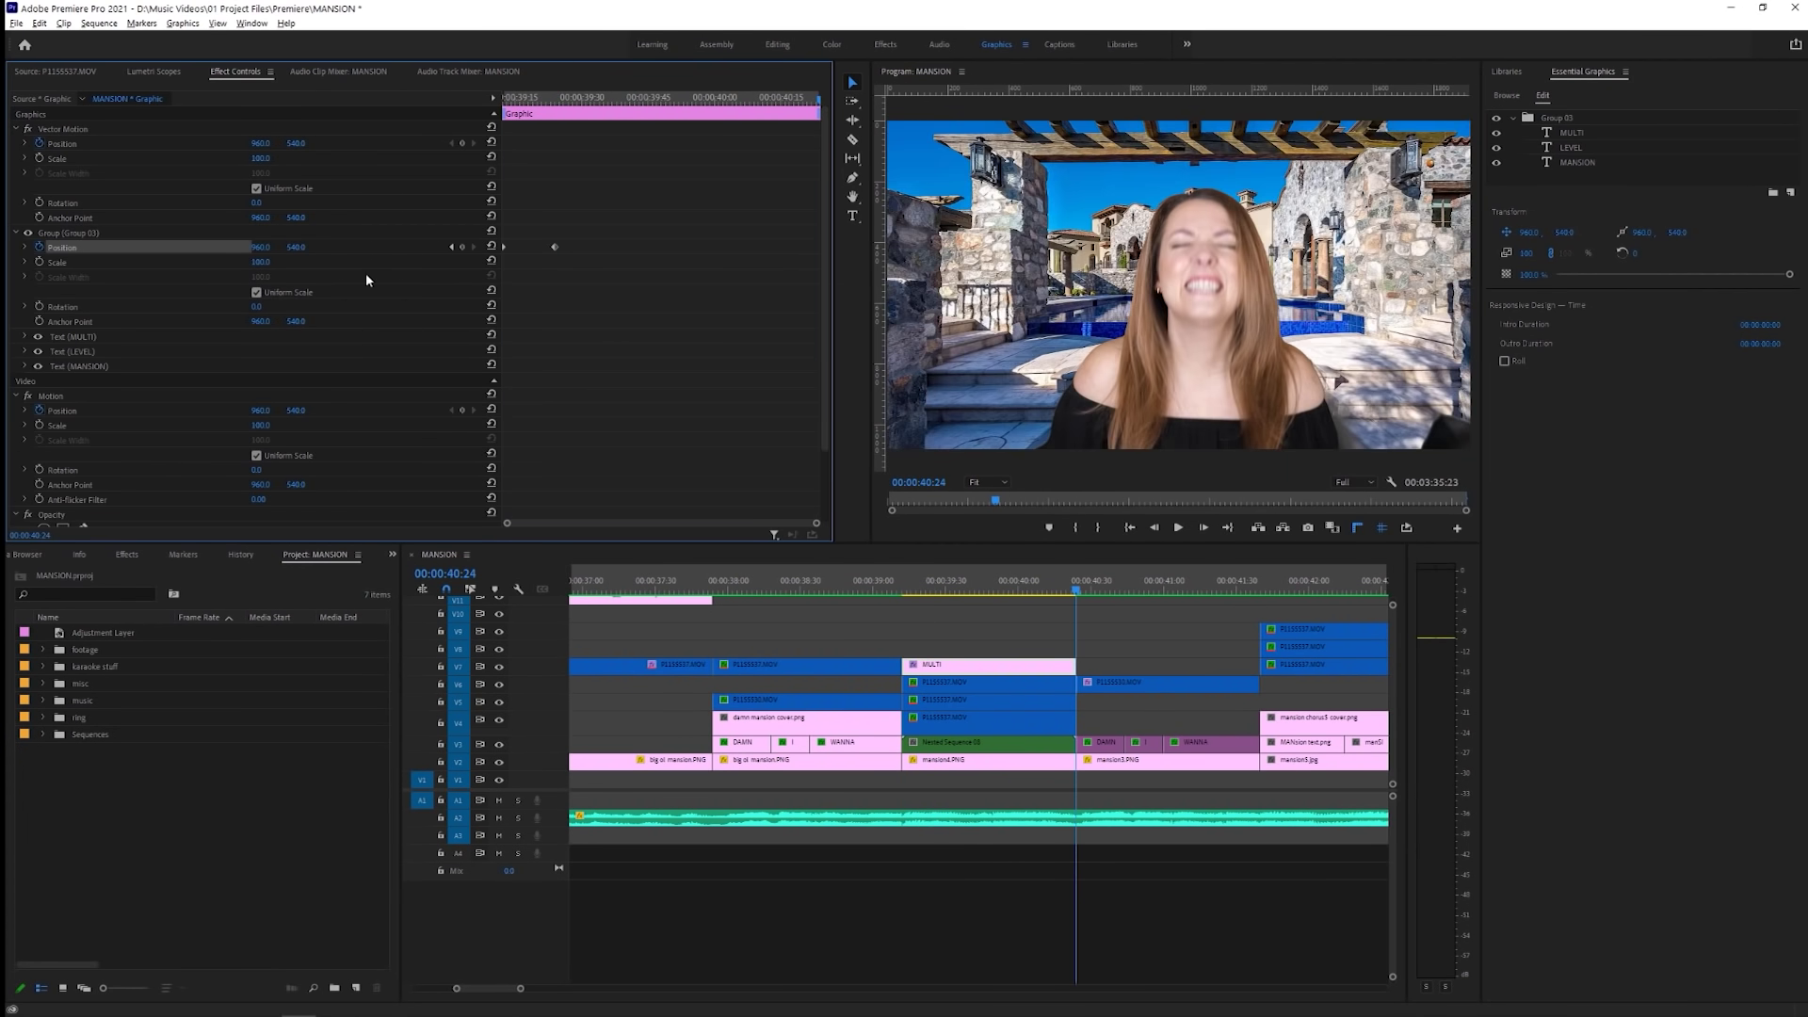
key("Left")
left_click(462, 246)
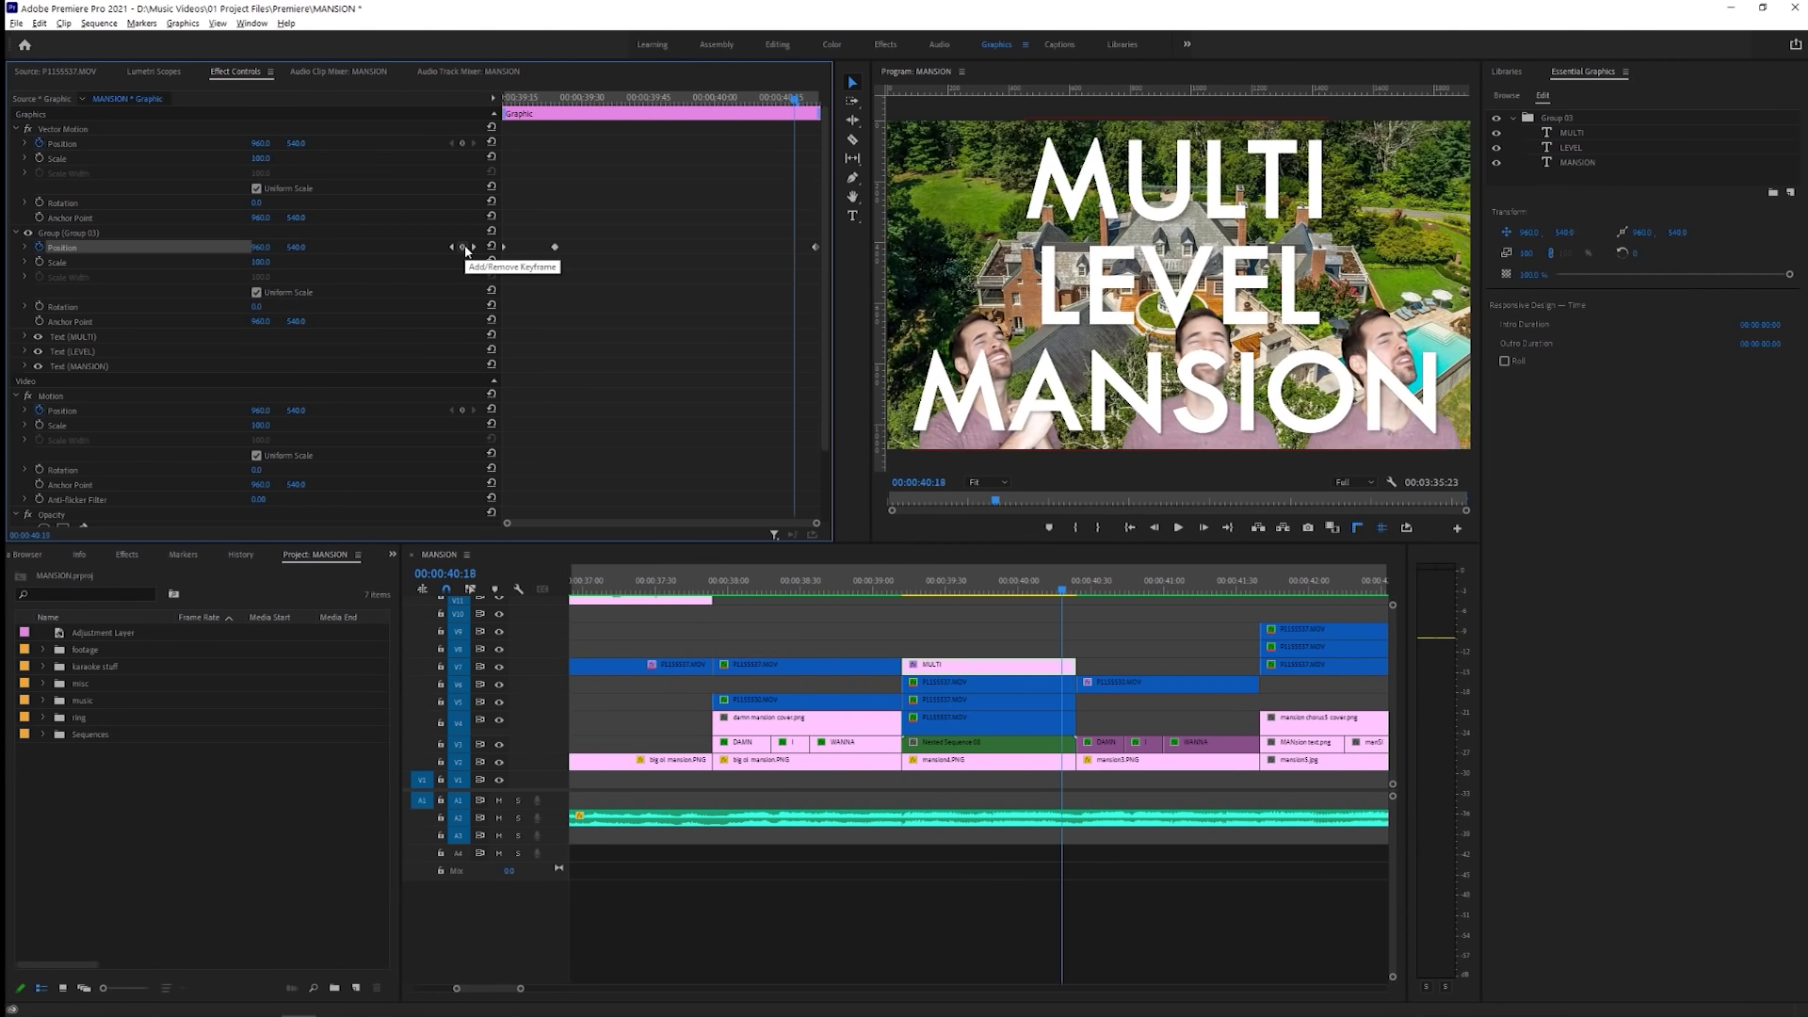
left_click_drag(261, 247, 433, 247)
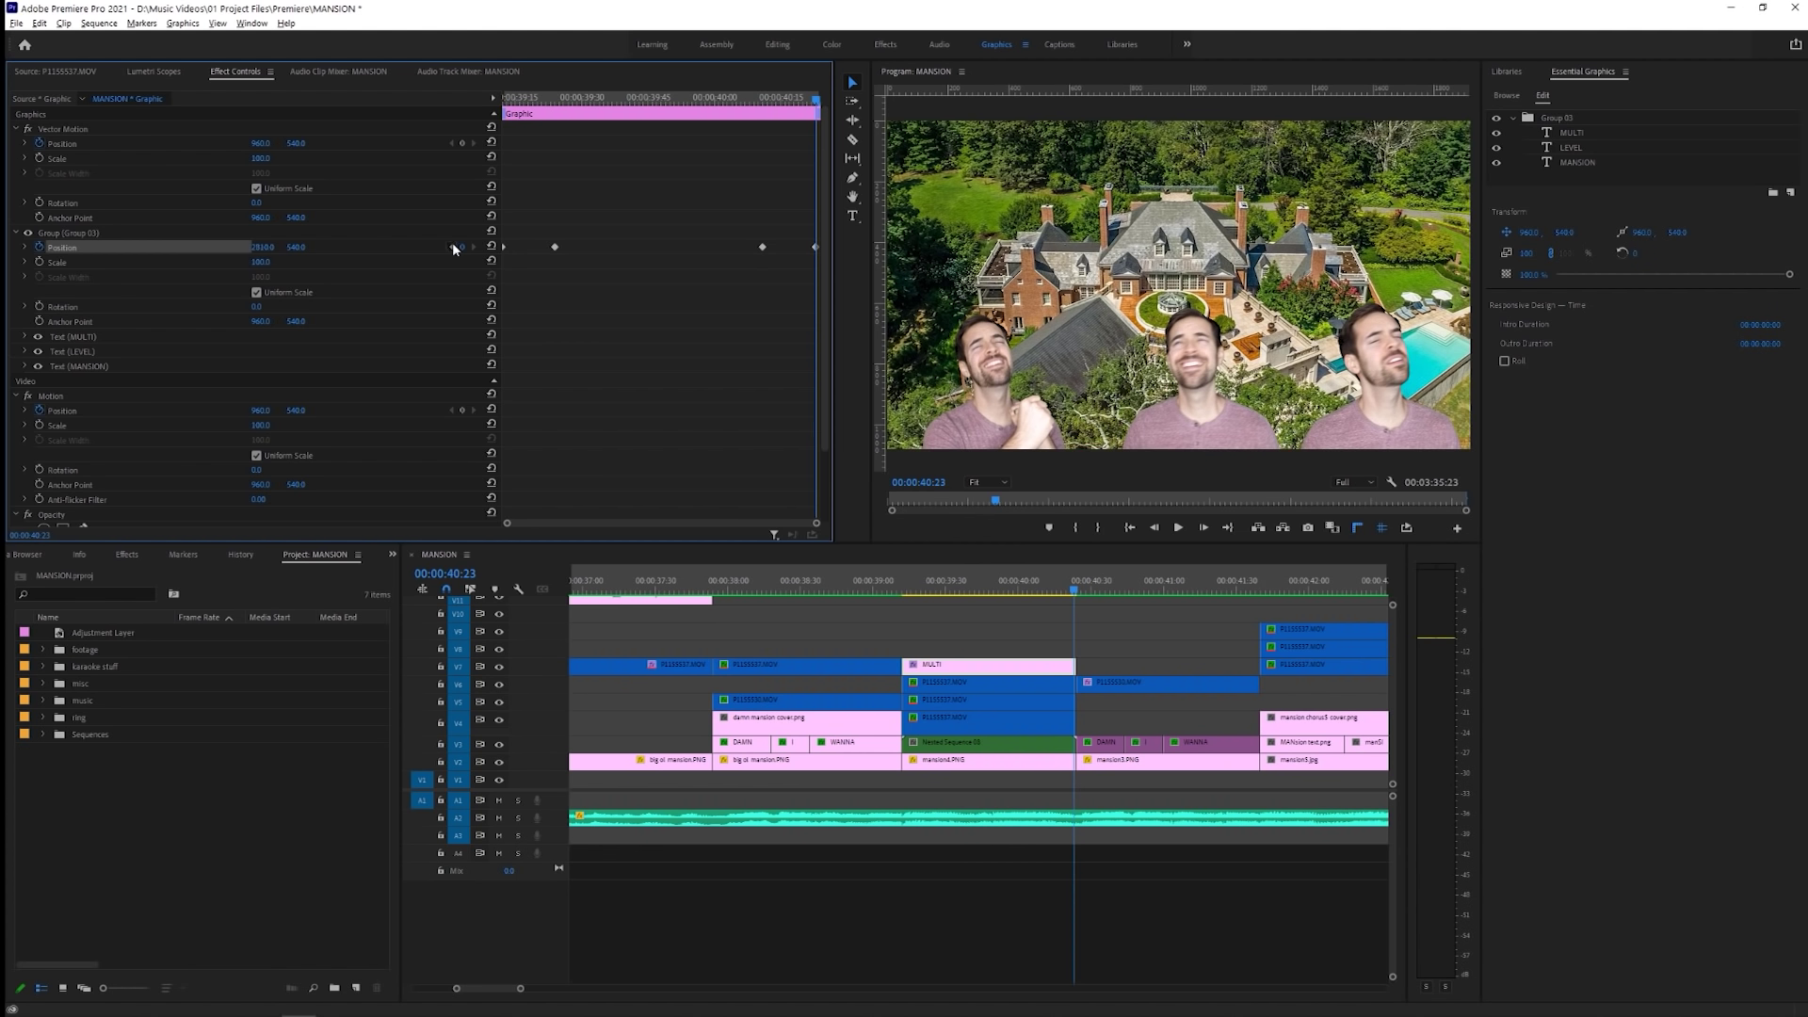
Offset the text group's first position keyframe beyond the frame's left edge and render the animation for preview.
key("Up")
left_click_drag(265, 247, 91, 248)
left_click(99, 23)
left_click(142, 80)
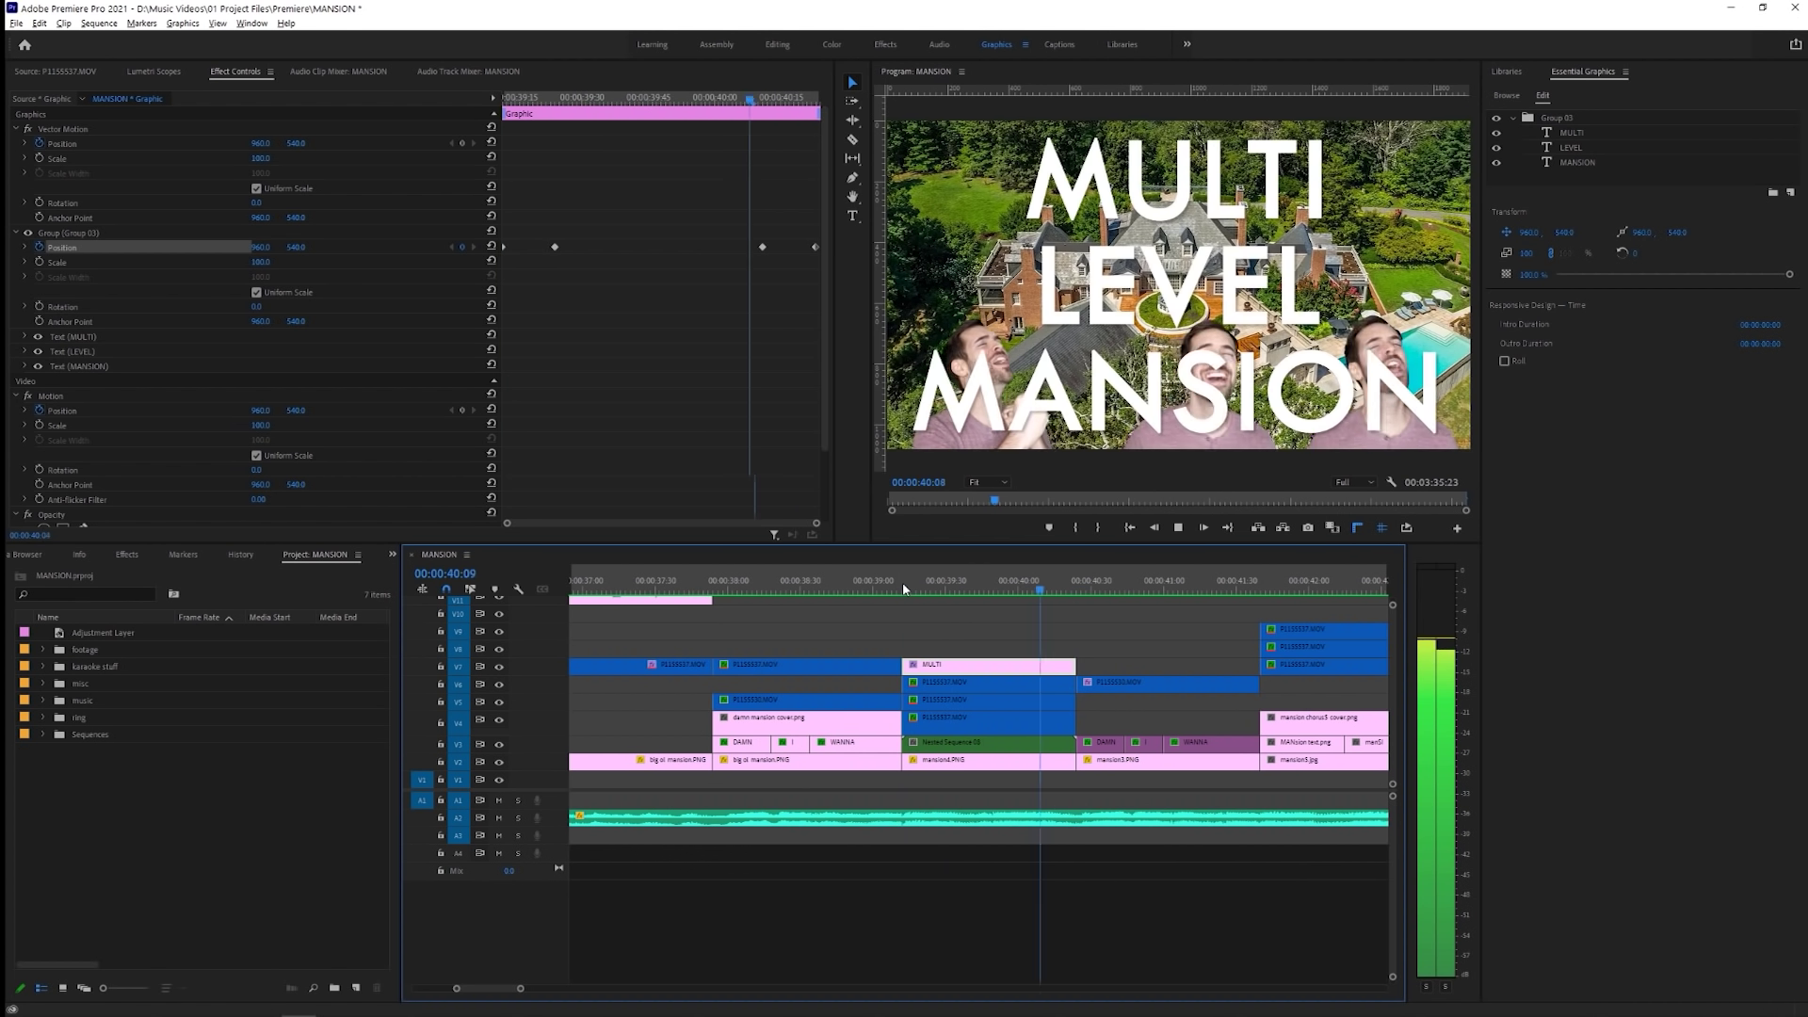
left_click_drag(963, 580, 981, 587)
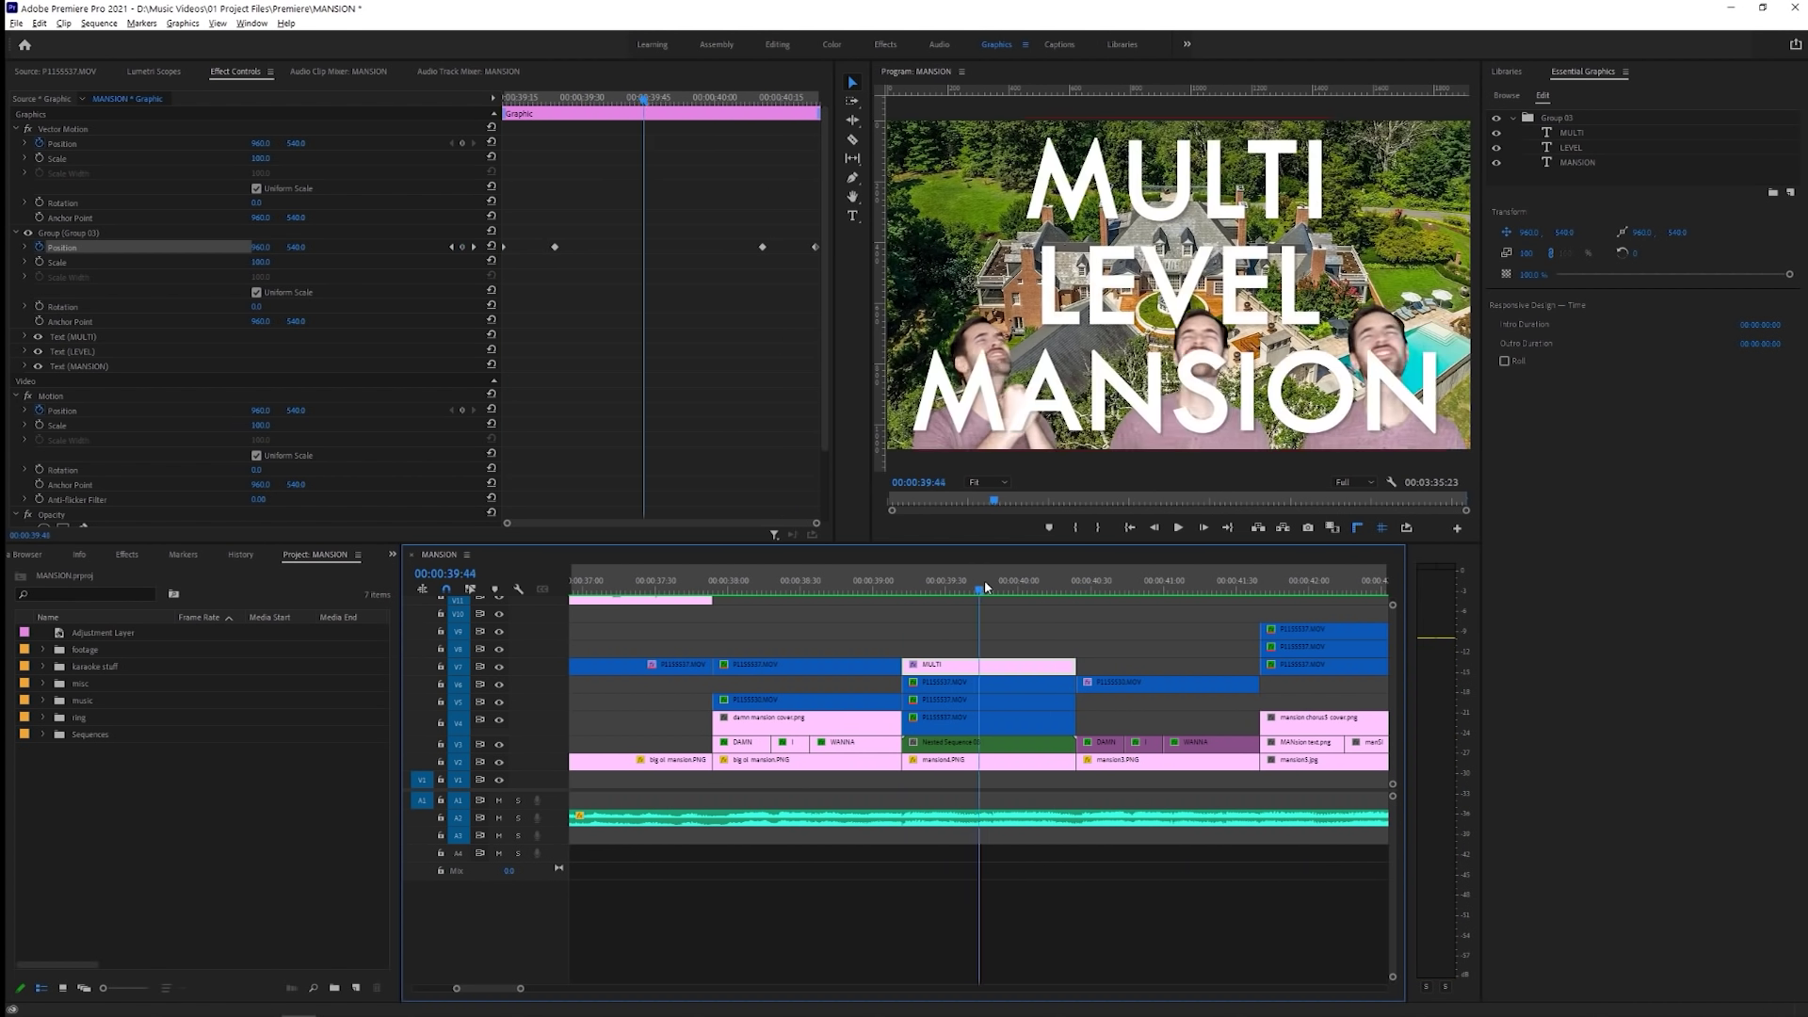
Lengthen the MULTI graphic clip to the end of the mansion3.PNG clip and play back the title animation.
left_click_drag(1075, 665, 1261, 665)
left_click(906, 584)
key("space")
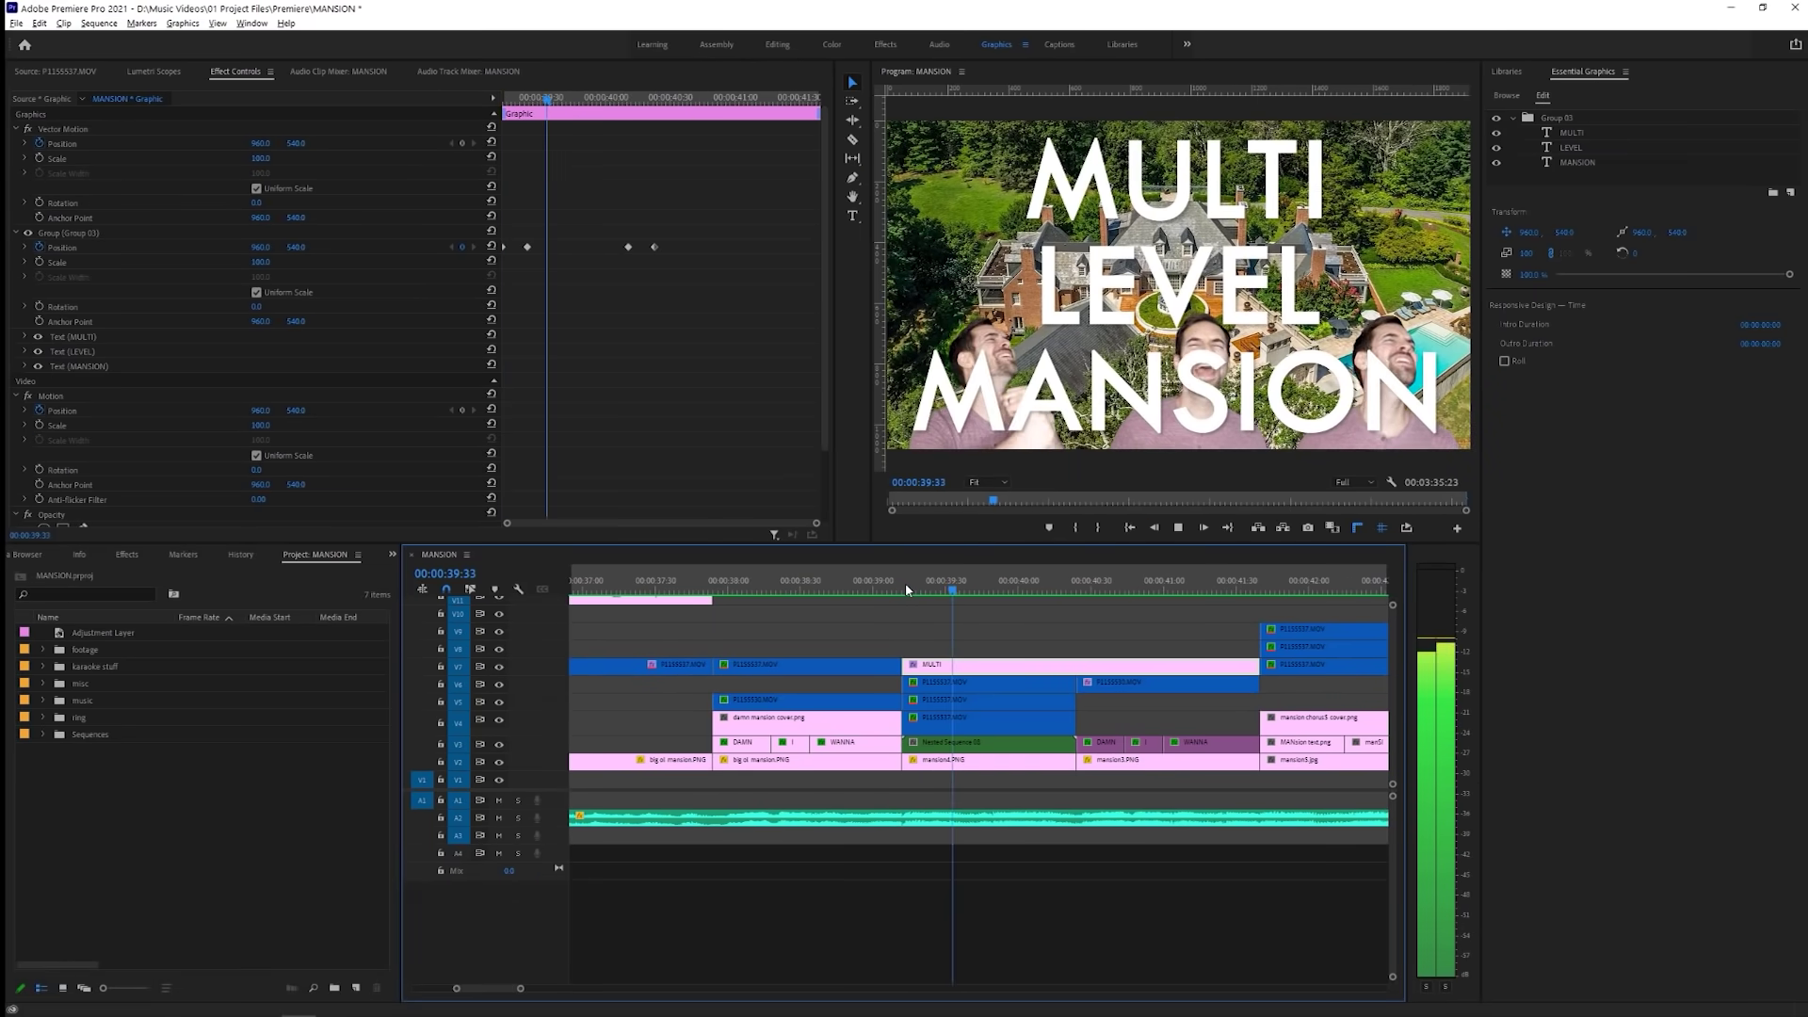
key("space")
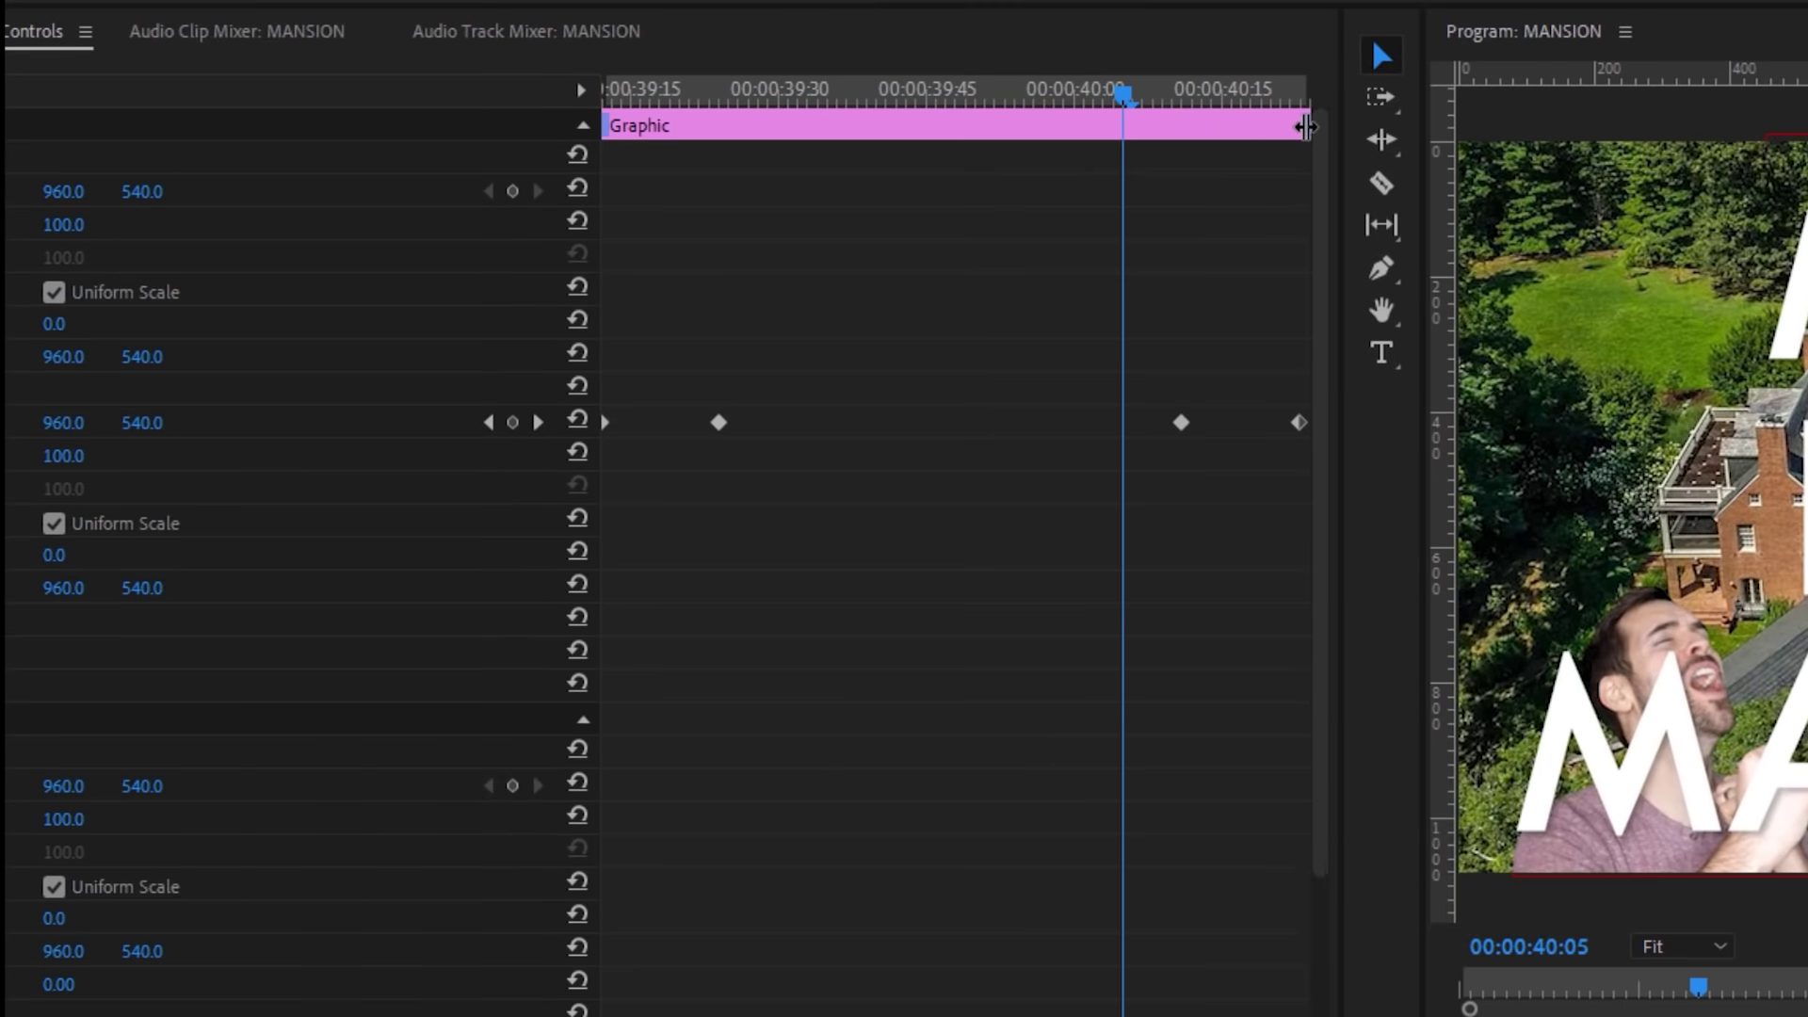
Add protected outro and intro regions to the graphic clip that cover its exit and entrance position keyframes.
left_click_drag(819, 114, 801, 115)
left_click_drag(1271, 132, 1173, 130)
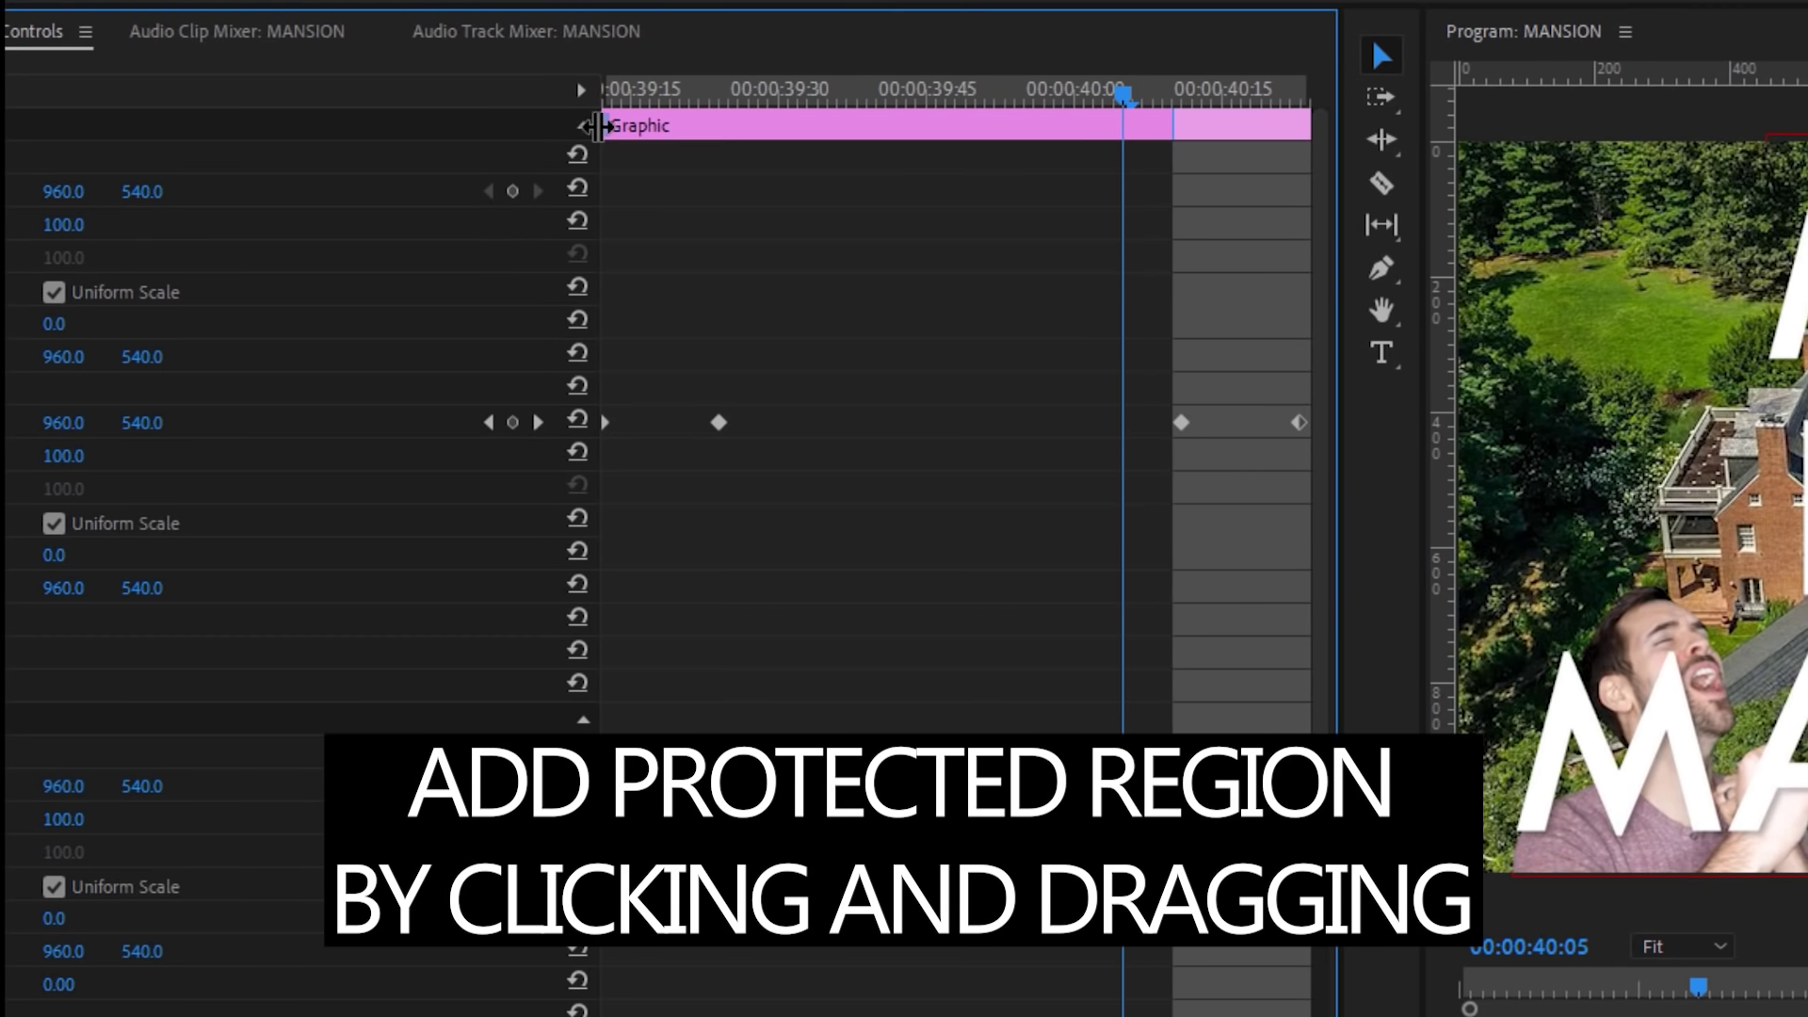
left_click_drag(609, 126, 728, 125)
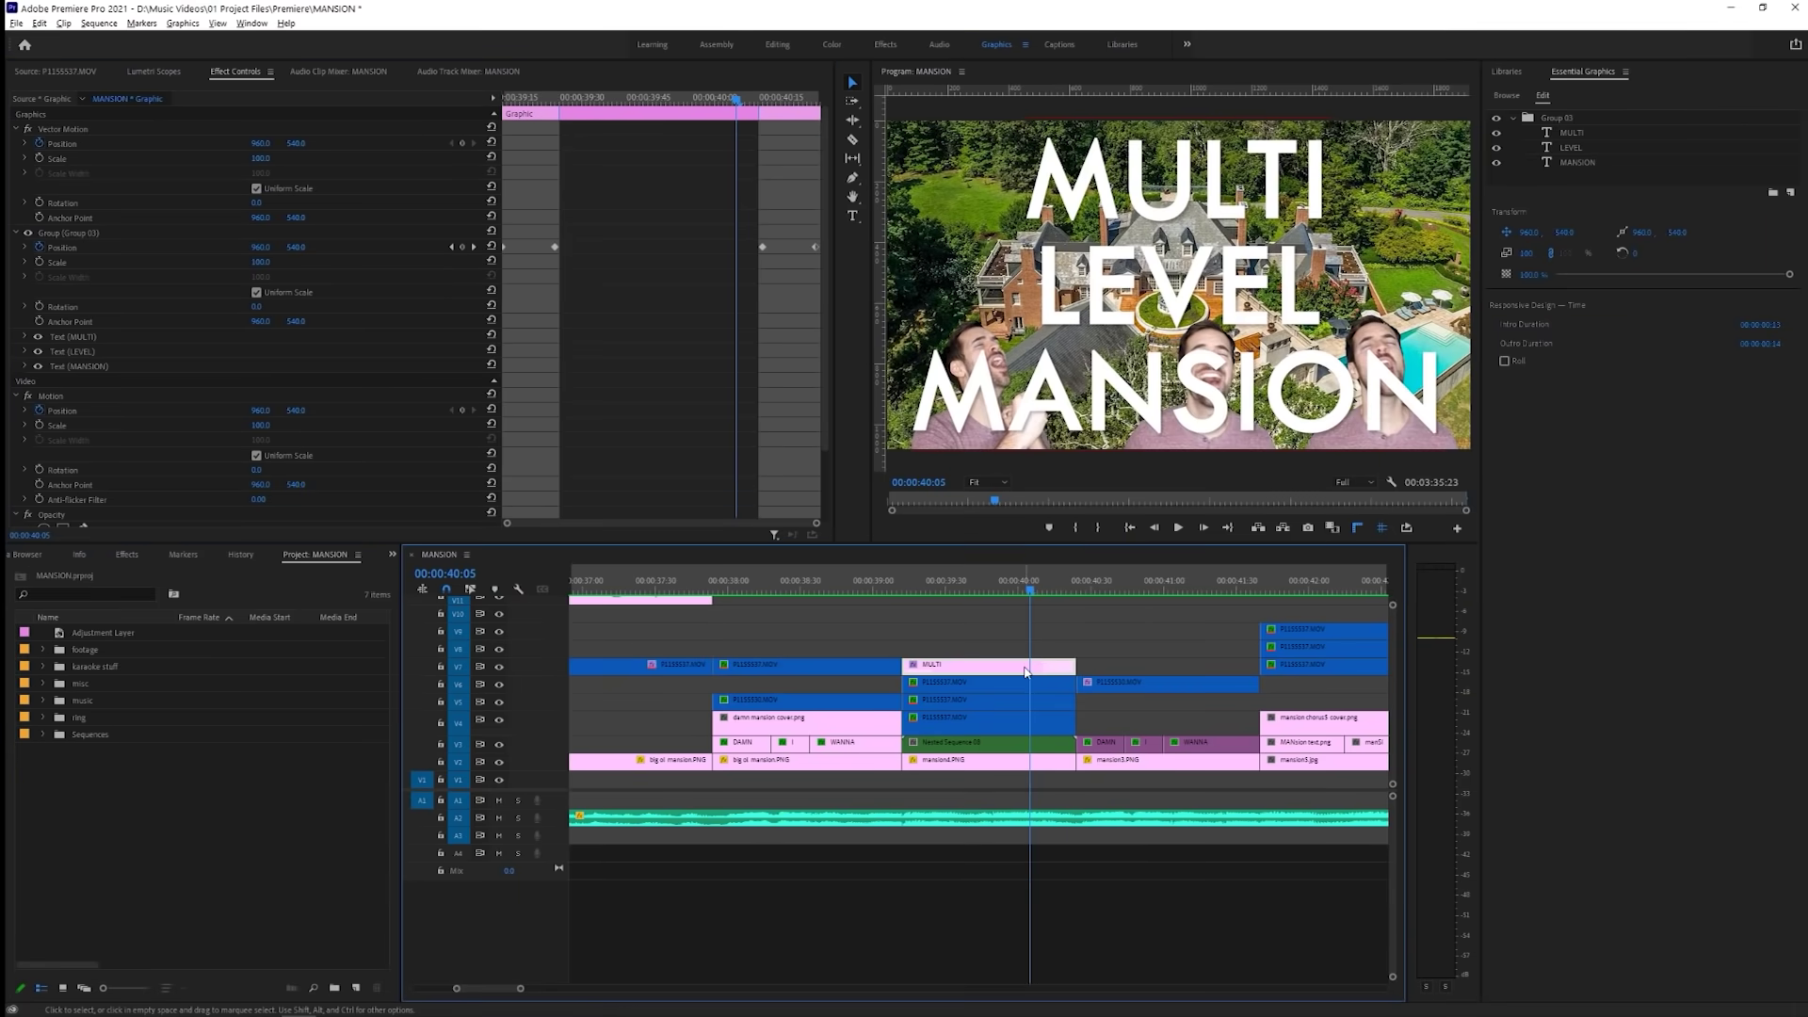
Stretch the MULTI clip to the end of the mansion3.PNG clip, testing its playback and a shorter clip length.
left_click_drag(1079, 664, 1259, 664)
left_click(902, 582)
key("space")
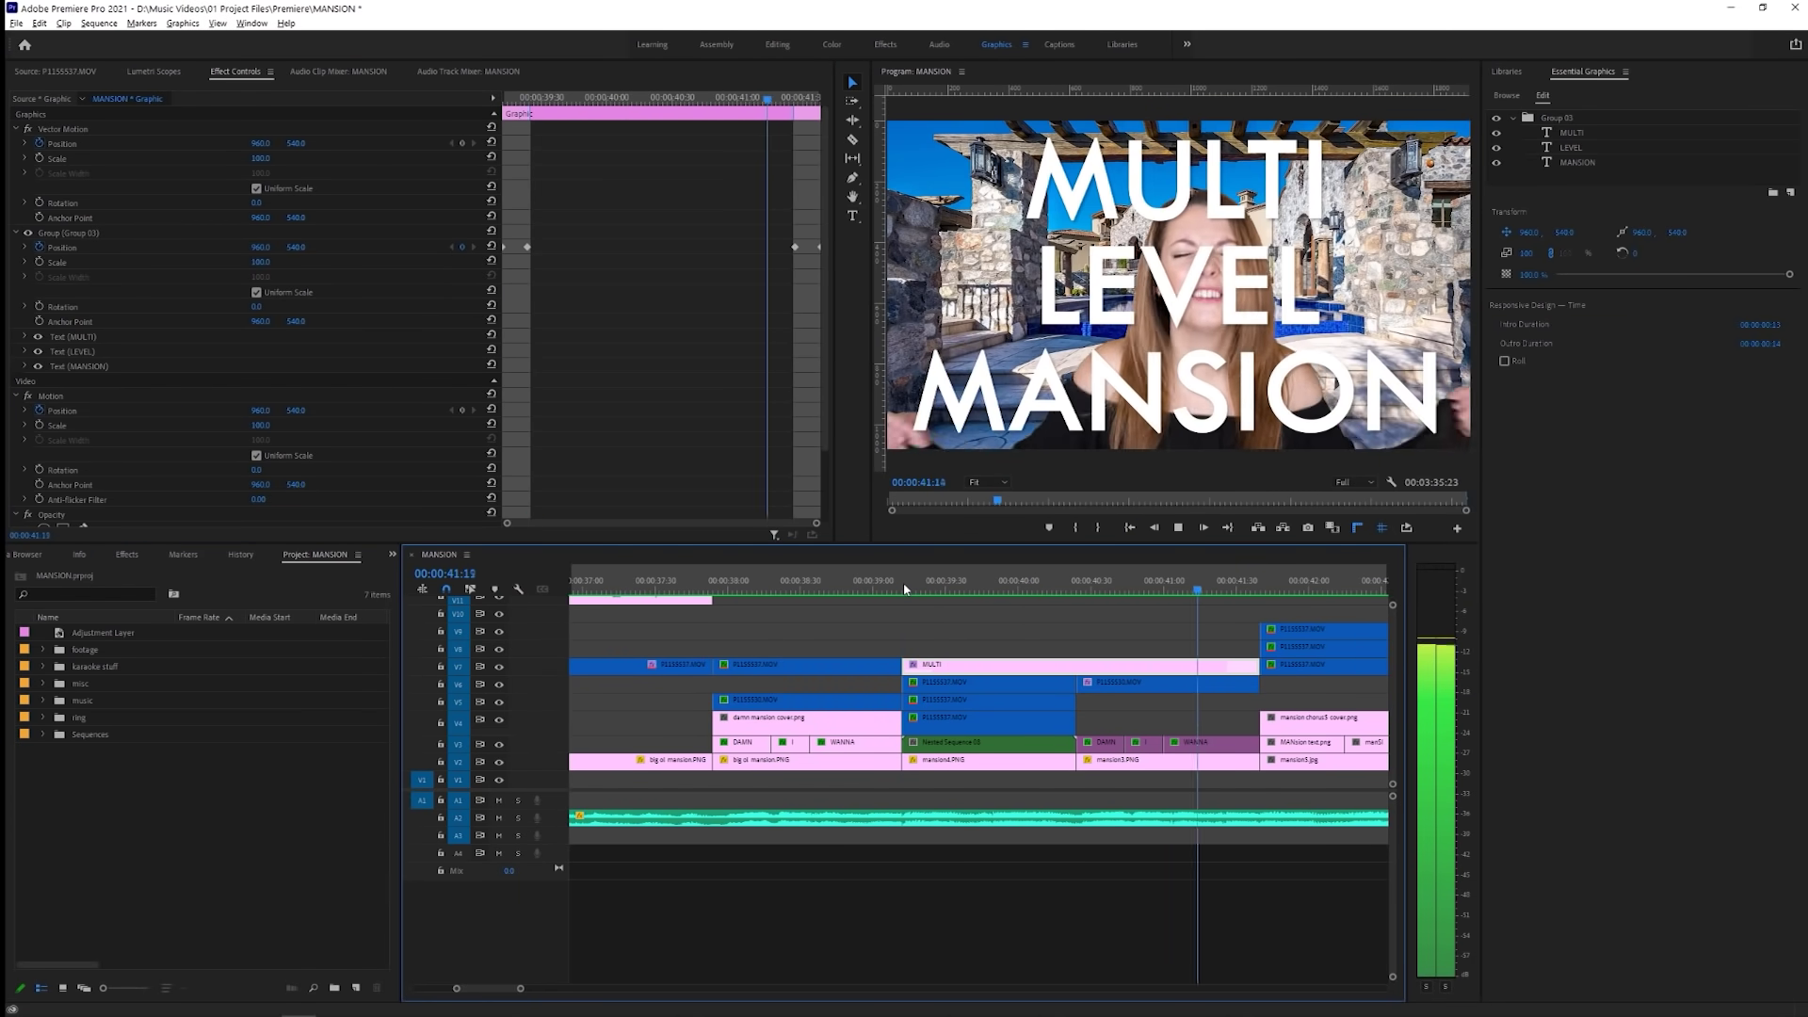
left_click(902, 582)
left_click_drag(1259, 664, 1014, 664)
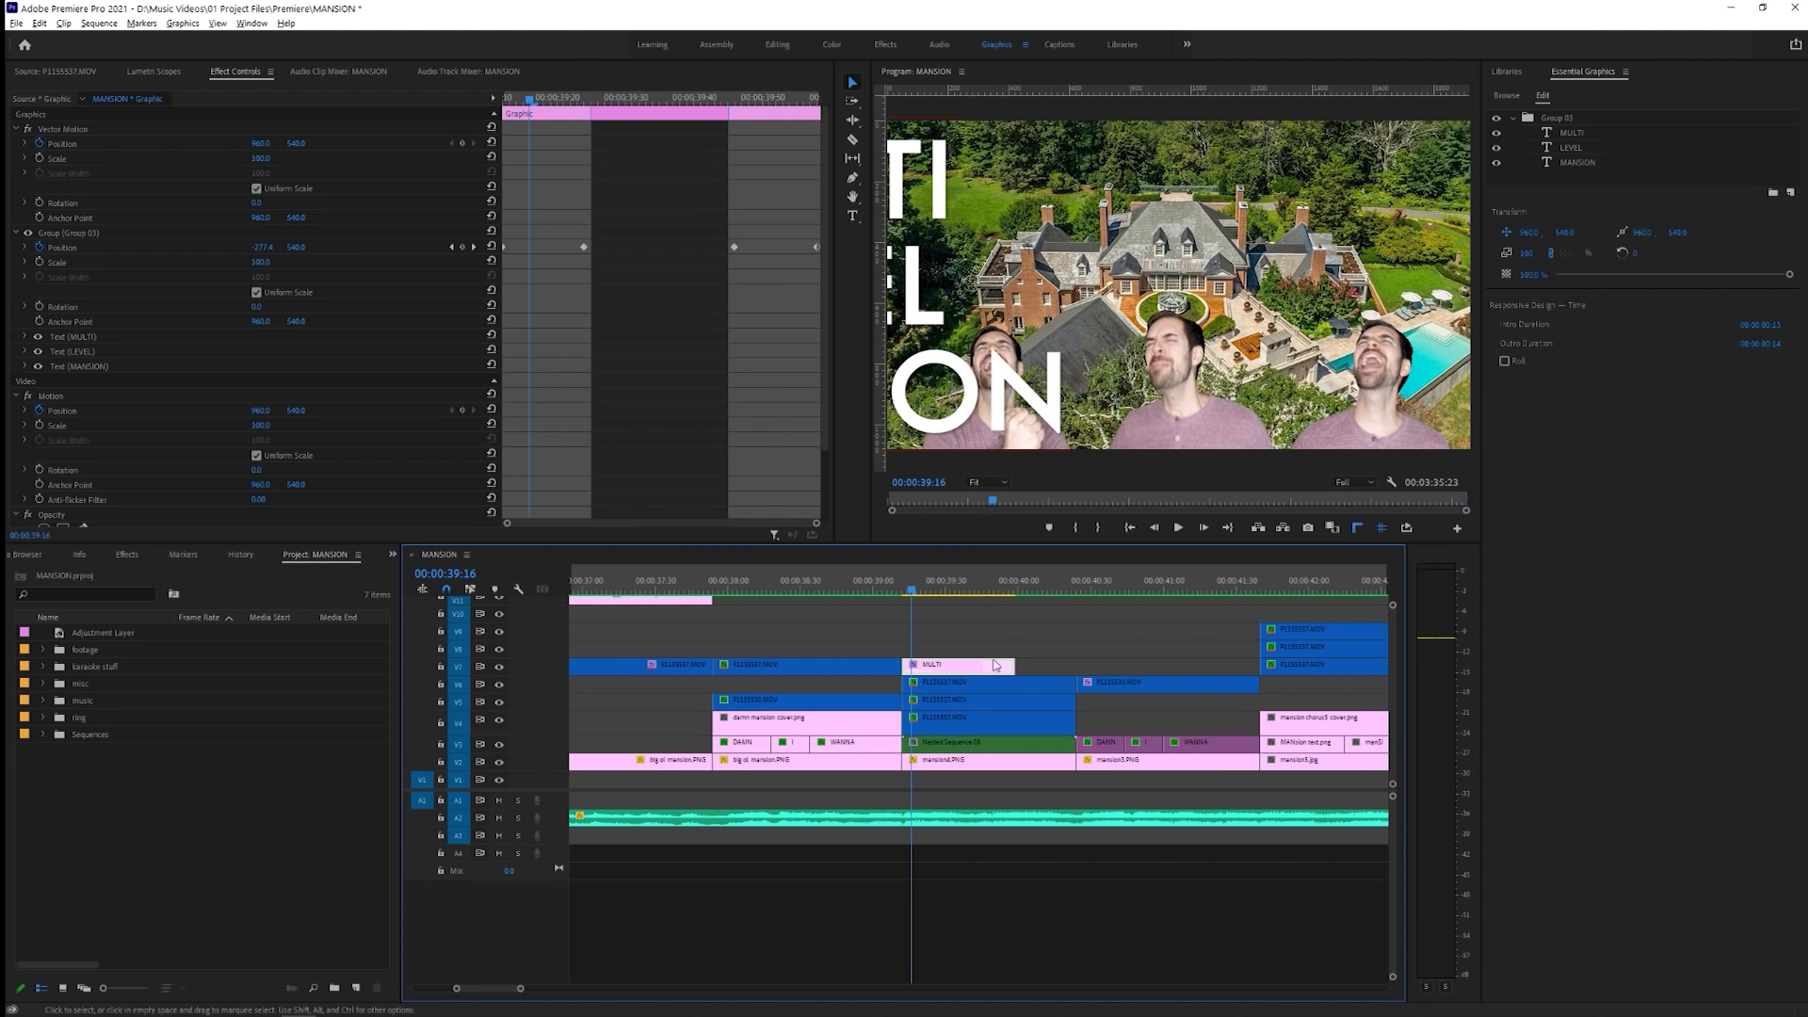
left_click_drag(1014, 664, 1267, 685)
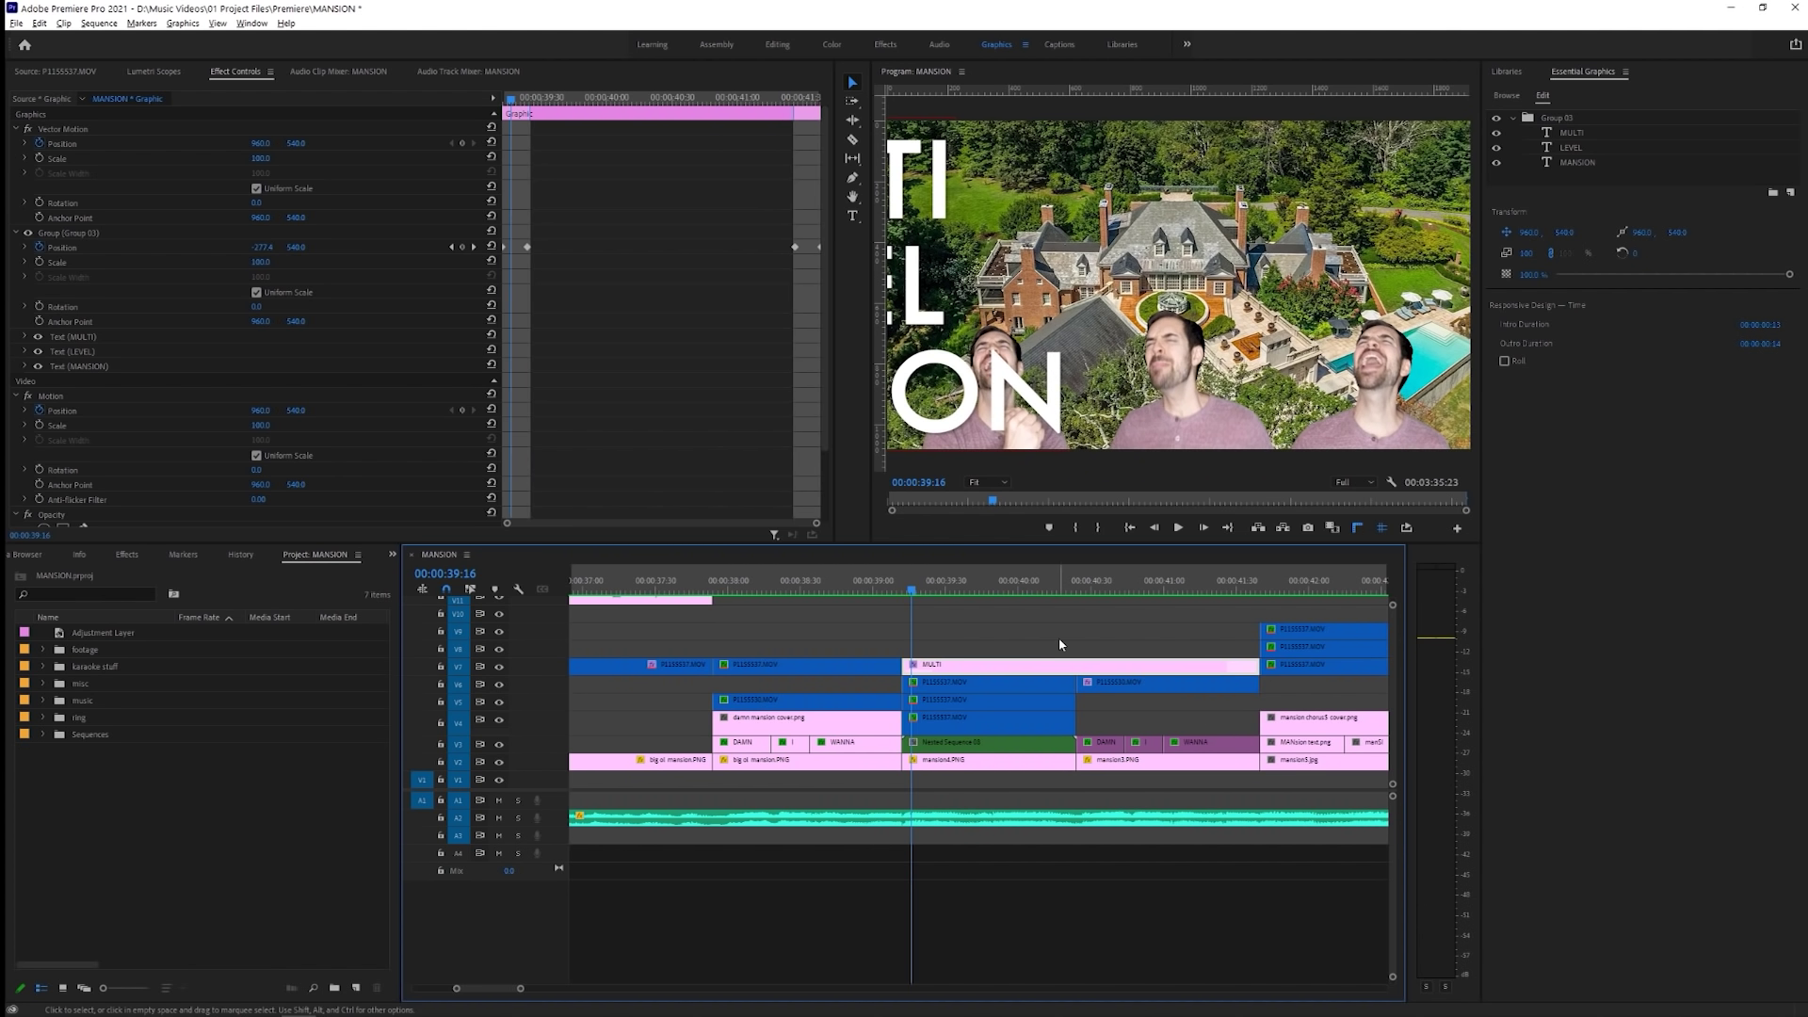
Change the MULTI text to a slab-serif font and the LEVEL text to a thin geometric font.
left_click(1582, 133)
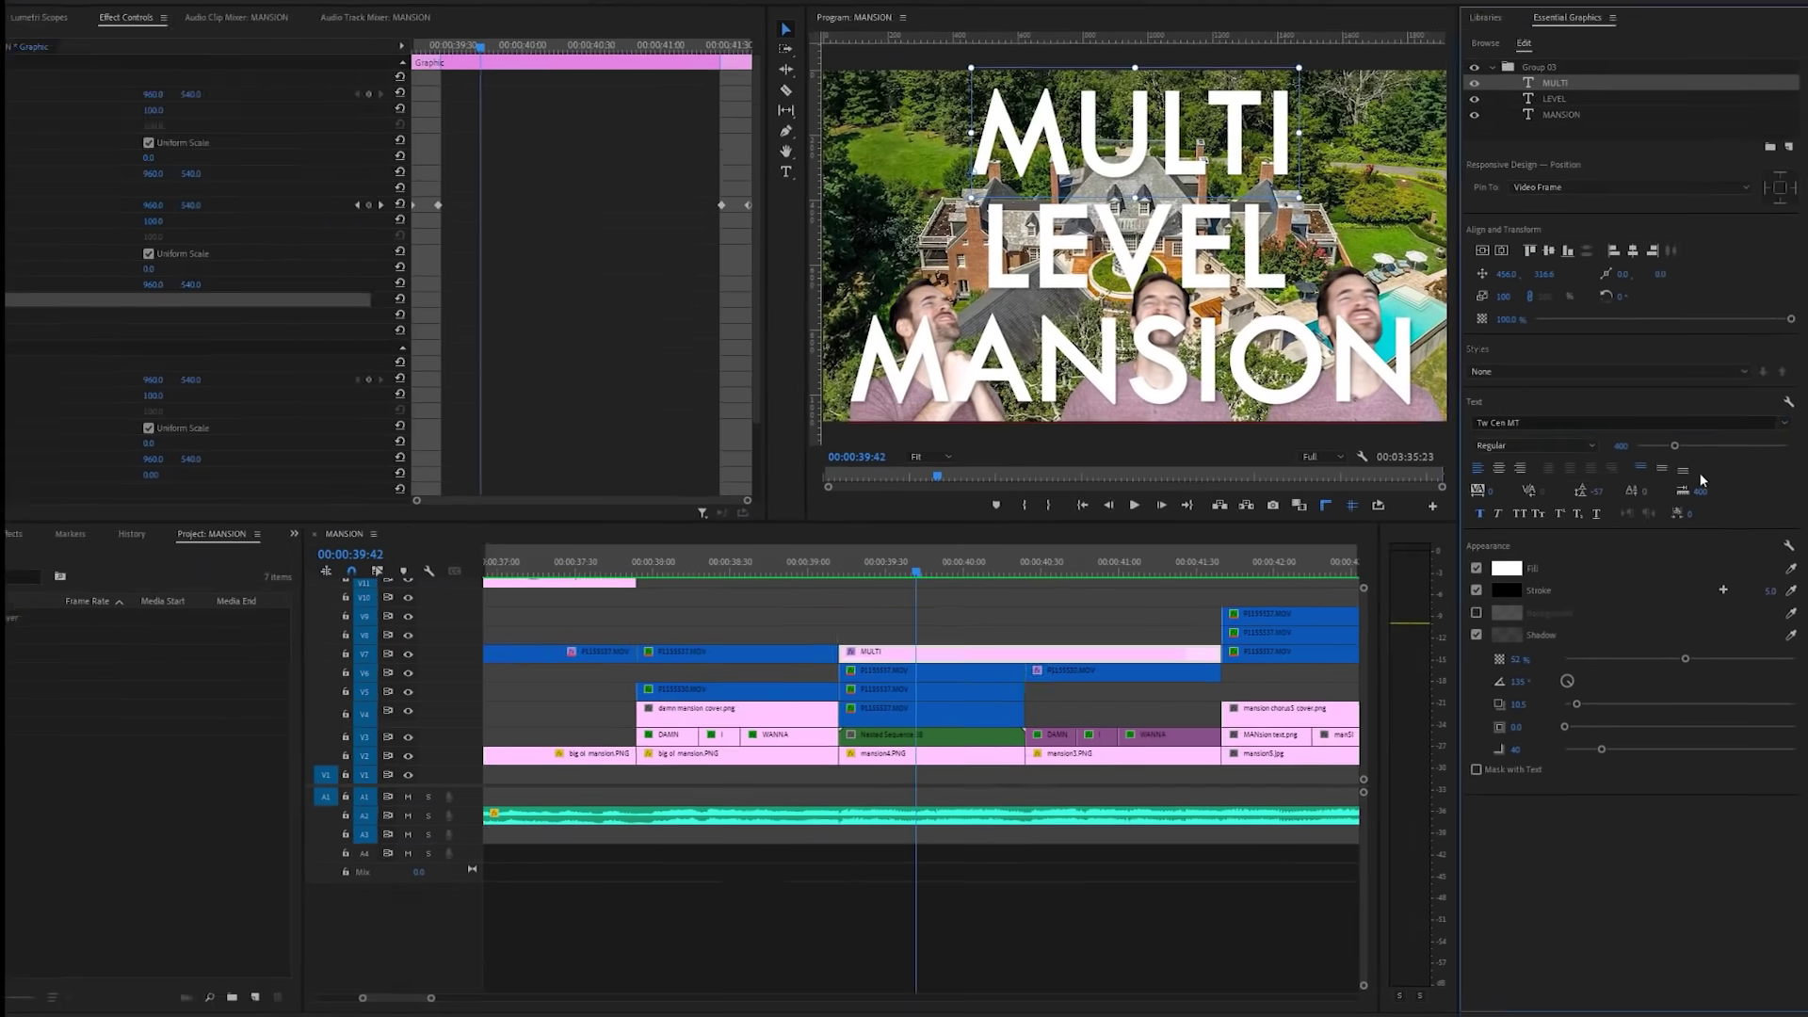
left_click(1764, 112)
left_click(1606, 583)
left_click(1571, 148)
left_click(1764, 112)
left_click(1608, 591)
Set the MANSION text's font to Comic Sans MS Bold.
left_click(1577, 161)
left_click(1763, 112)
left_click(1607, 574)
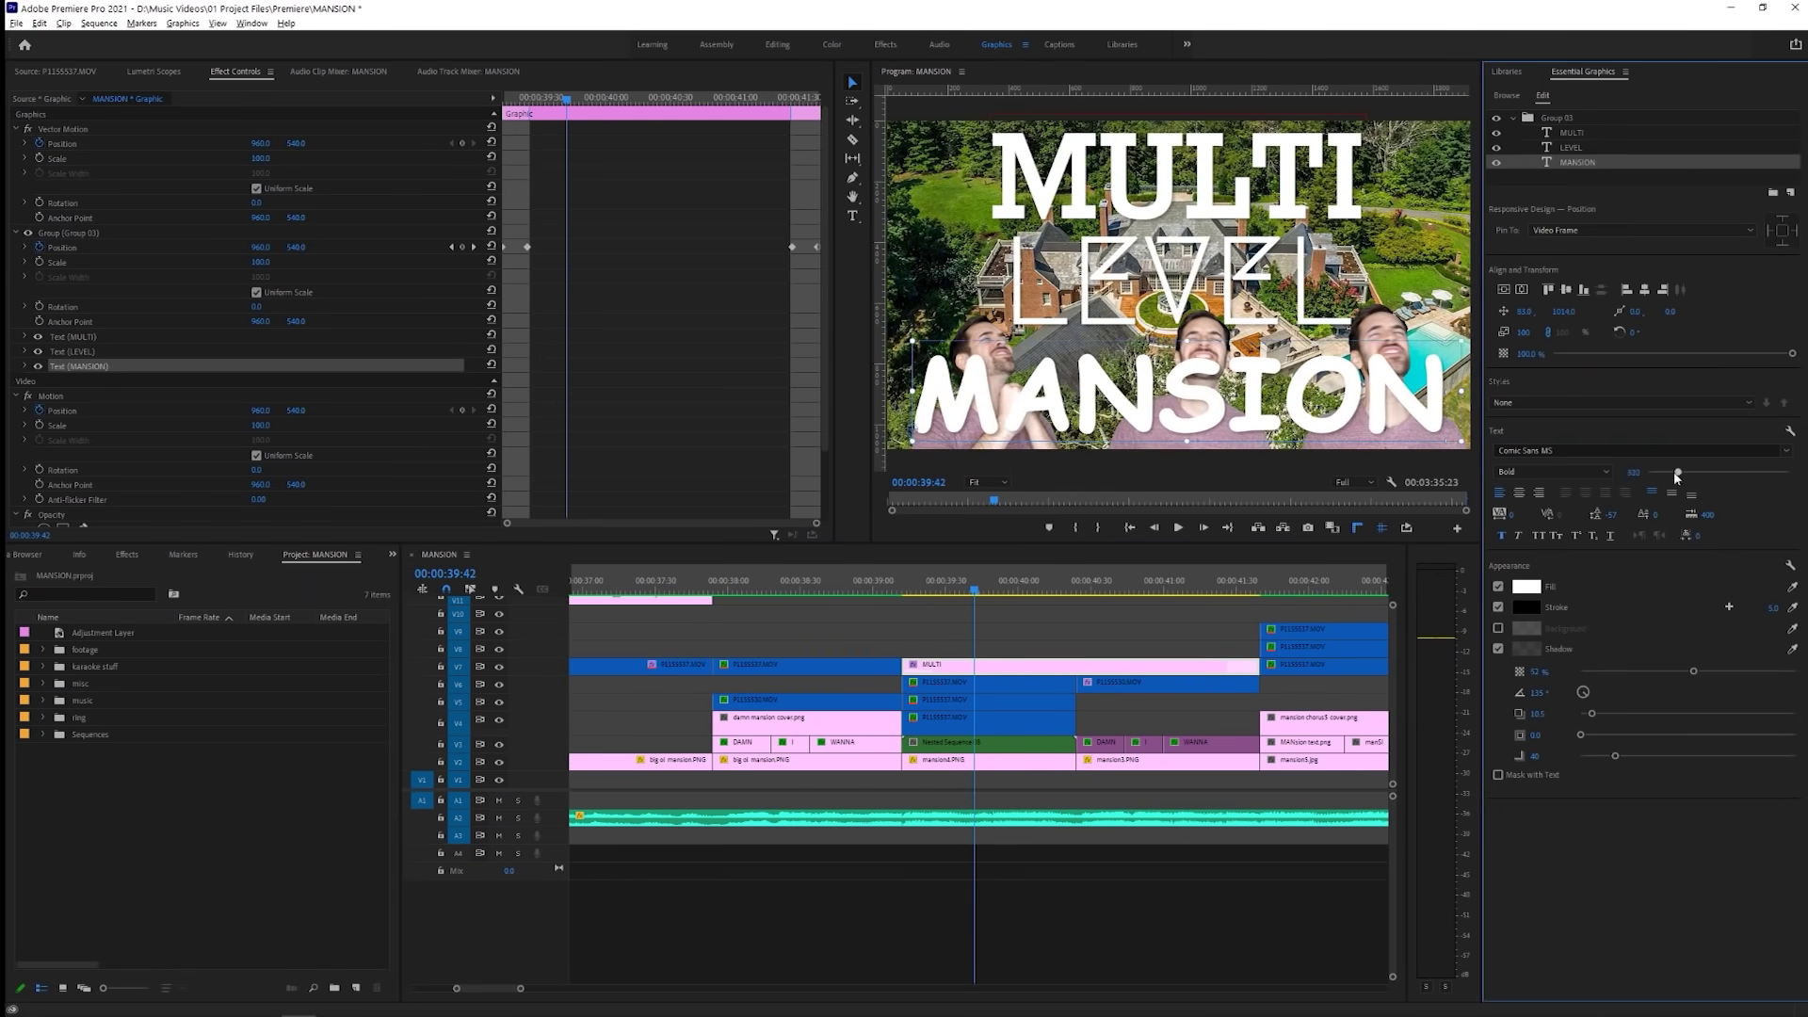
Resize the MANSION text and style it with a red stroke, no fill and a soft orange shadow glow.
left_click_drag(1684, 475, 1675, 472)
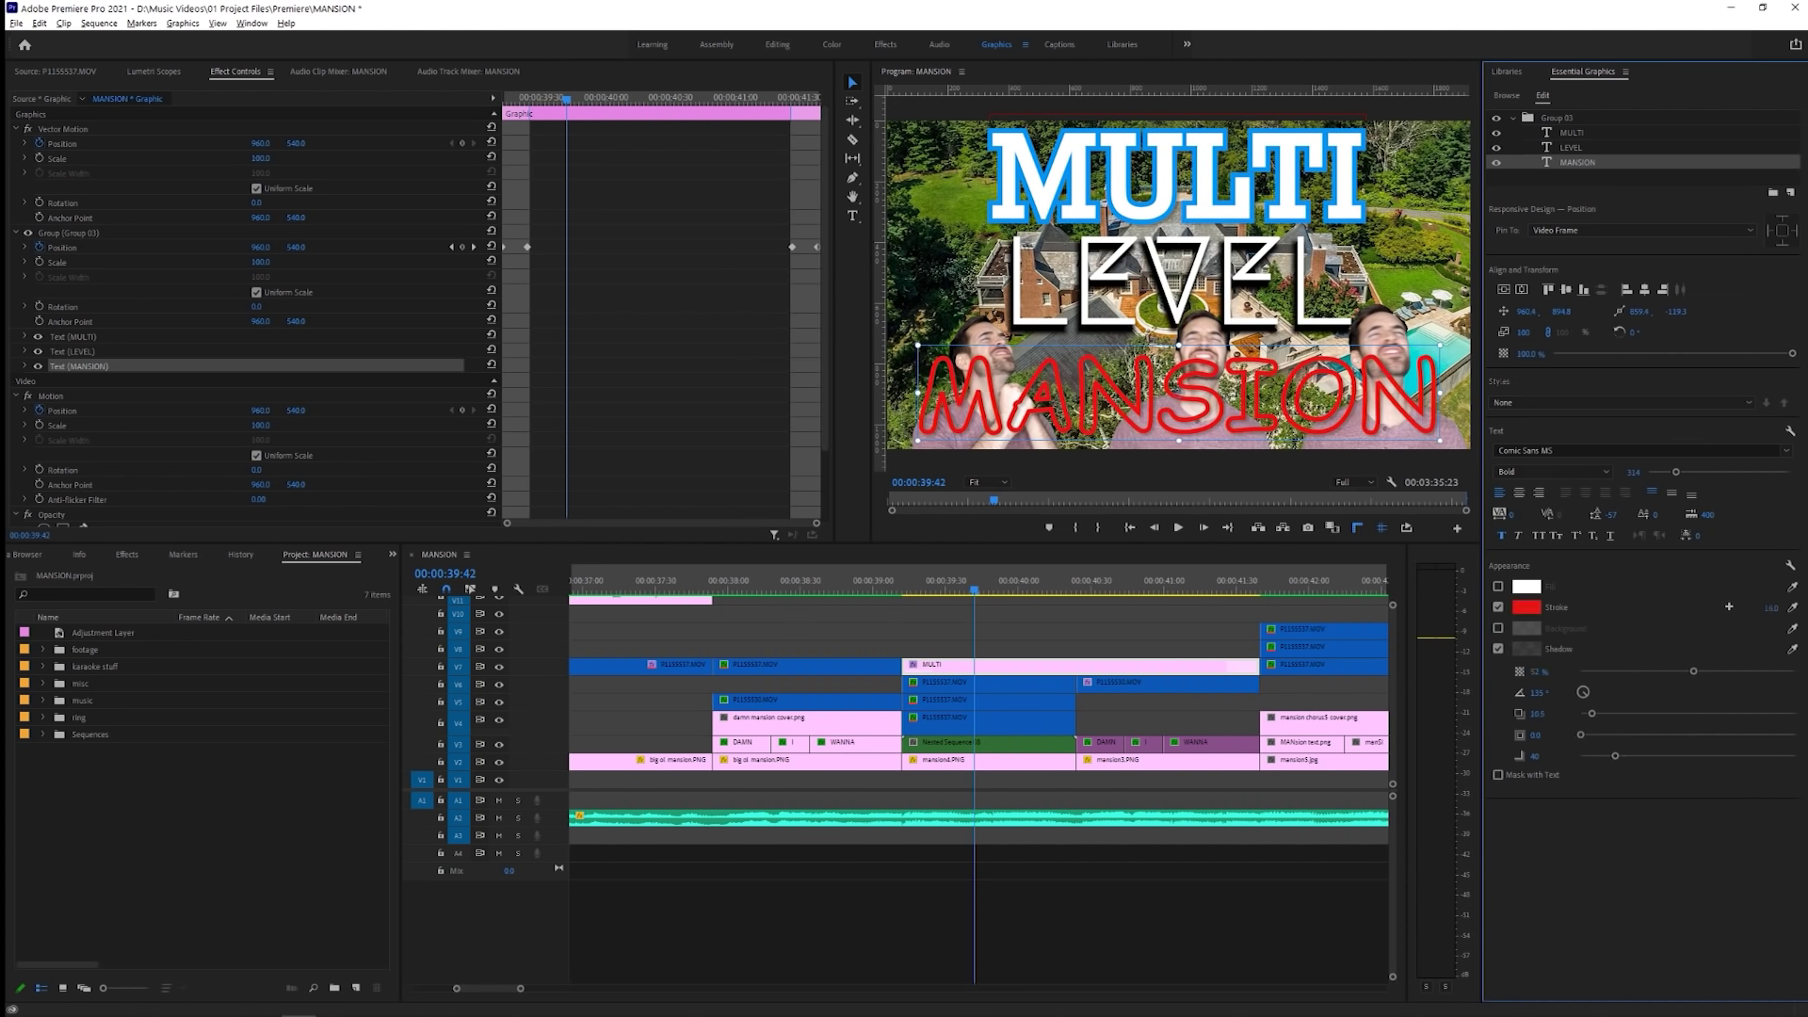
left_click_drag(1714, 693, 1740, 695)
Save the MULTI text's look as a new text style named "Multi".
left_click(1583, 133)
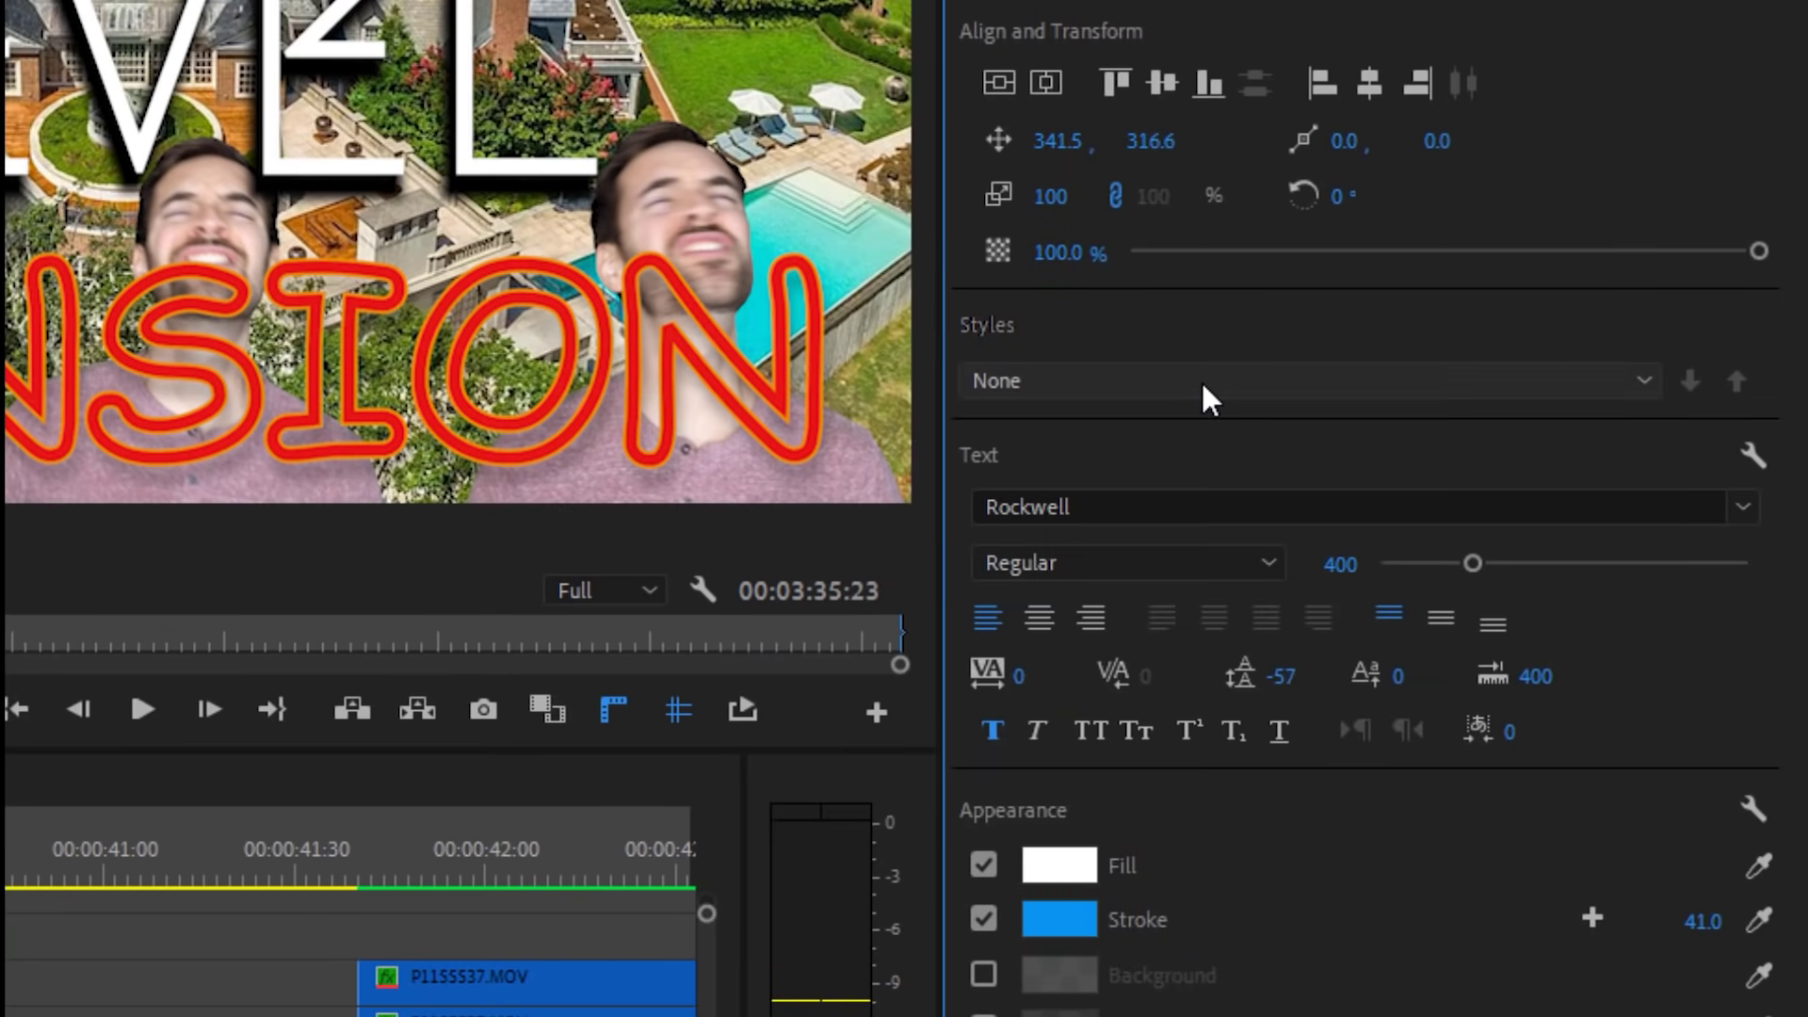
left_click(1582, 402)
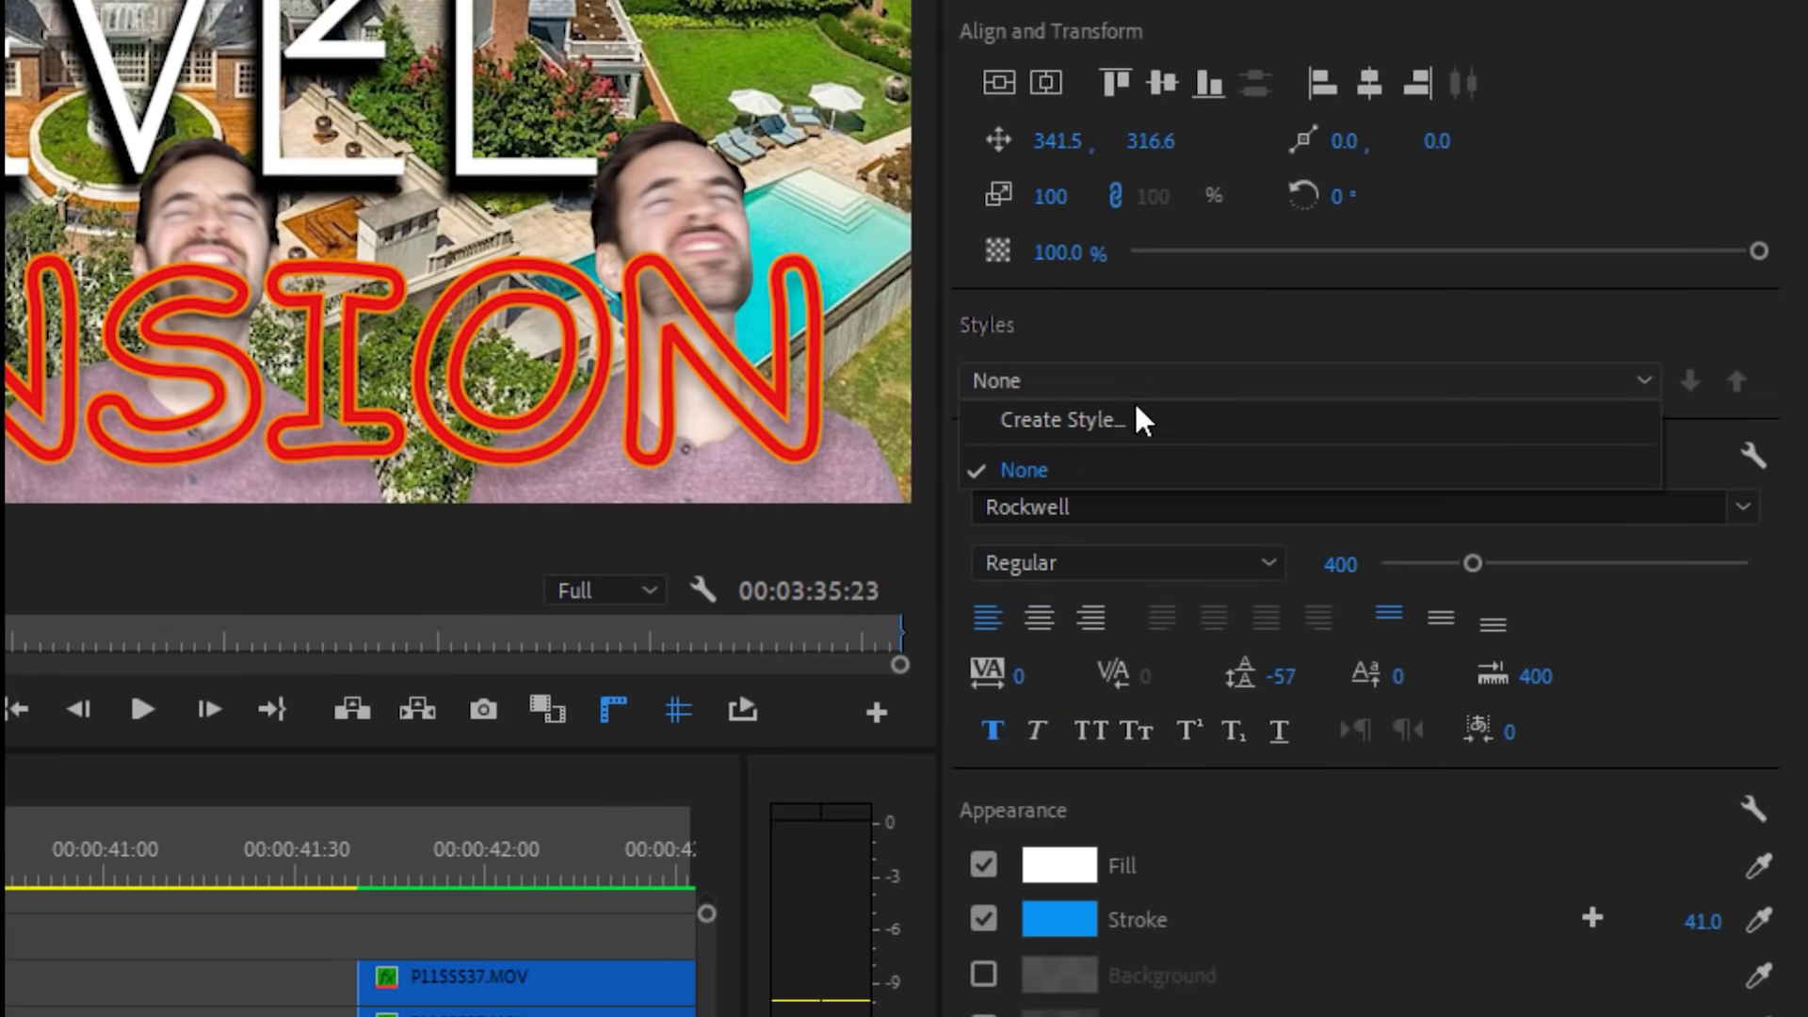
left_click(1115, 419)
type("Multi")
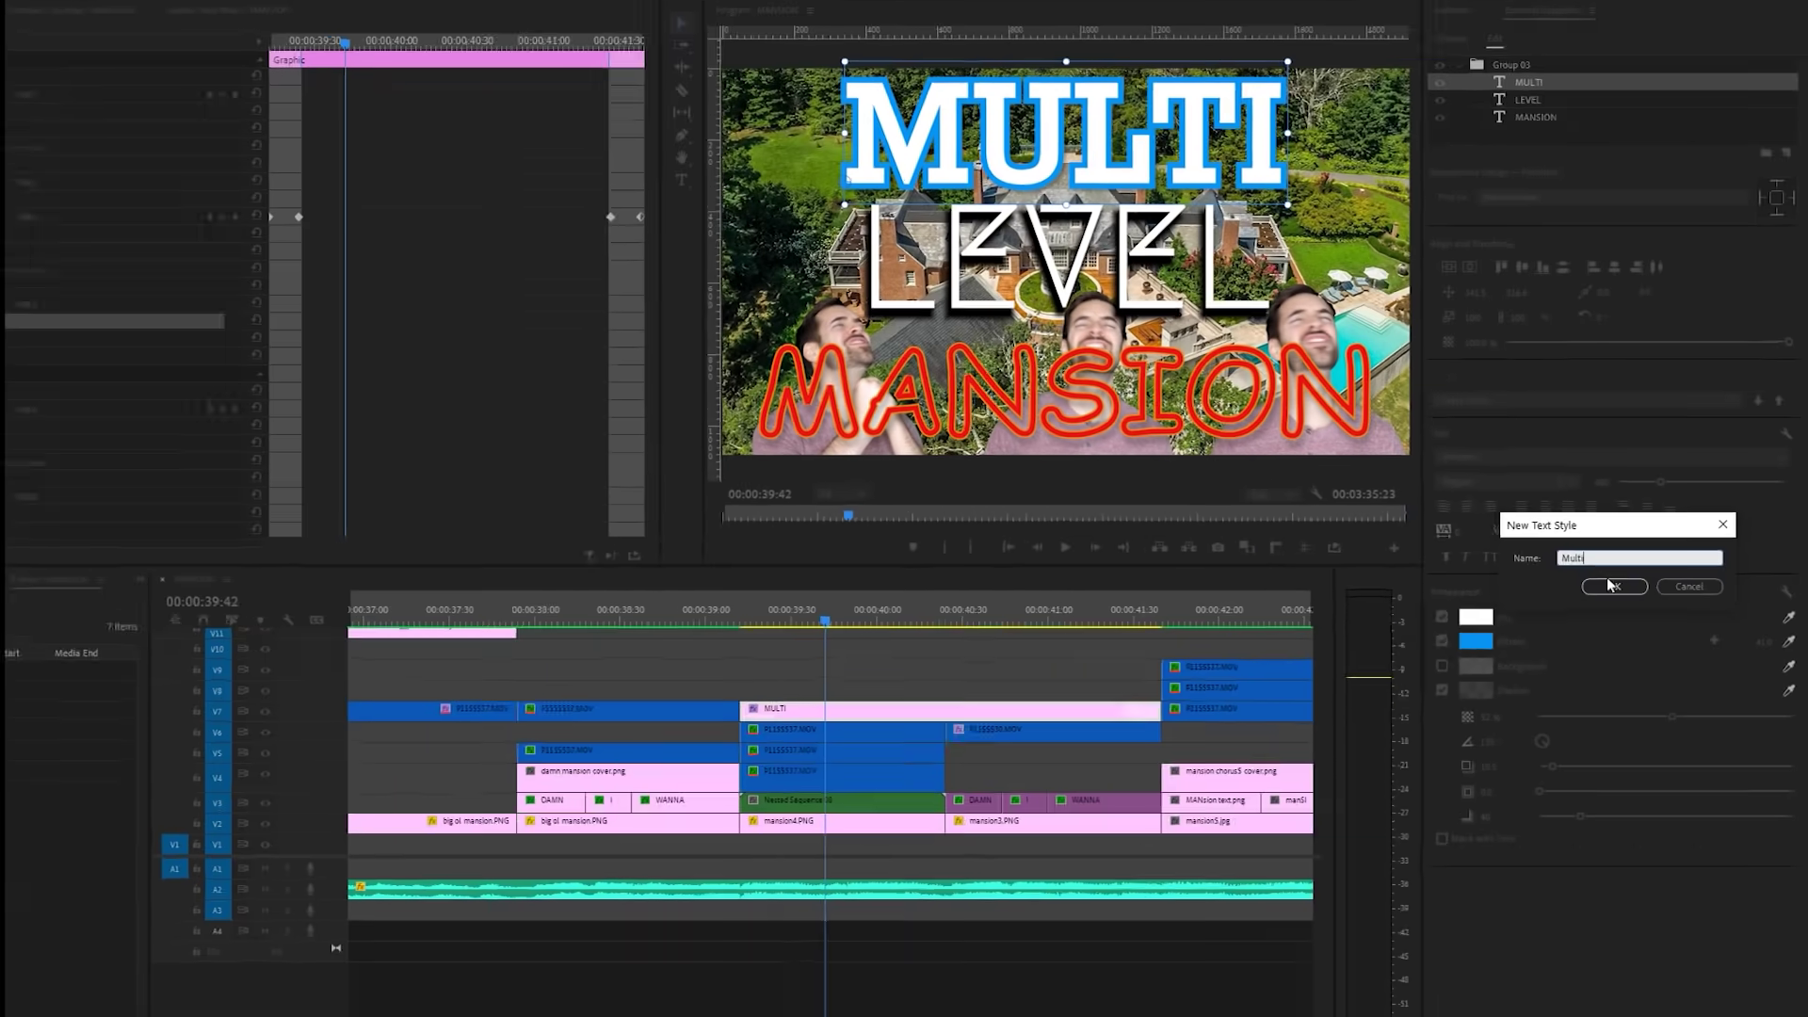
left_click(1369, 797)
Save the LEVEL and MANSION texts' looks as text styles named "Level" and "Mansion".
left_click(1570, 148)
type("Level")
left_click(1577, 163)
type("Mansion")
Try the saved styles on the three text layers, applying the Level style to the MANSION text.
left_click(1572, 133)
left_click(1519, 483)
left_click(1571, 148)
left_click(1582, 403)
left_click(1536, 467)
left_click(1572, 132)
left_click(1570, 147)
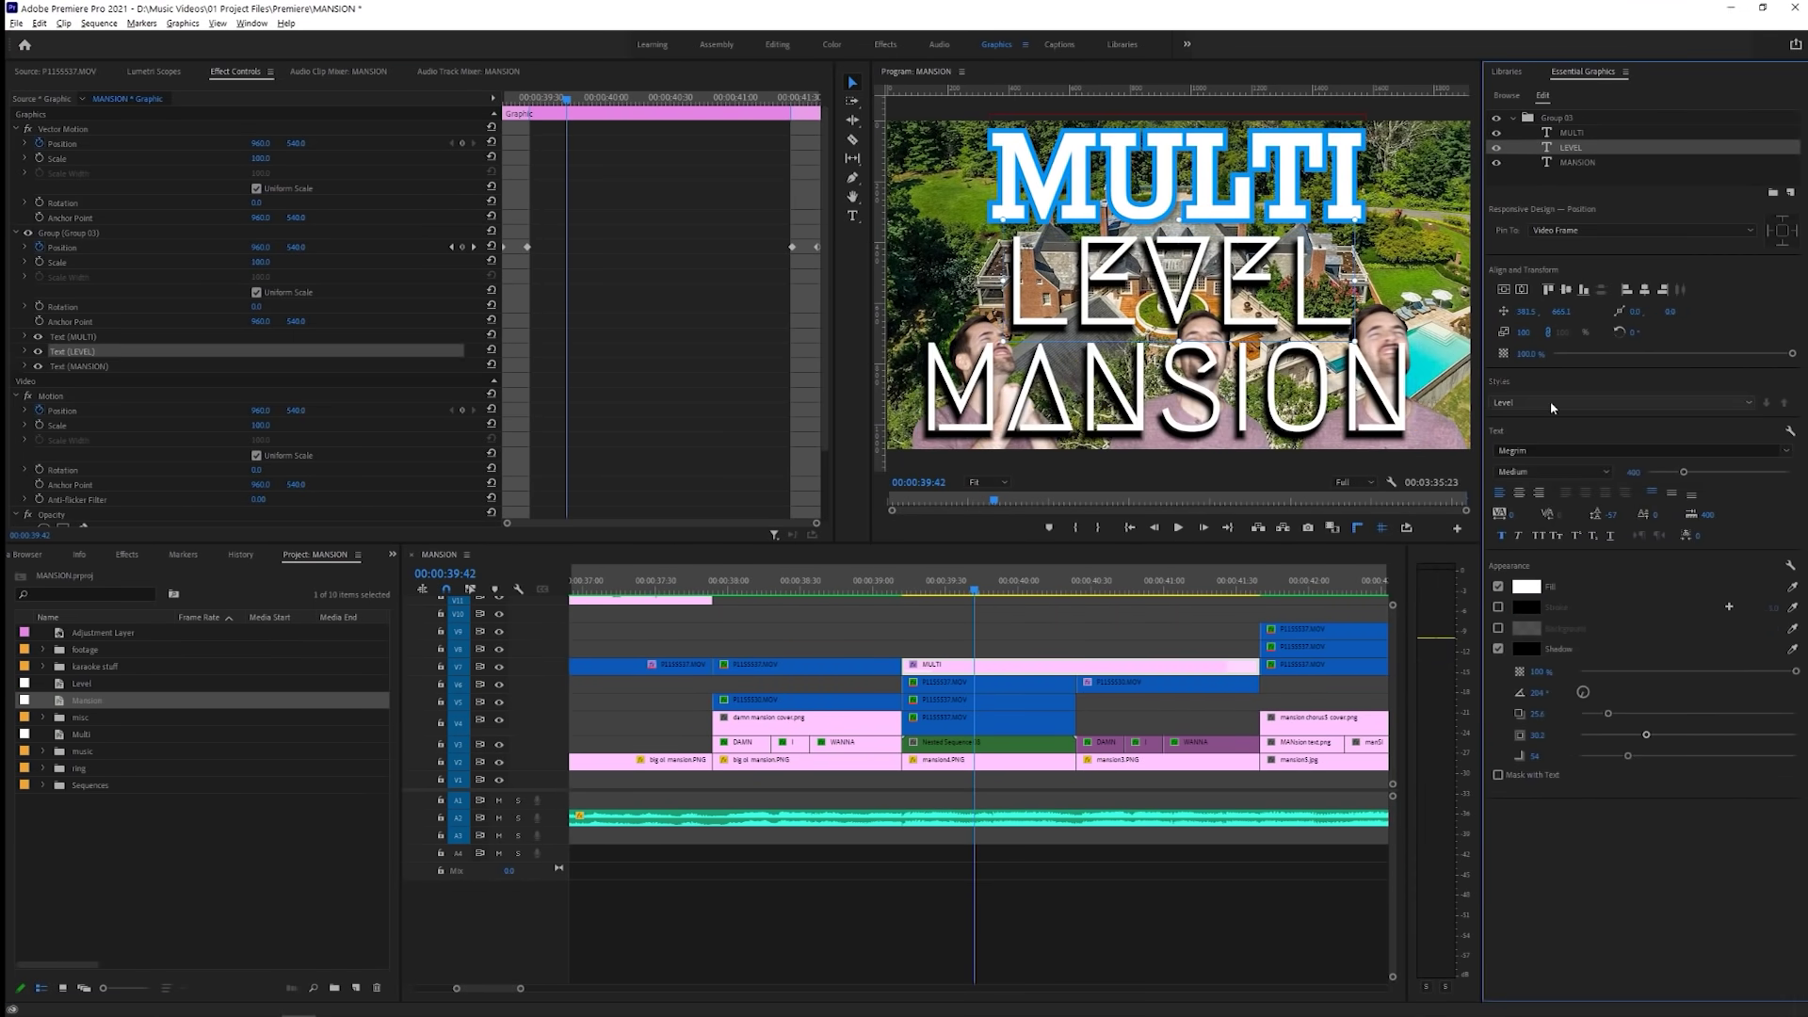
Apply the Multi style to the LEVEL text, then restyle the MANSION text, adjust its size and centre it.
left_click(1550, 402)
left_click(1577, 163)
left_click(1542, 452)
left_click_drag(1682, 472, 1679, 471)
left_click(1526, 290)
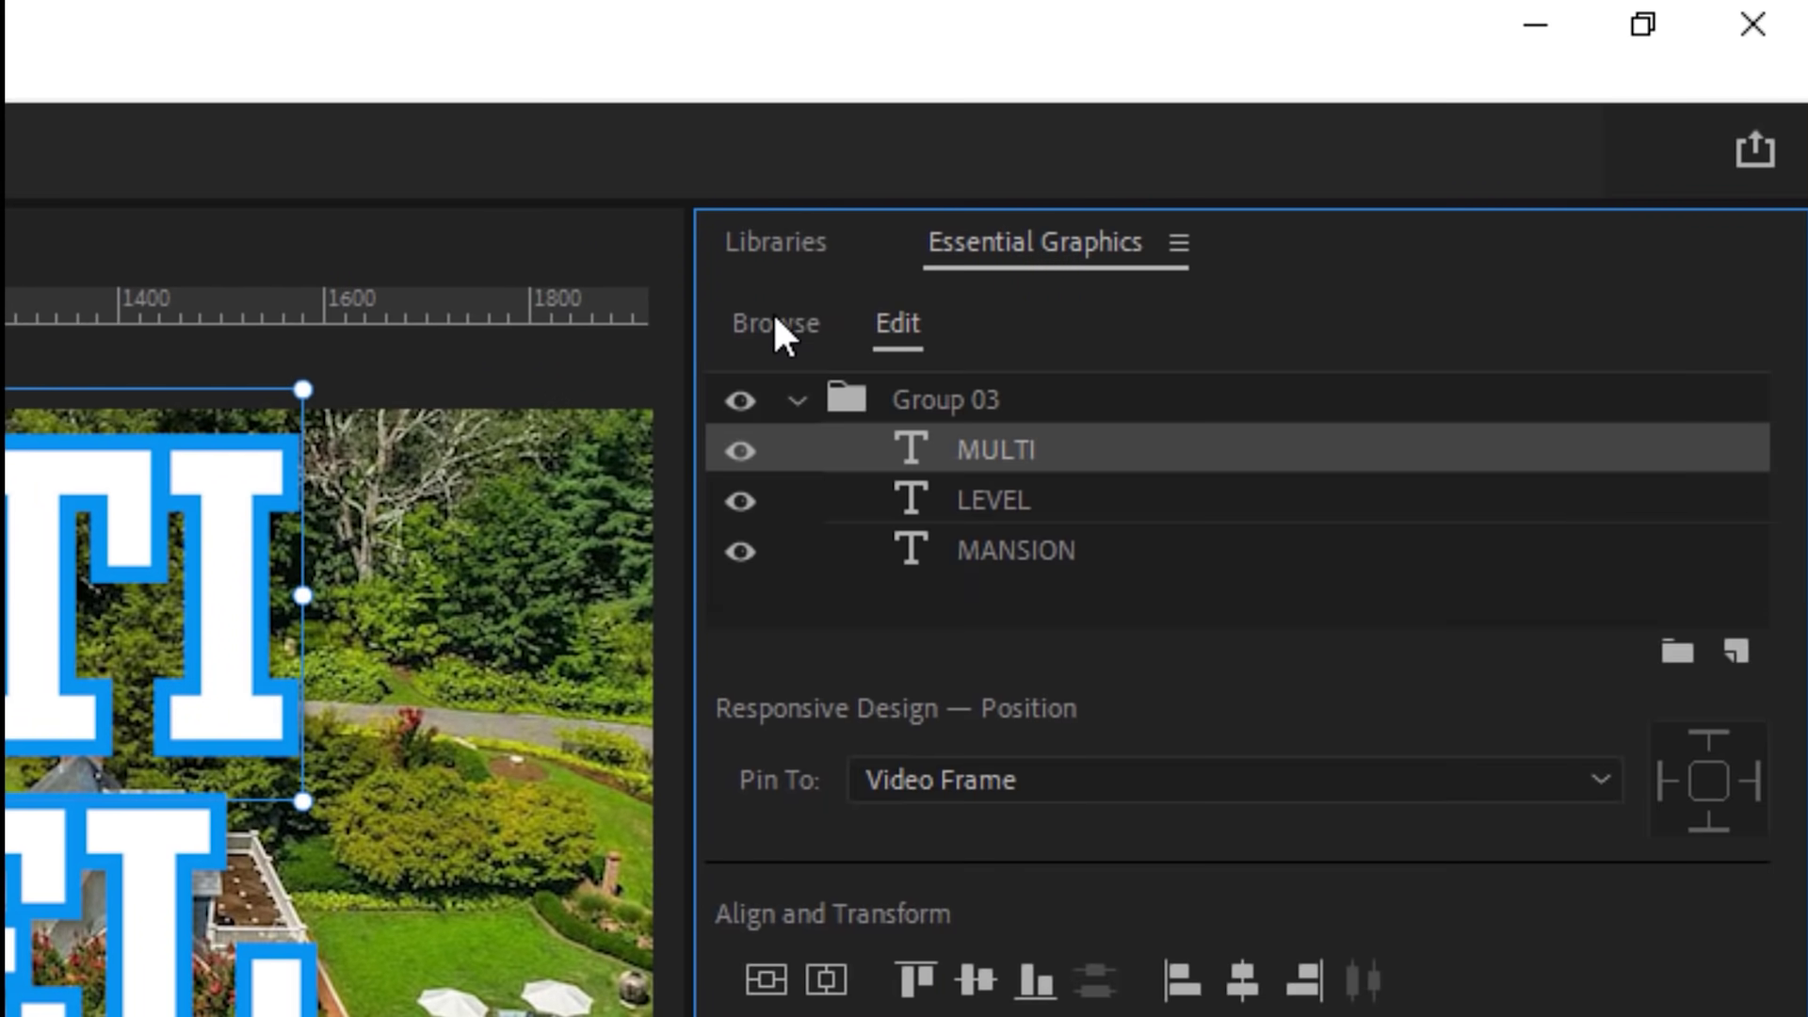
Search the free Adobe Stock templates for "Title" and place Modern Title With Border on a track above the MULTI clip.
left_click(1507, 97)
left_click(1262, 428)
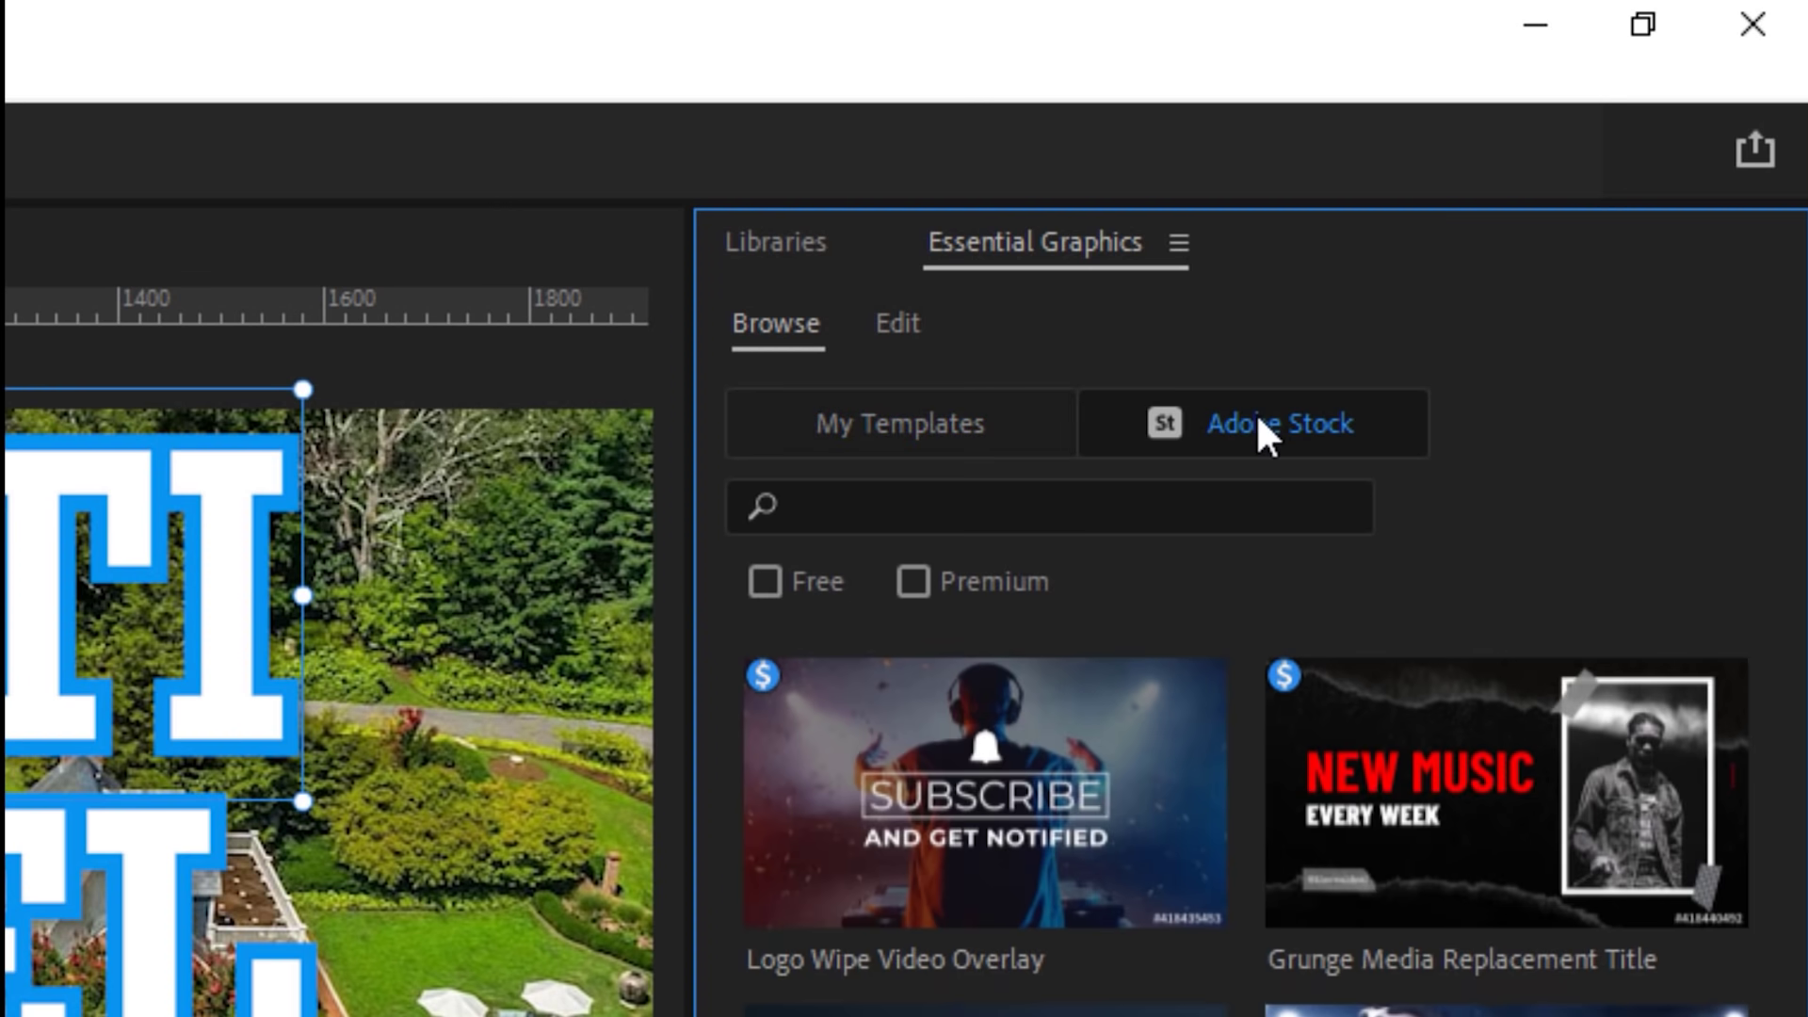
left_click(765, 581)
left_click(919, 504)
type("Title")
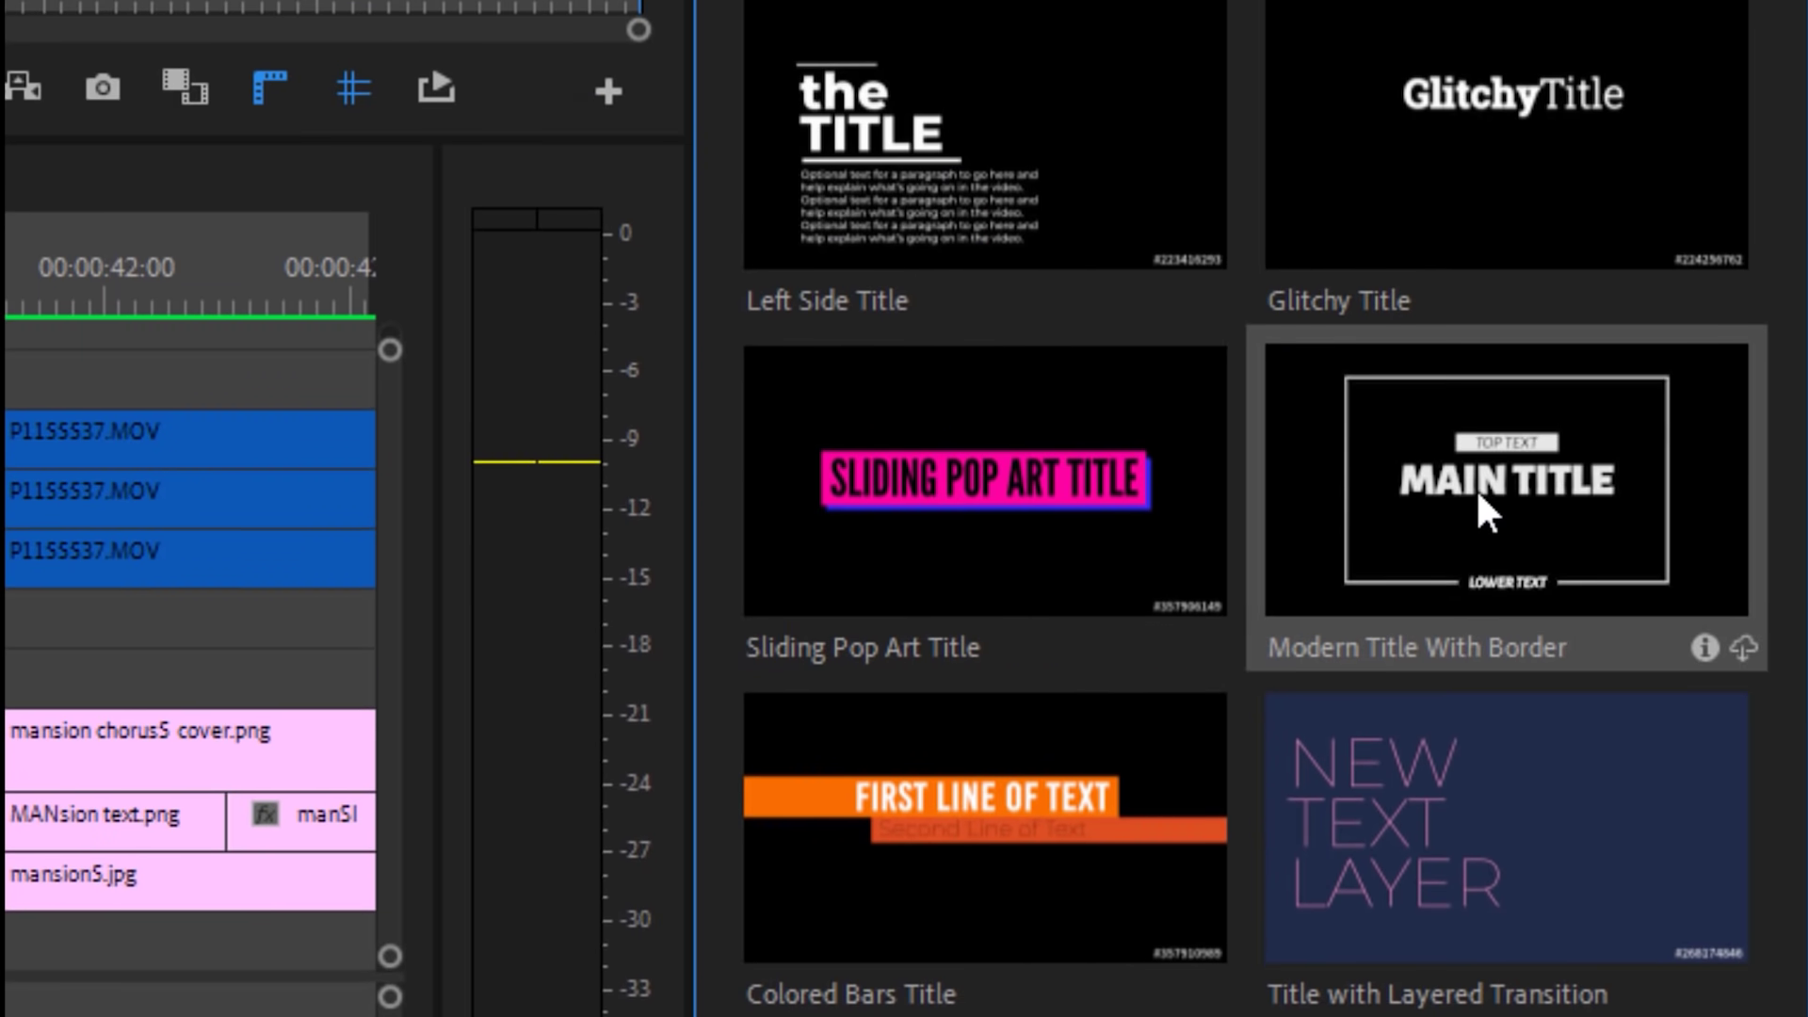
left_click_drag(1478, 495, 856, 623)
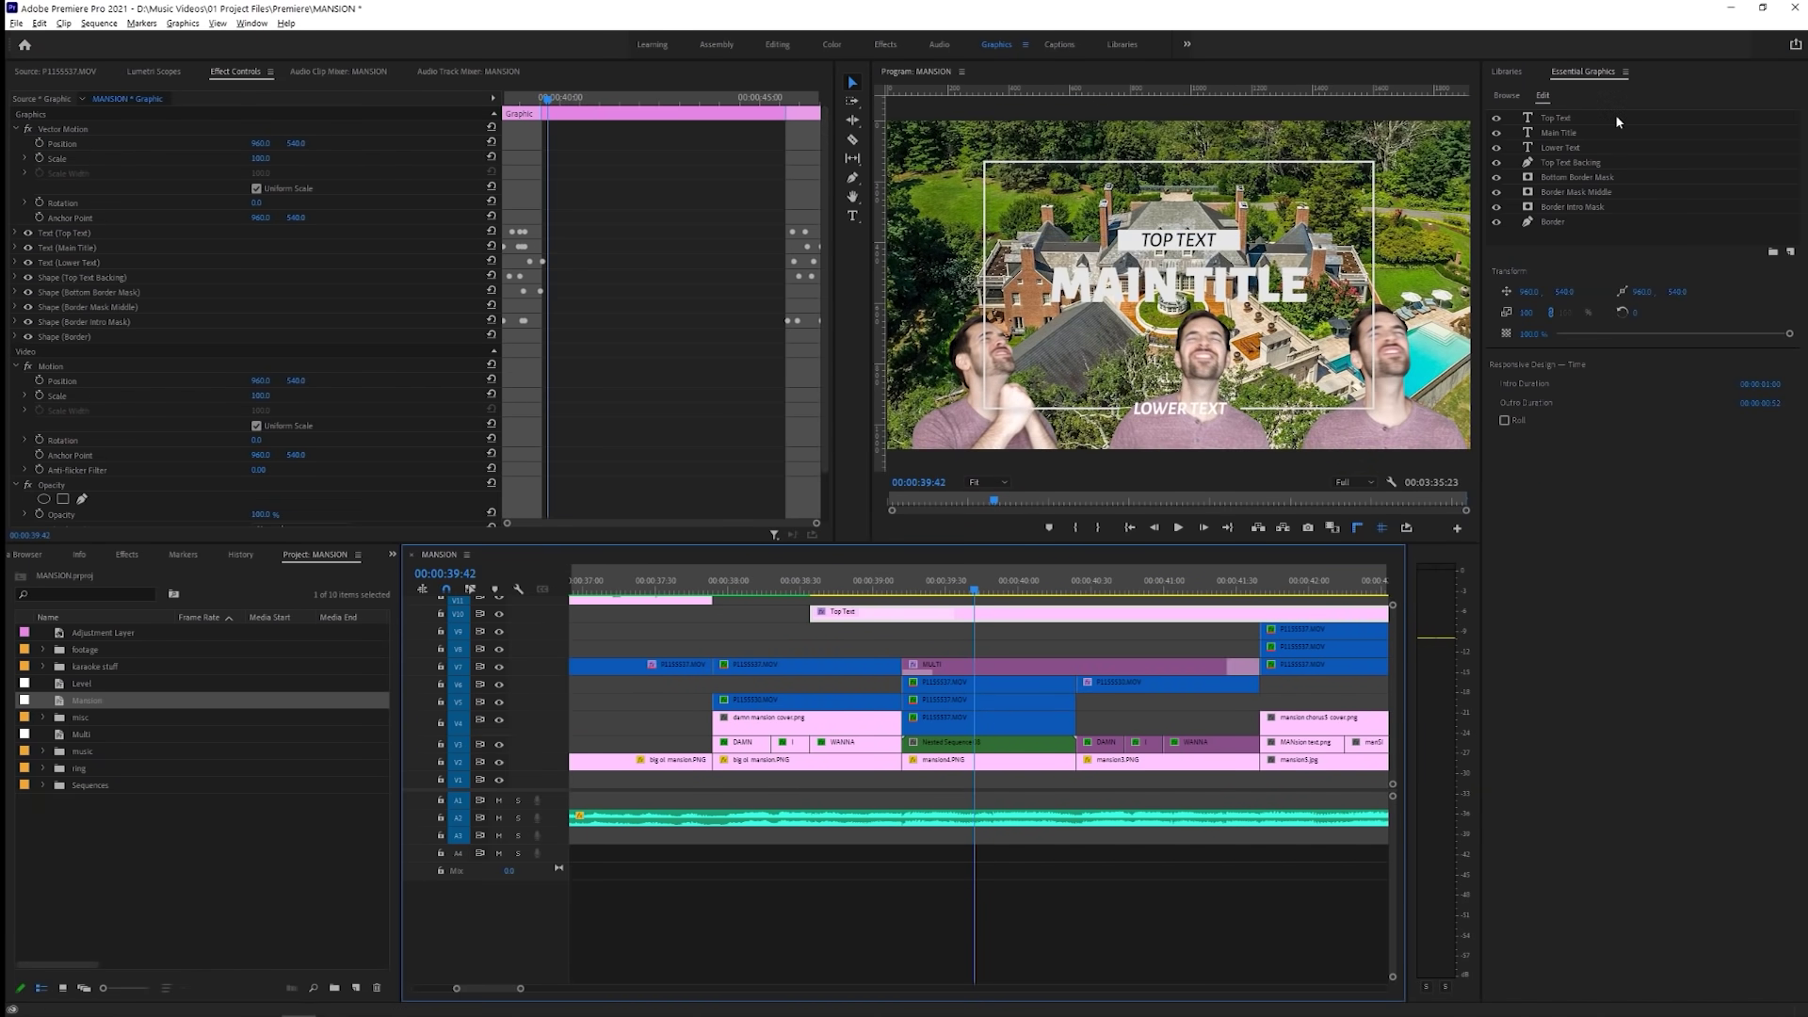
Replace the template's top, main and lower texts with "Change Your Text", "CUSTOMIZE" and "EVERYTHING", and play the result.
left_click(1567, 115)
type("Change")
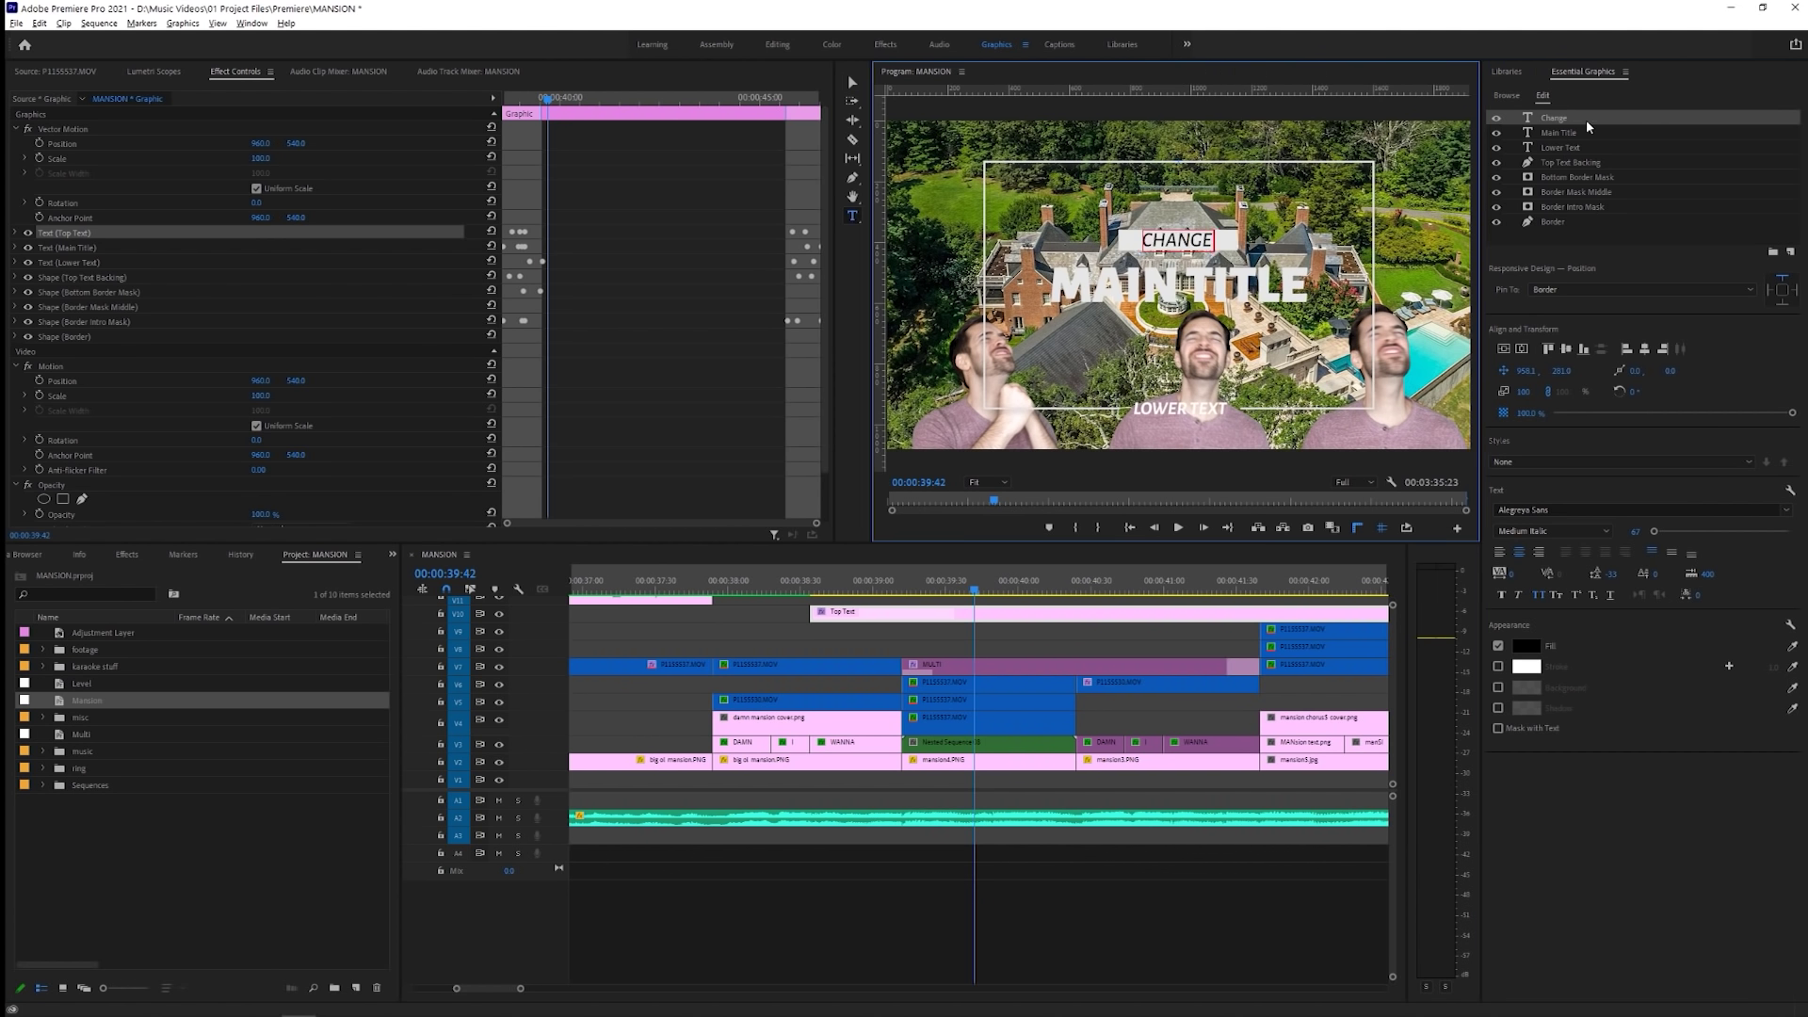
type(" Your Text")
left_click(1575, 131)
double_click(1564, 134)
type("CUSTOMIZE")
left_click(1562, 151)
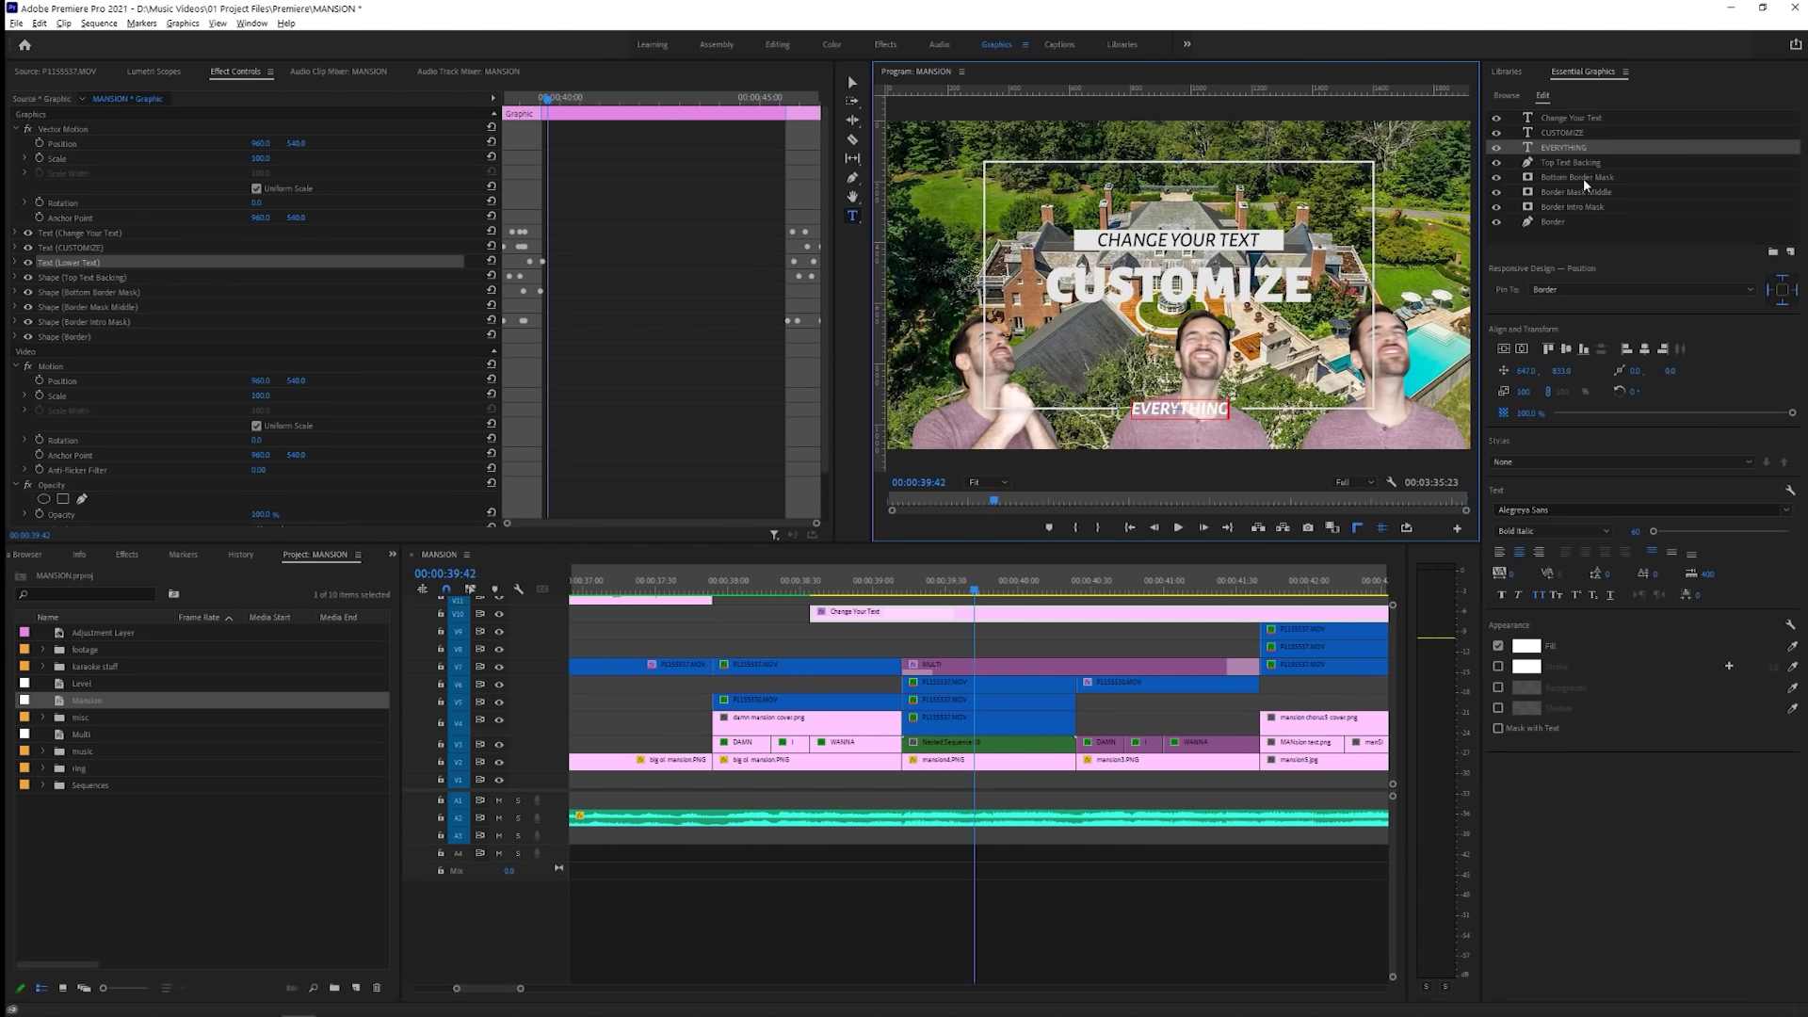
key("space")
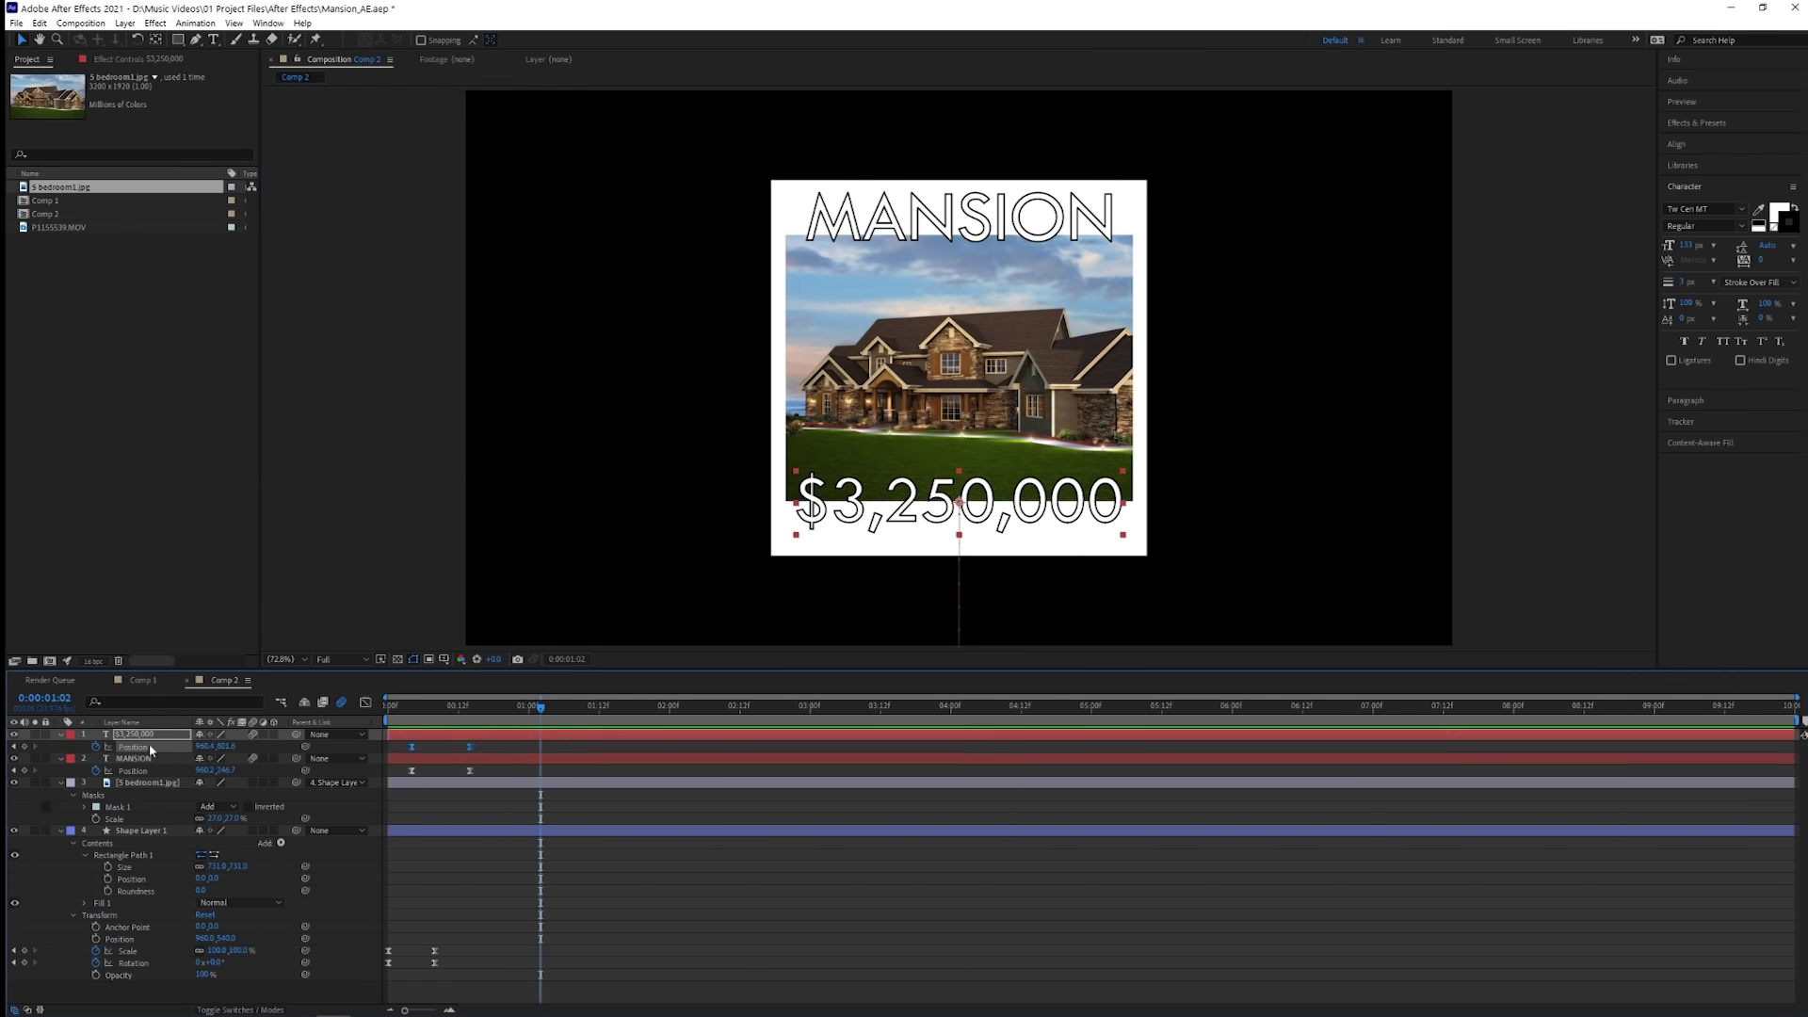
In After Effects, create protected regions from the work area over Comp 2's first 15 frames and its closing keyframes.
key("shift+F3")
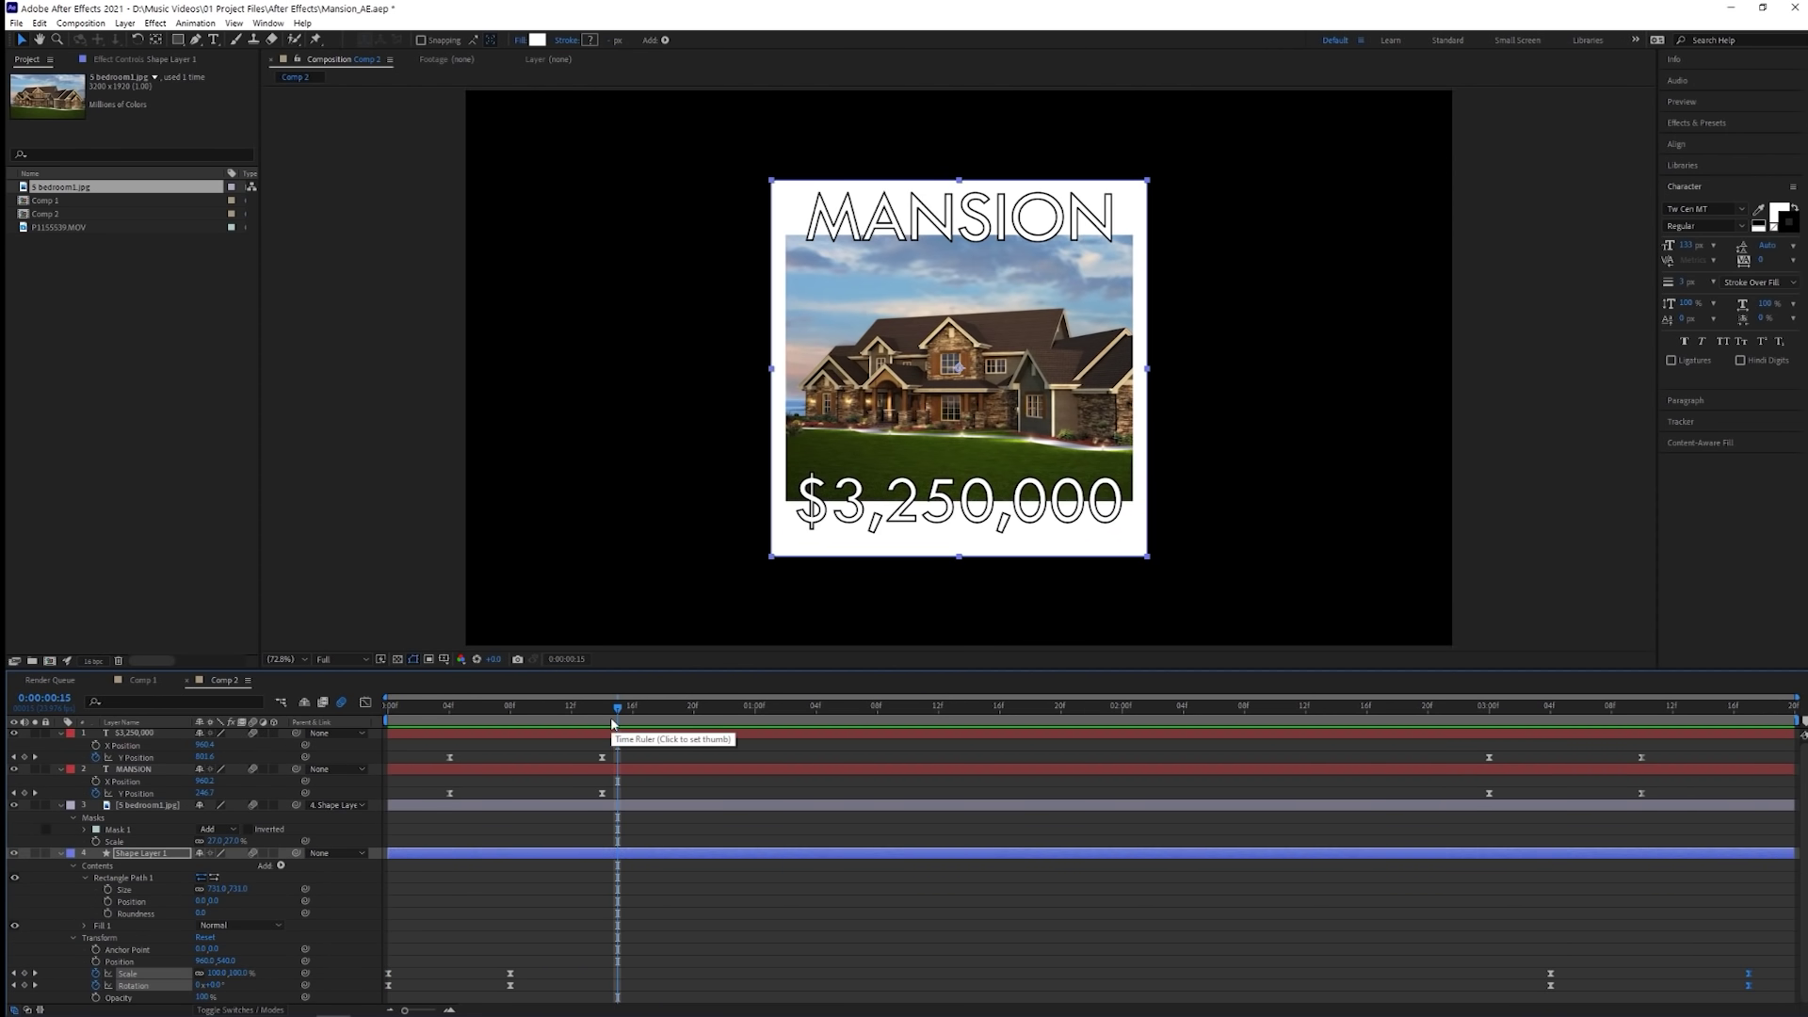
key("n")
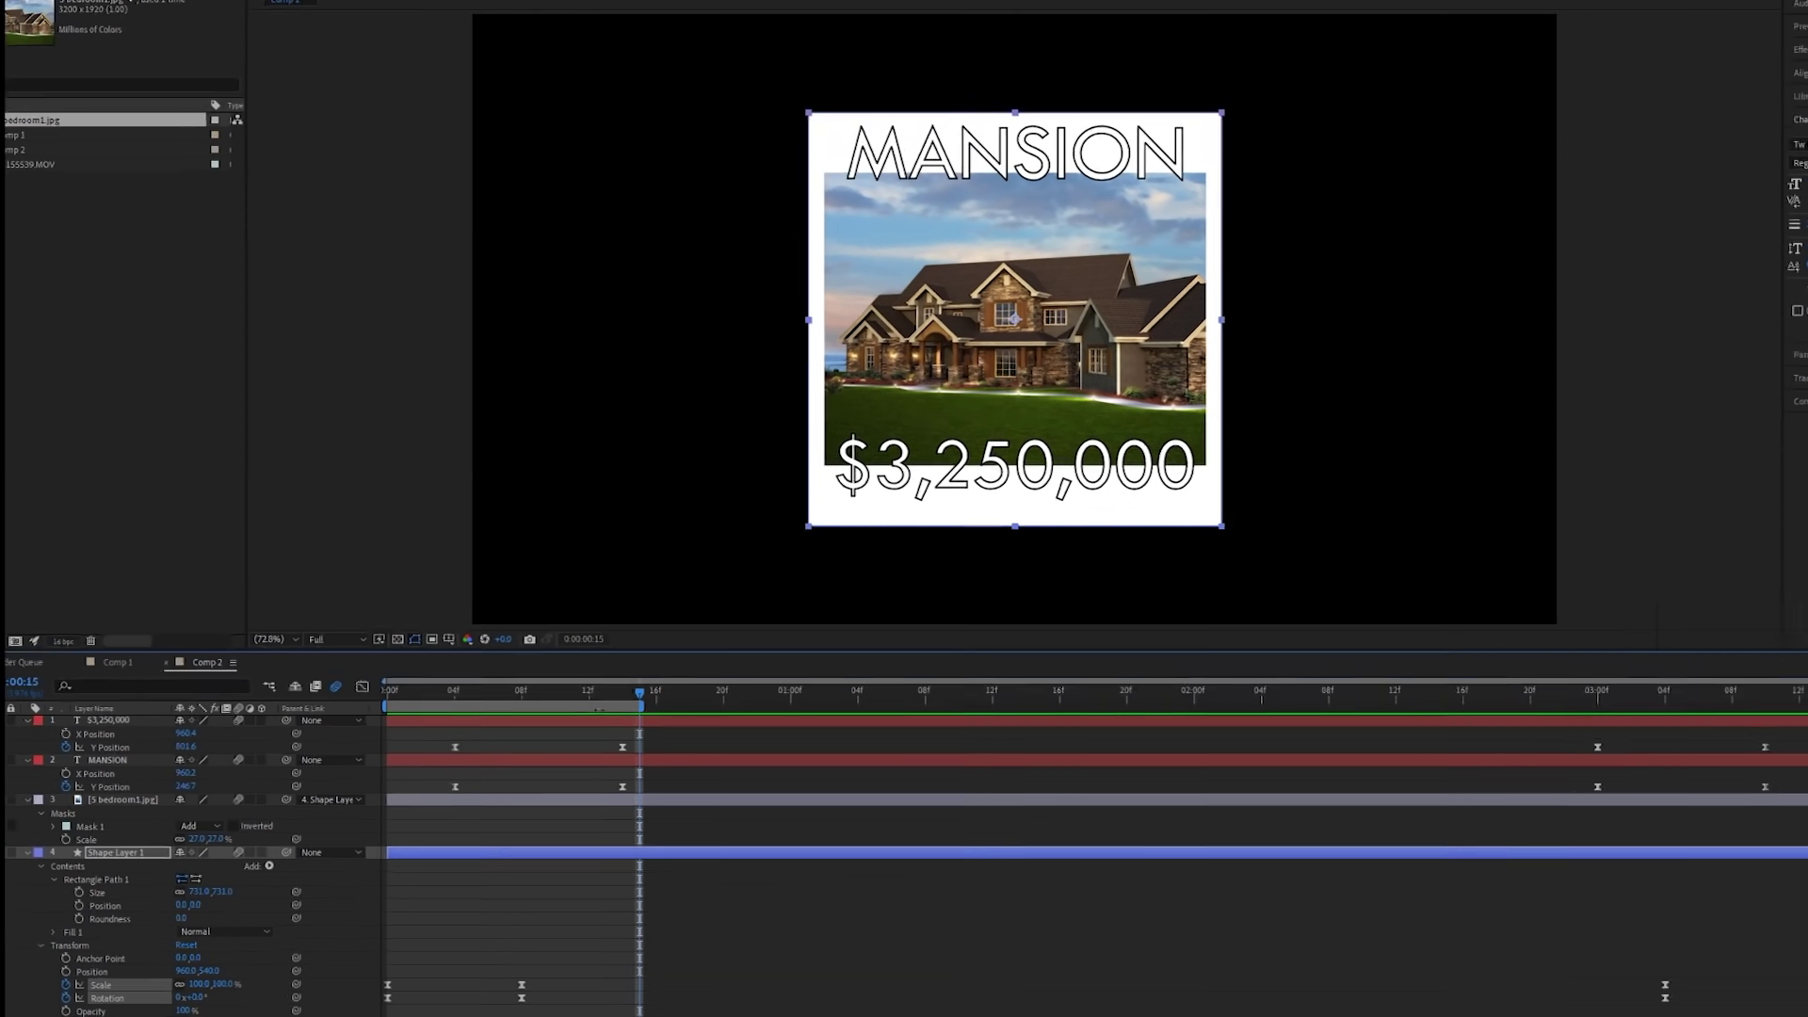
right_click(576, 720)
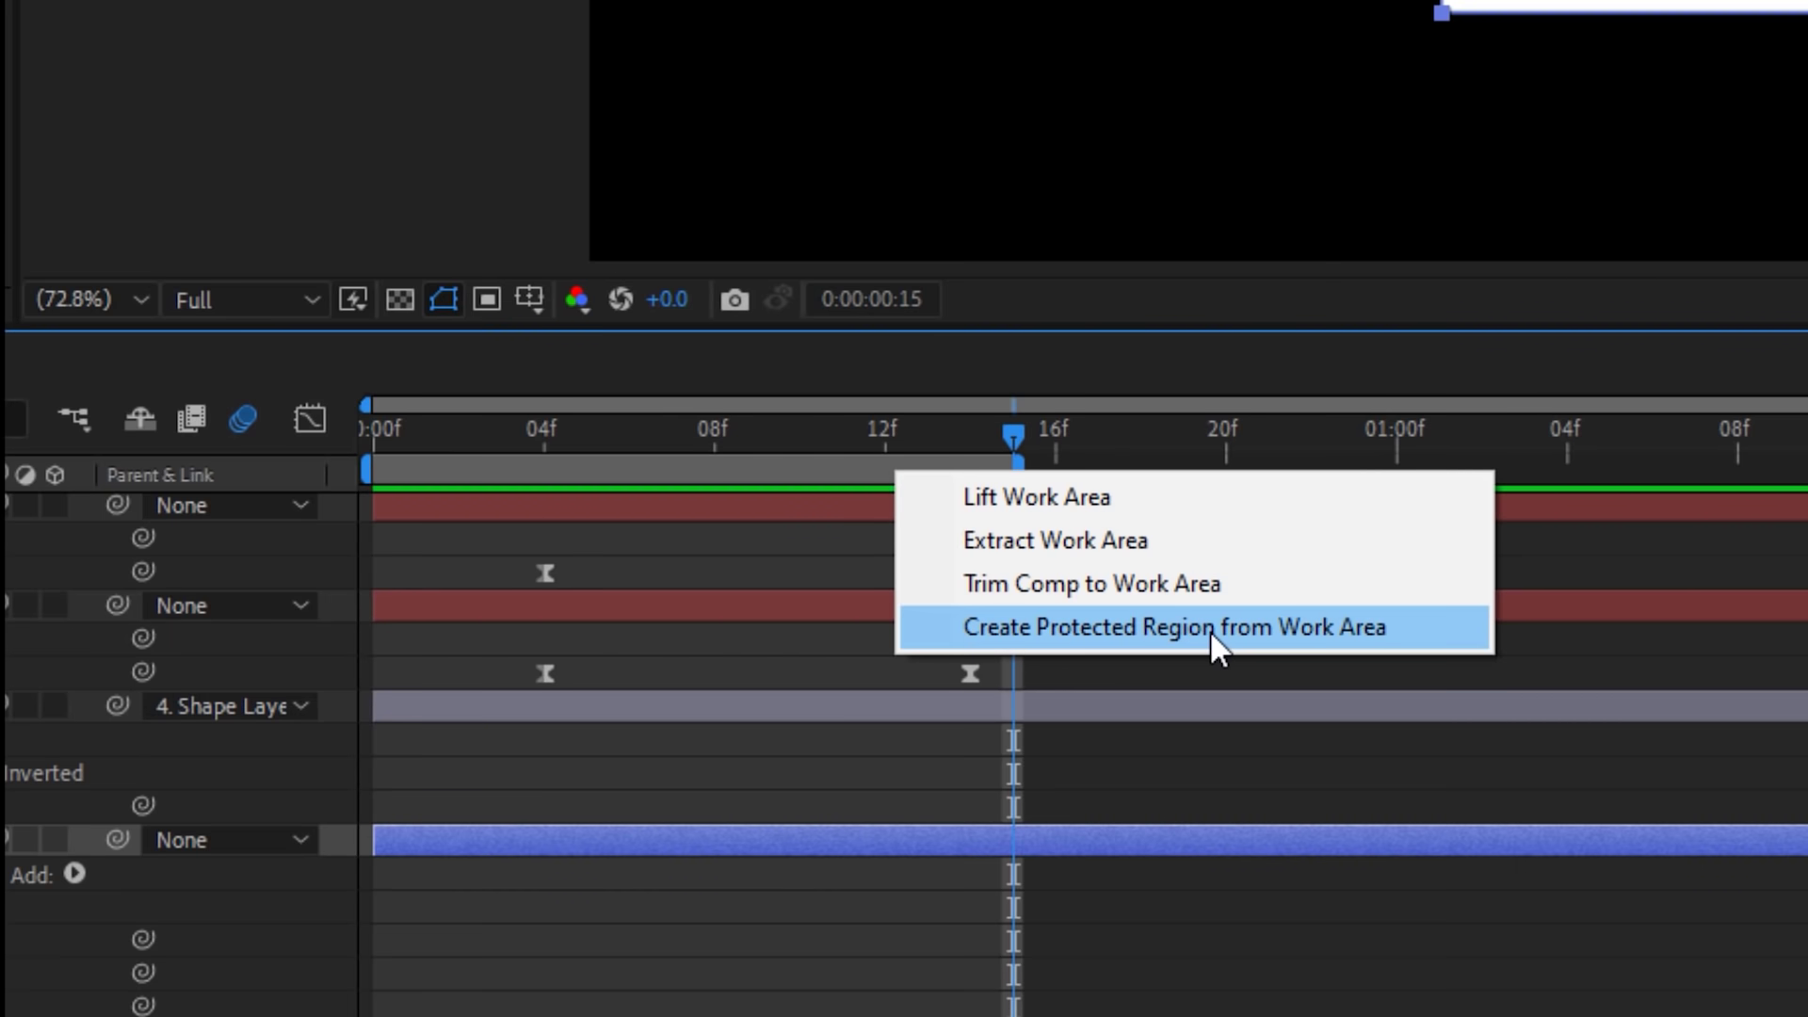
left_click(1211, 629)
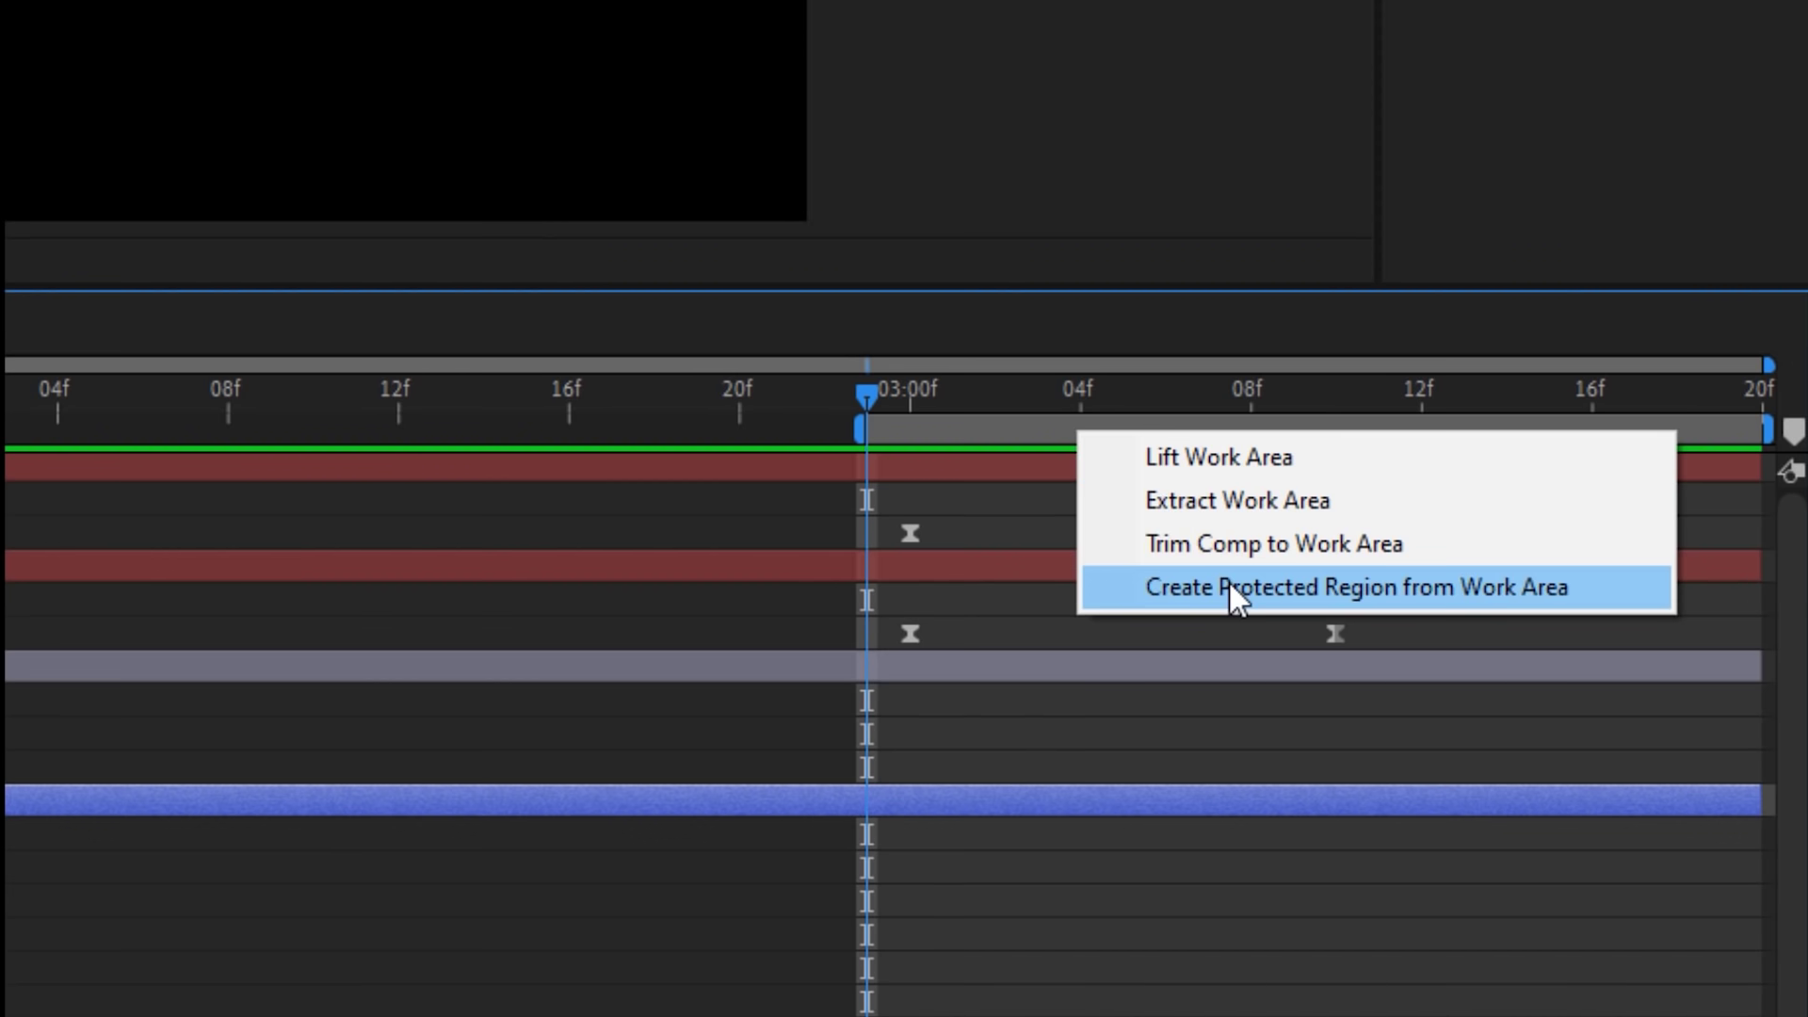
left_click(1228, 582)
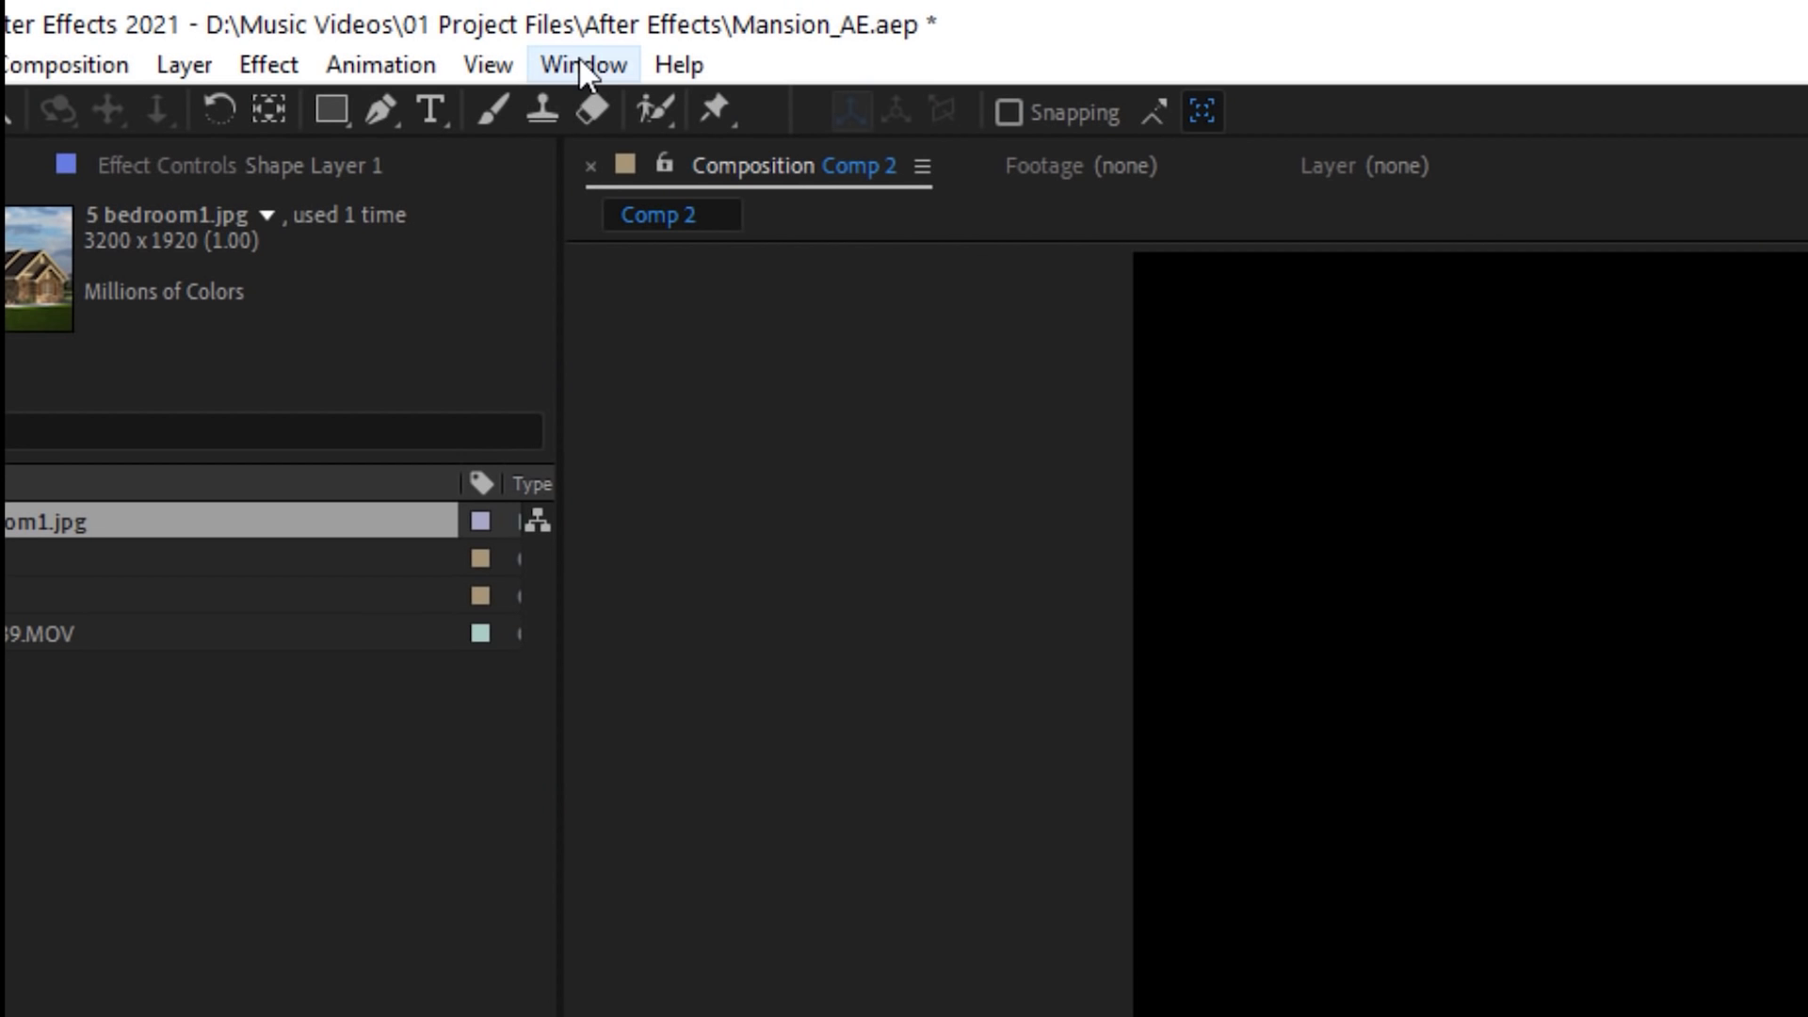
Show the Essential Graphics controls and name the template "Mansion Graphic" with Comp 2 as its primary composition.
left_click(582, 63)
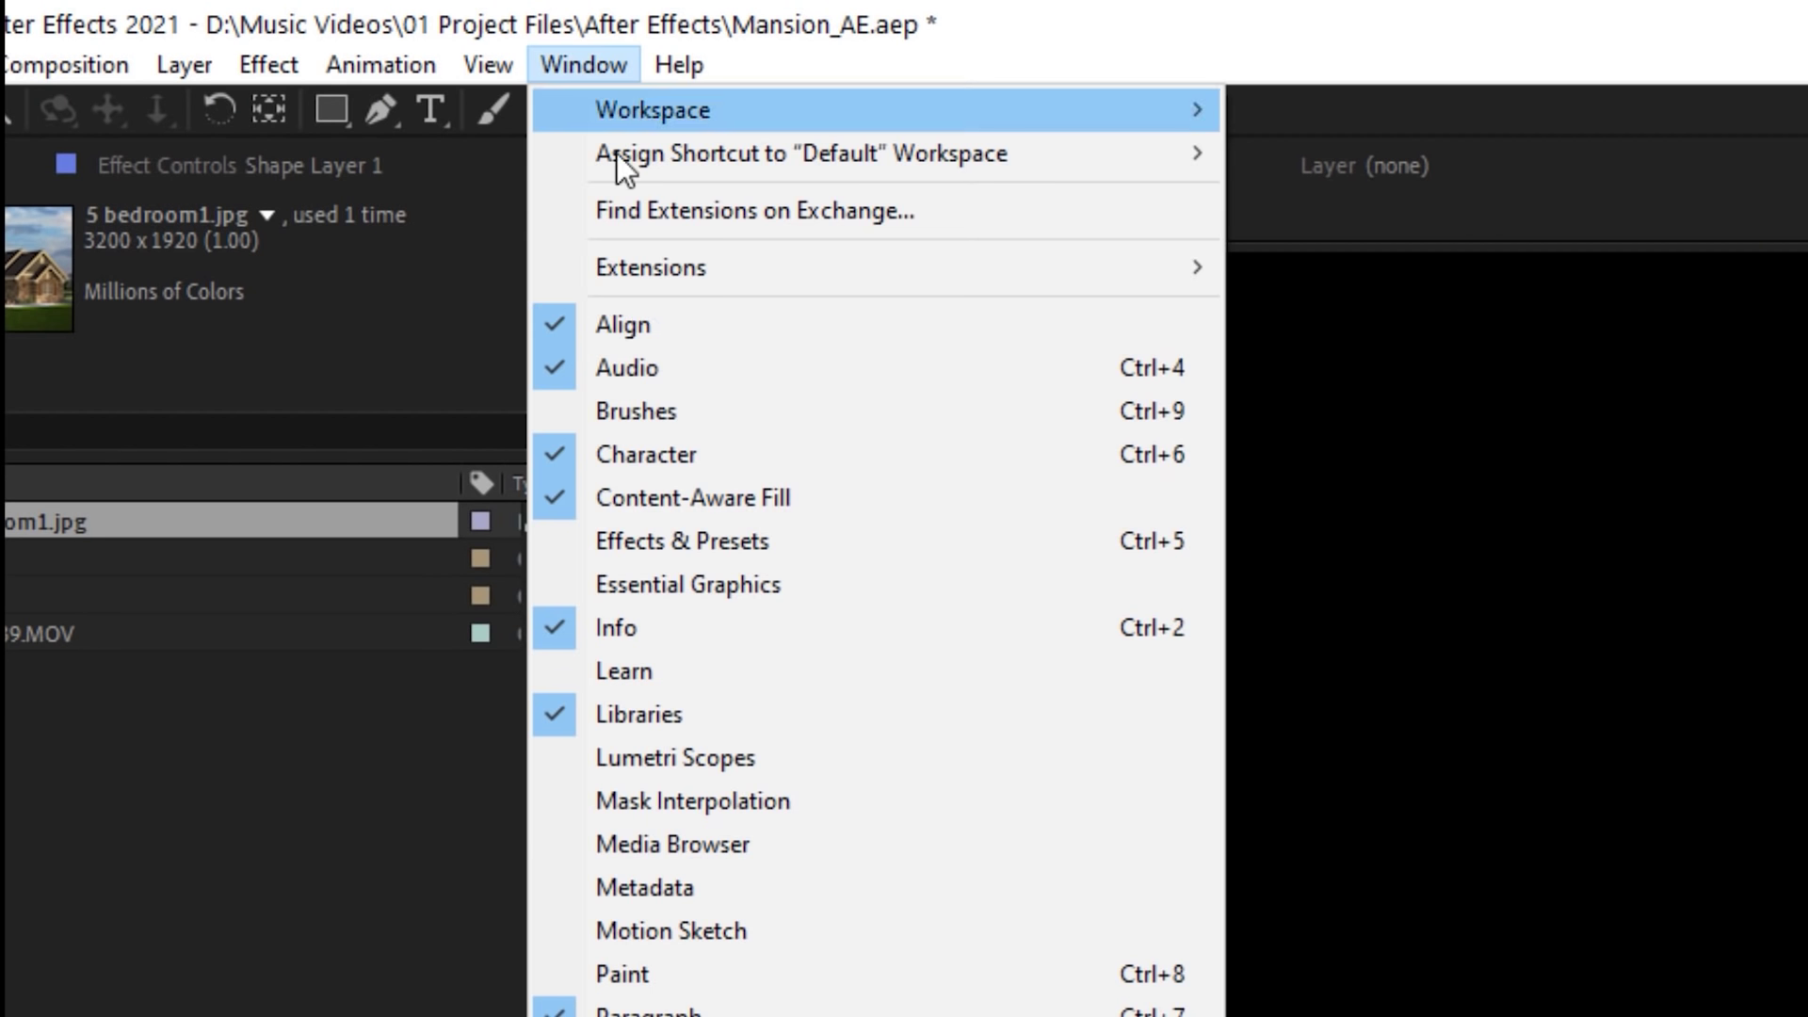
left_click(804, 587)
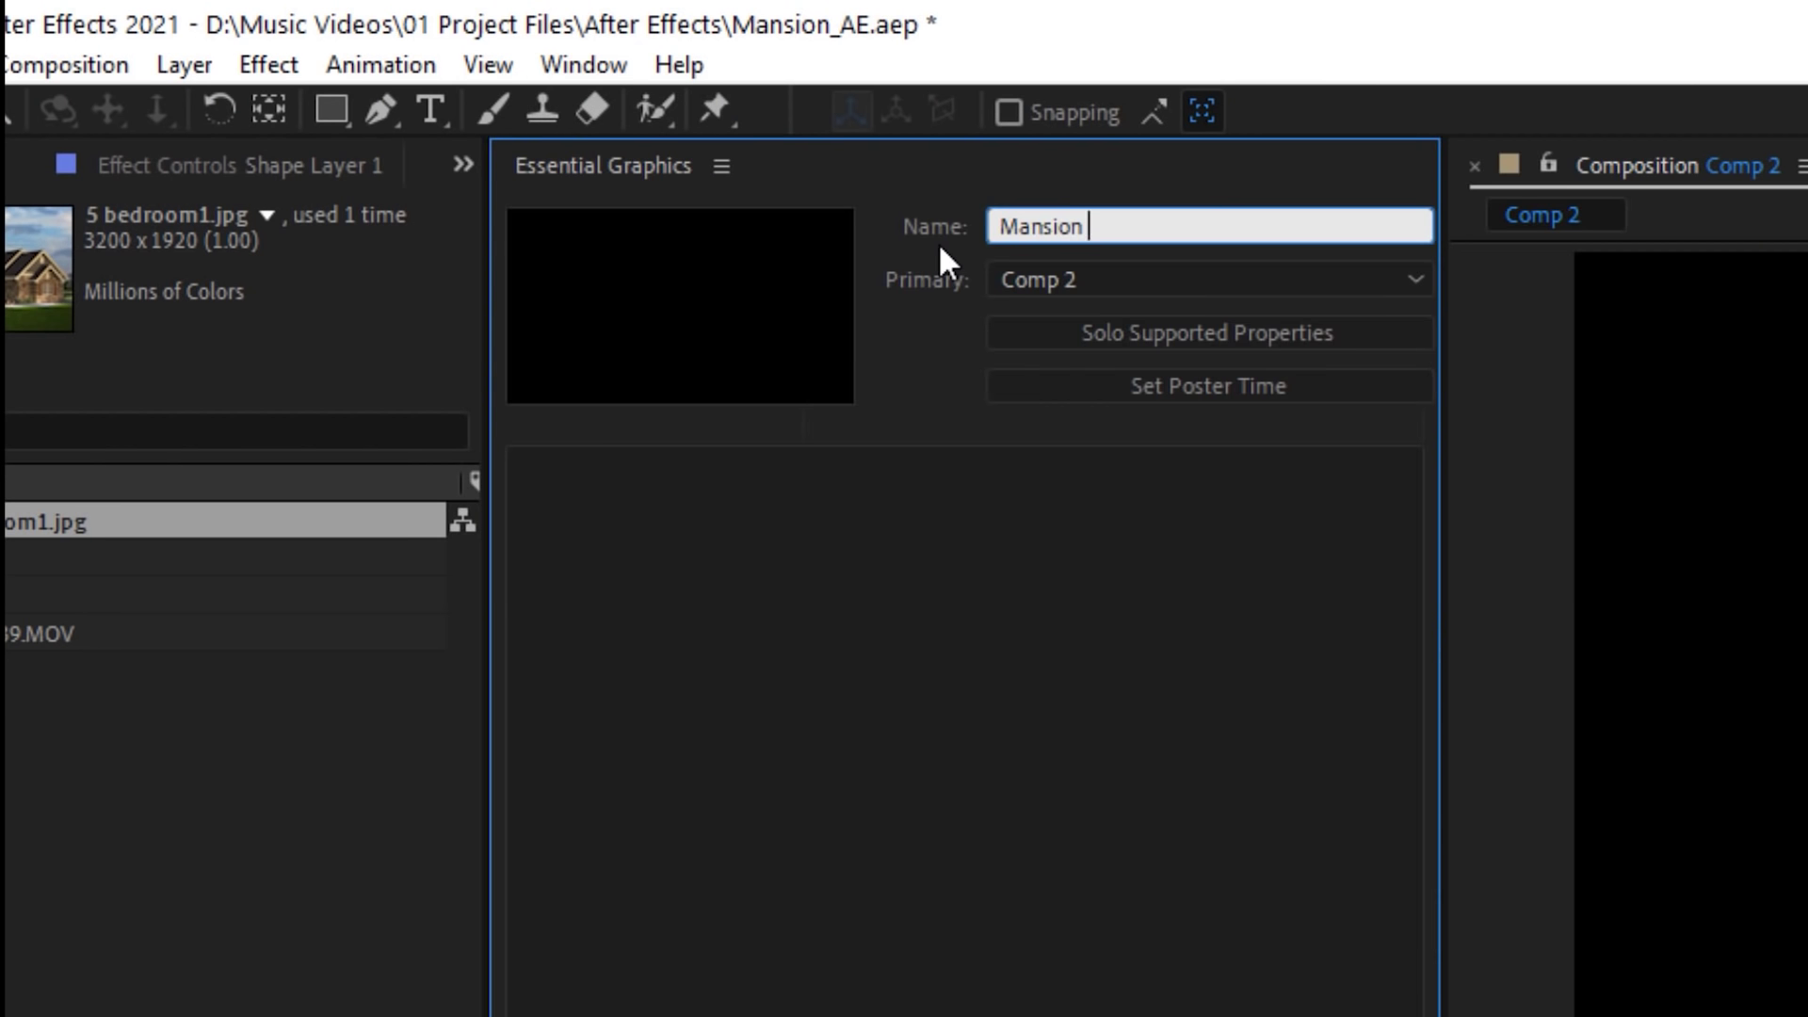
type("Graphic")
left_click(1216, 331)
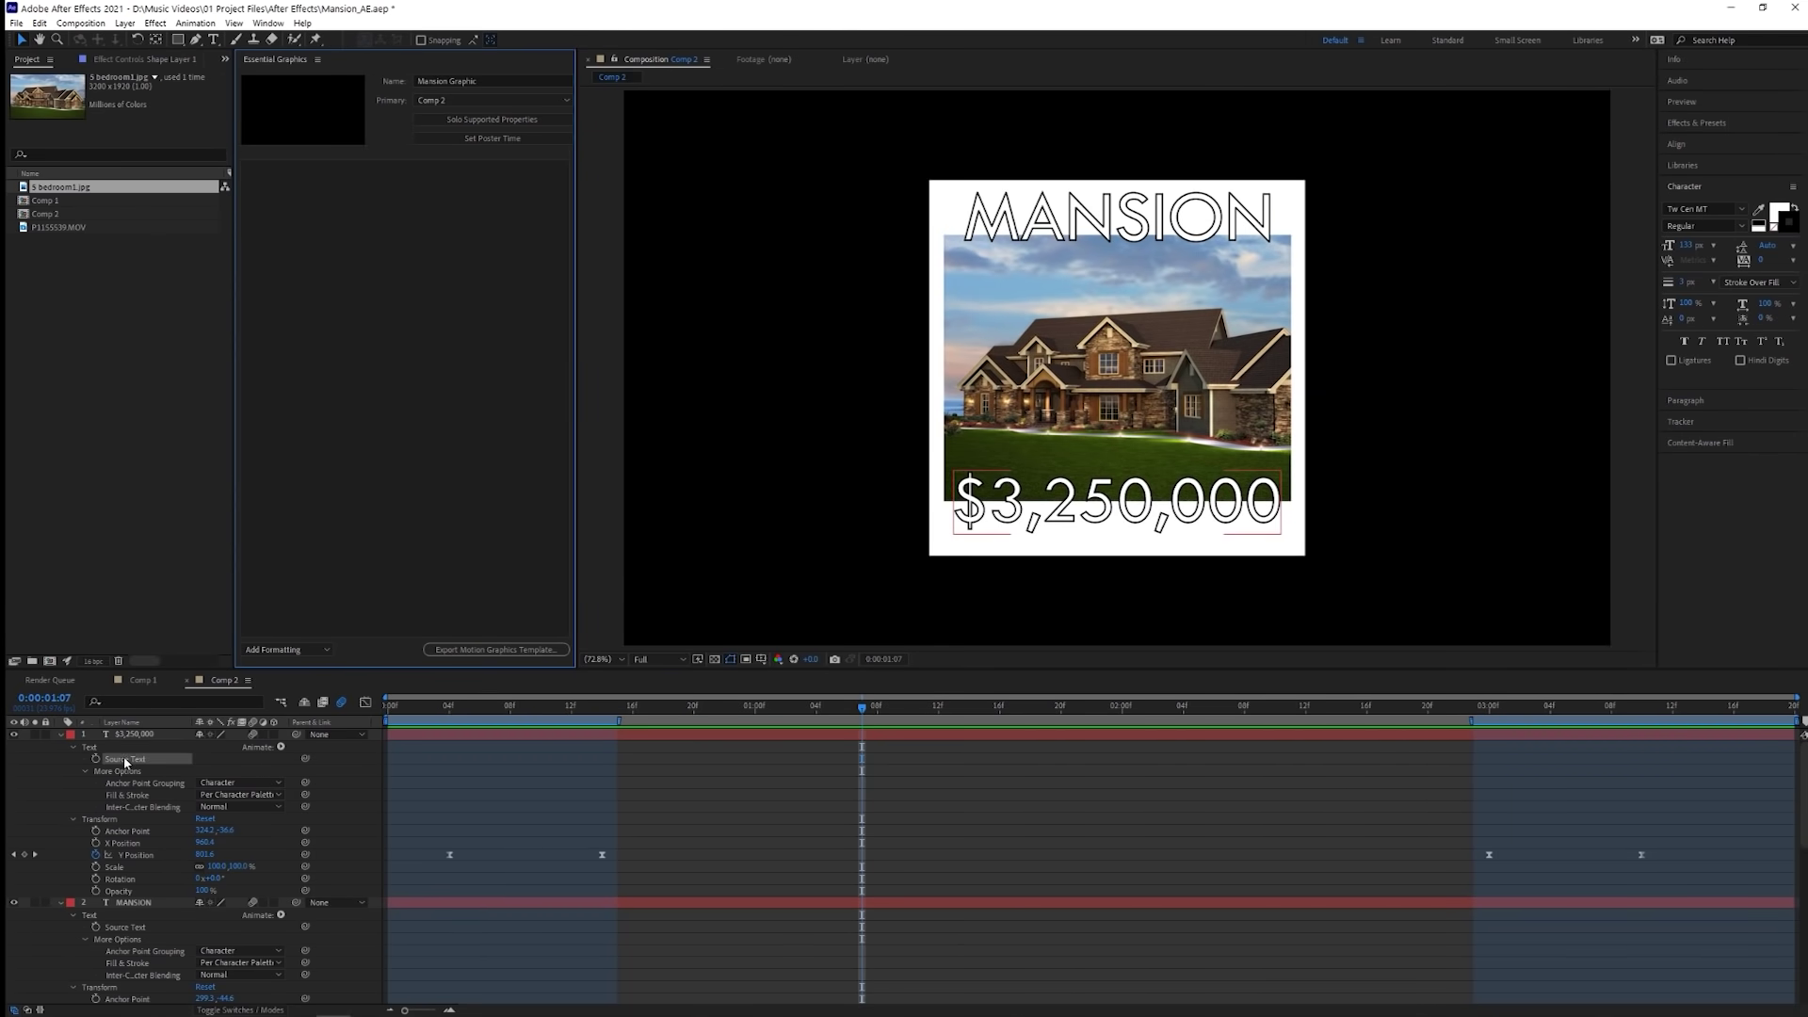
Expose the price layer's source text as "House Prce" and its scale as "Price Scale" in the template.
left_click_drag(126, 761, 304, 173)
type("House Price")
key("Return")
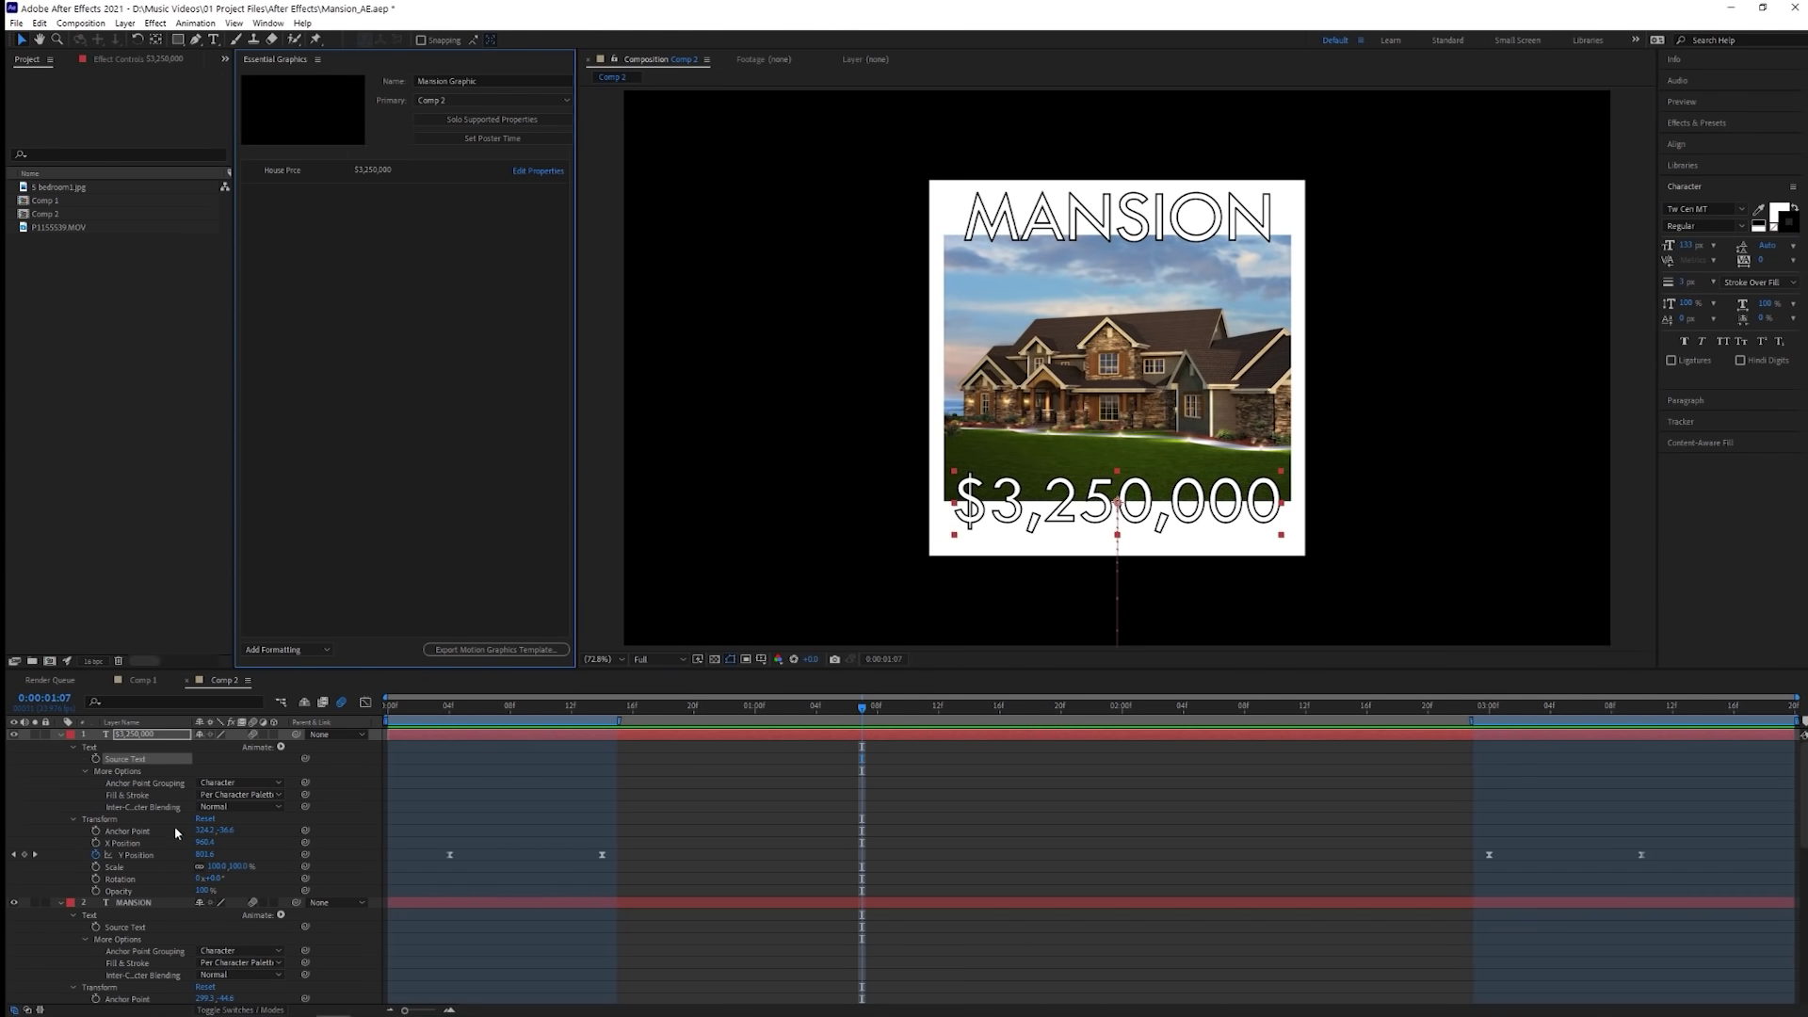
left_click_drag(114, 866, 216, 372)
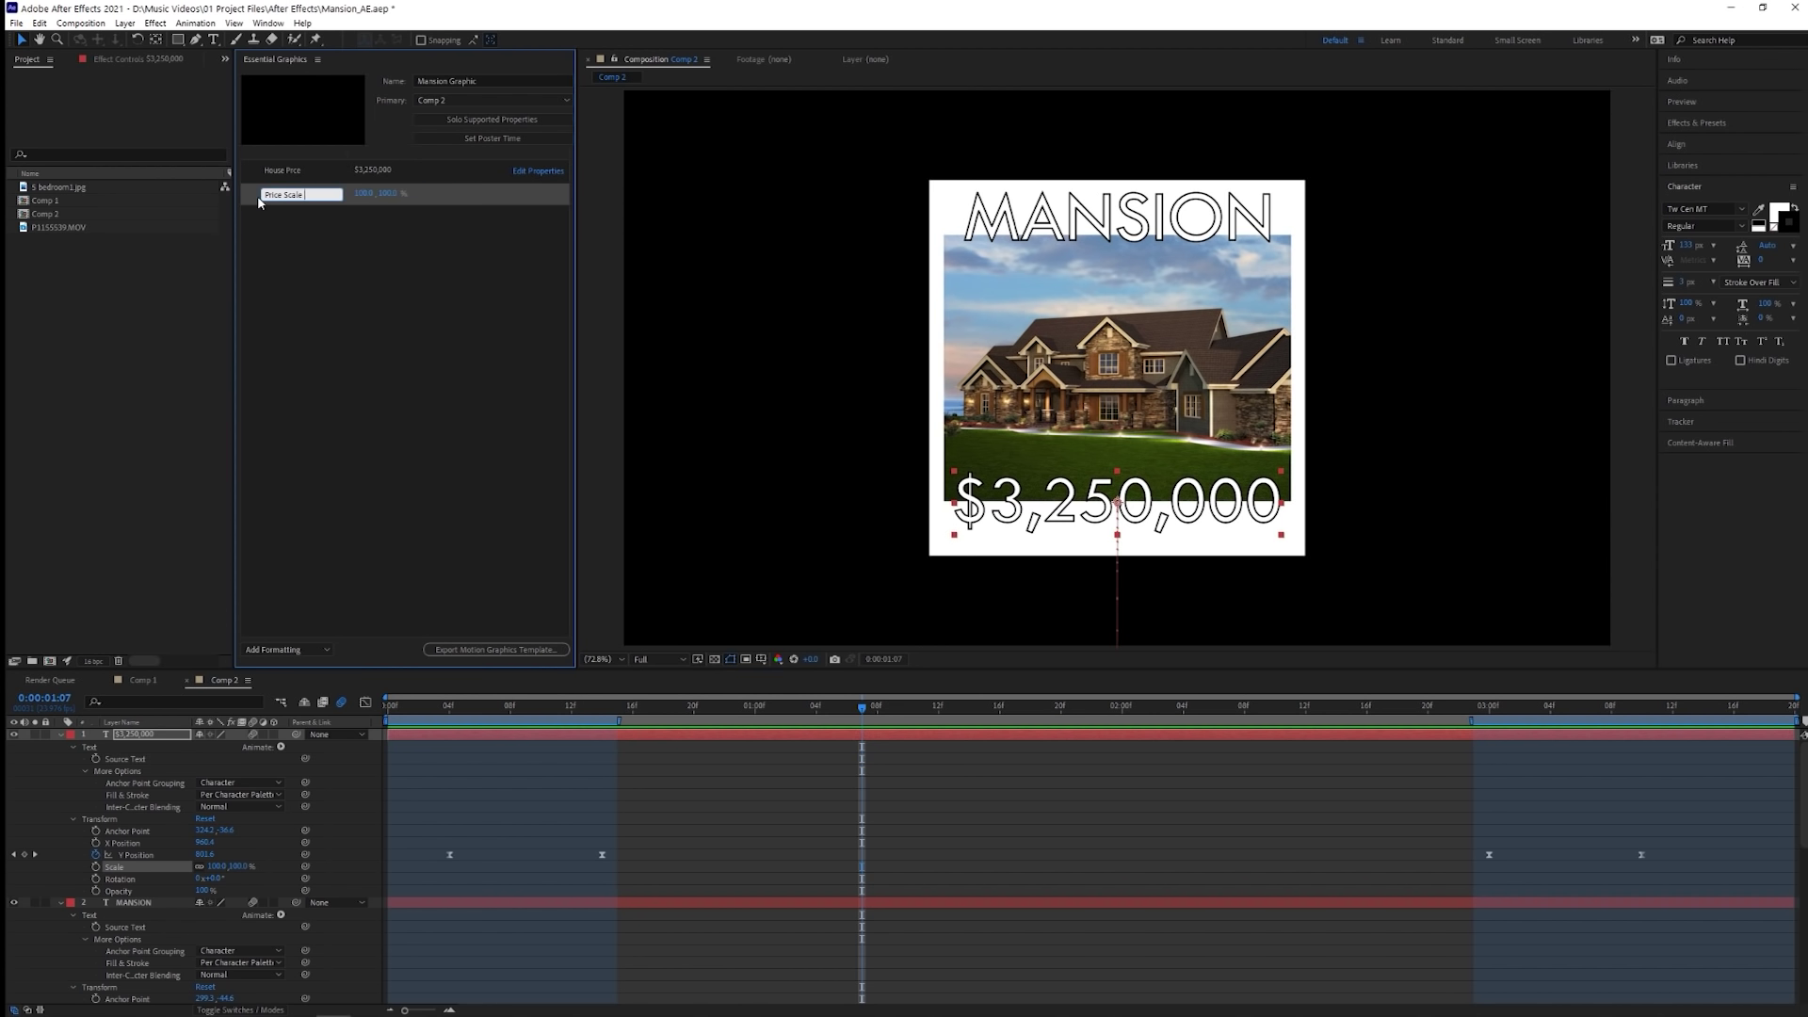
Add the 5 bedroom1.jpg layer to the template as "Mansion Picture" and the rectangle's fill colour as "Box Color".
scroll(280, 920, "down", 3)
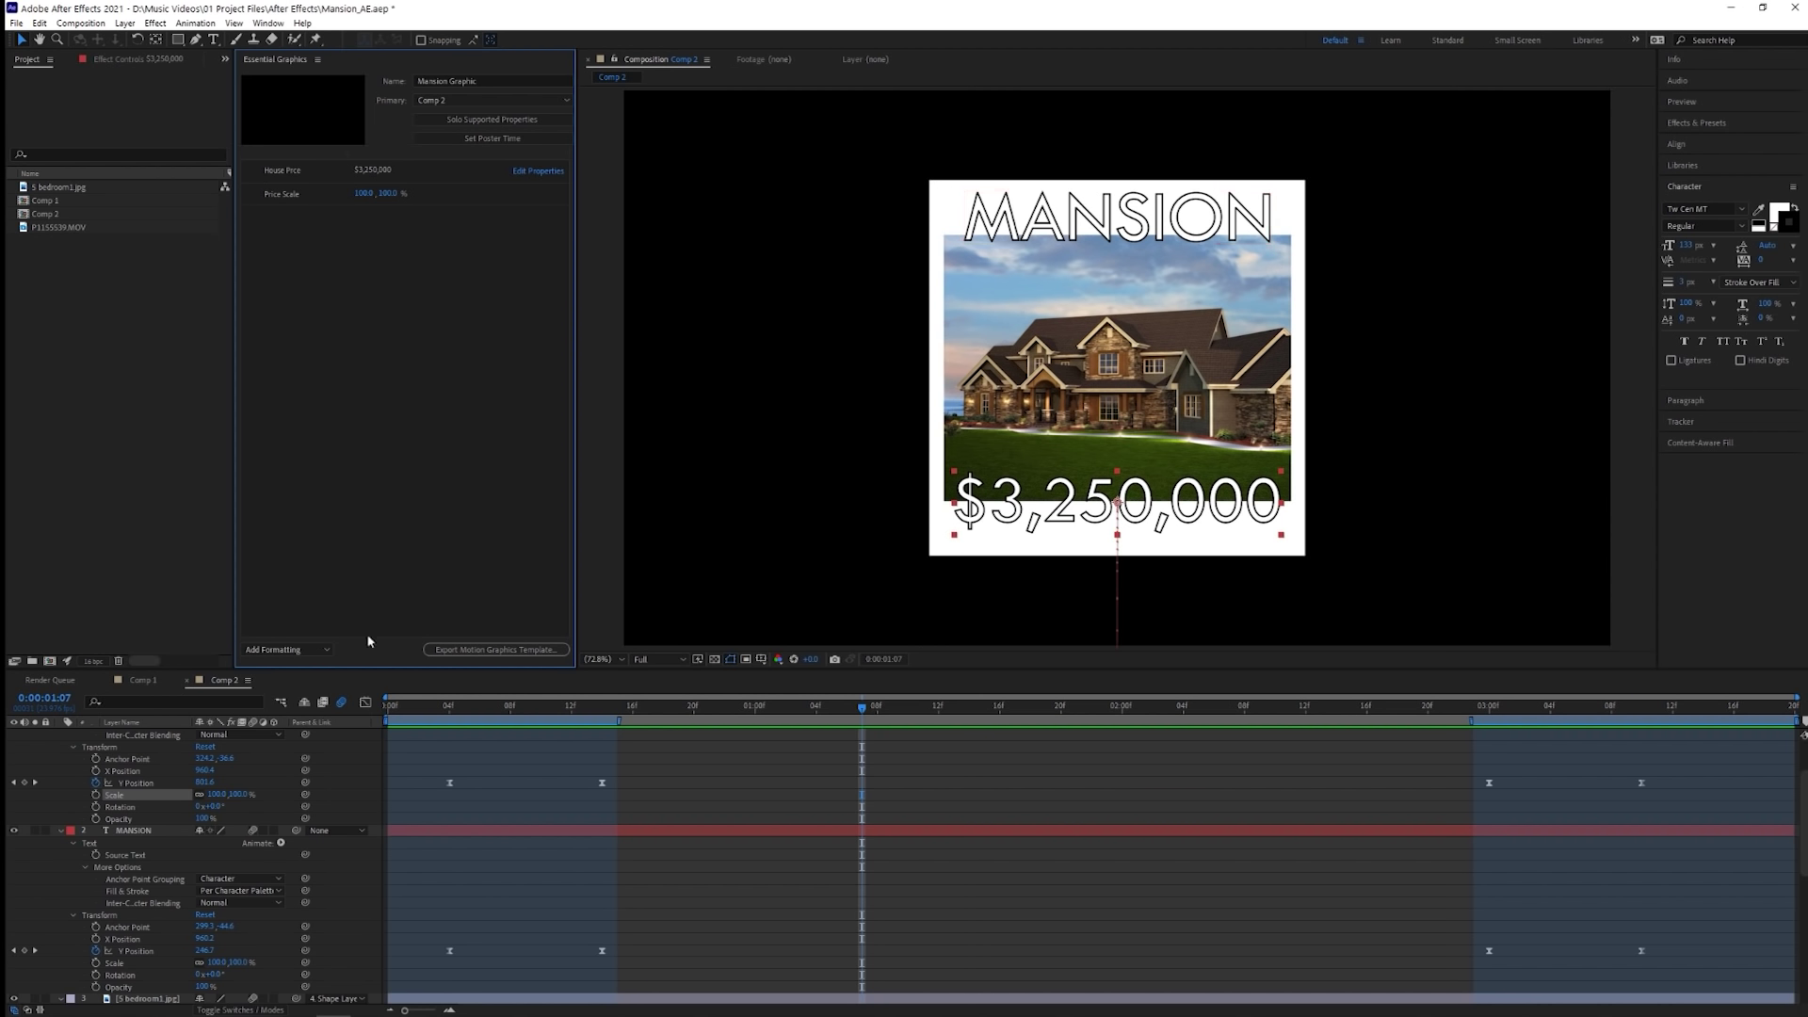
scroll(447, 820, "down", 5)
left_click_drag(140, 823, 321, 217)
type("Mansion Picture")
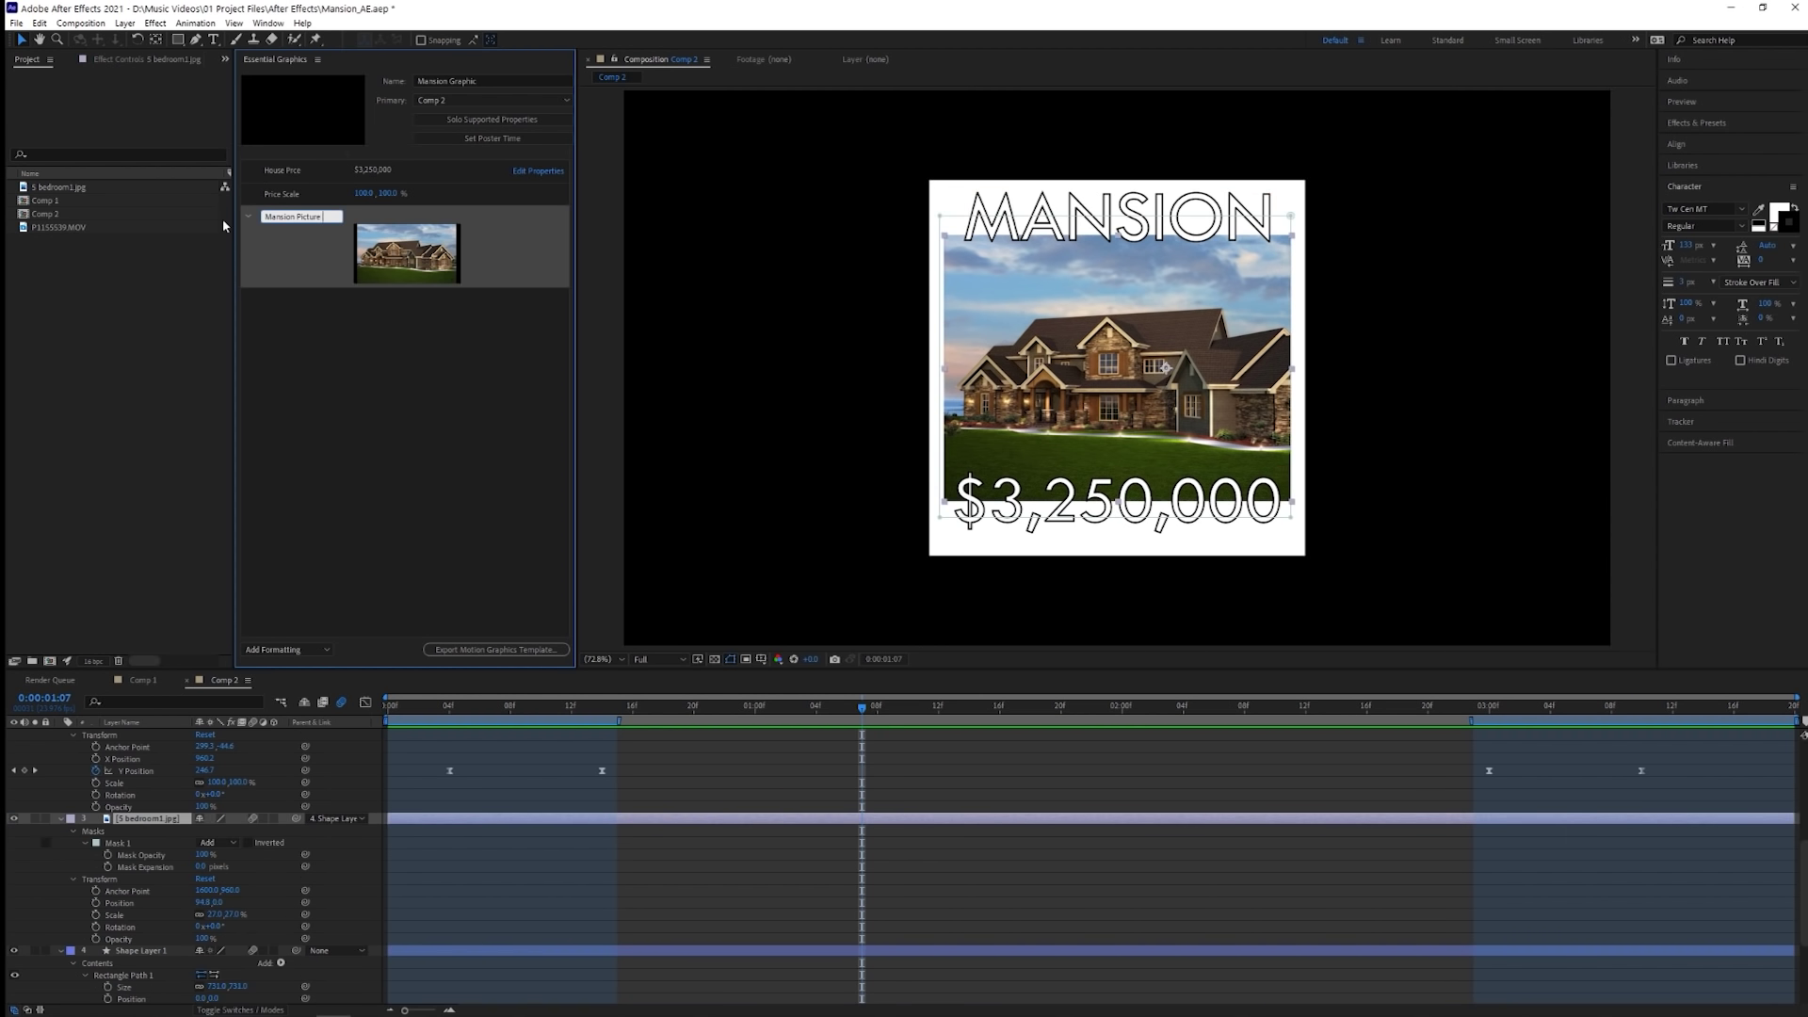
scroll(137, 836, "down", 3)
left_click_drag(125, 951, 283, 301)
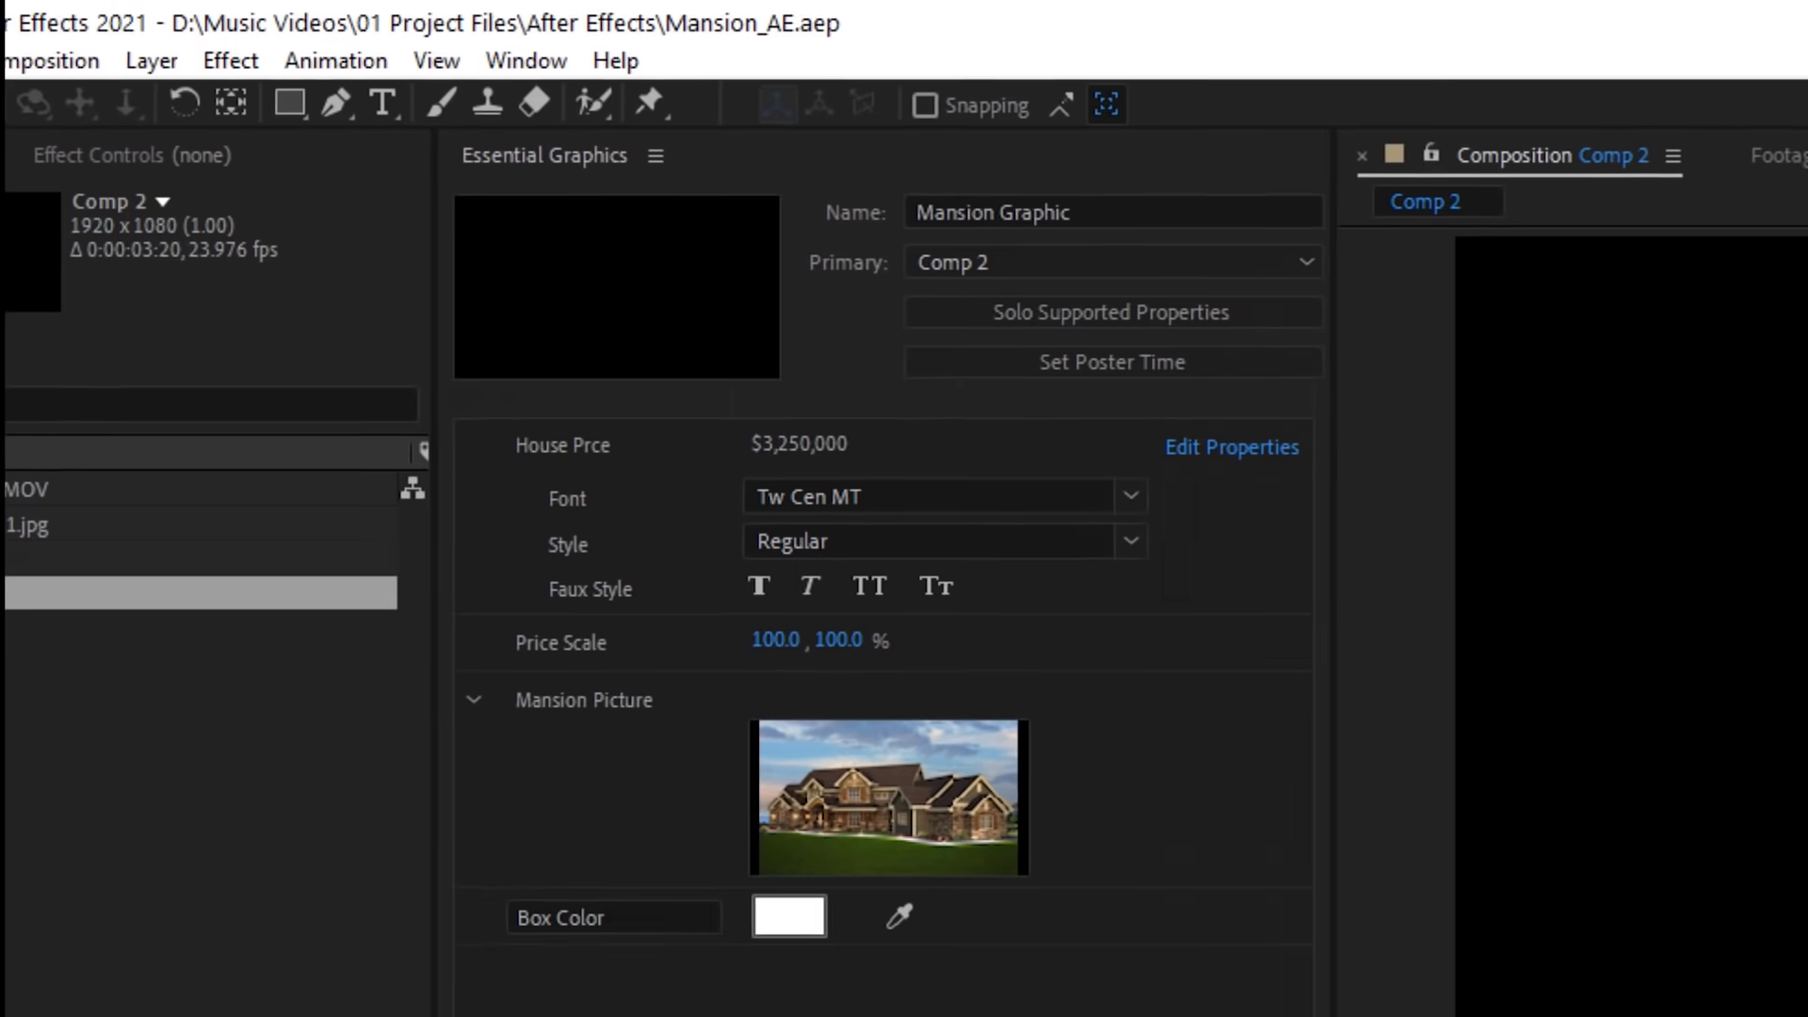
Set the template's poster time to the current frame and export it as a Motion Graphics template to the Mansion Graphics library.
left_click(1118, 368)
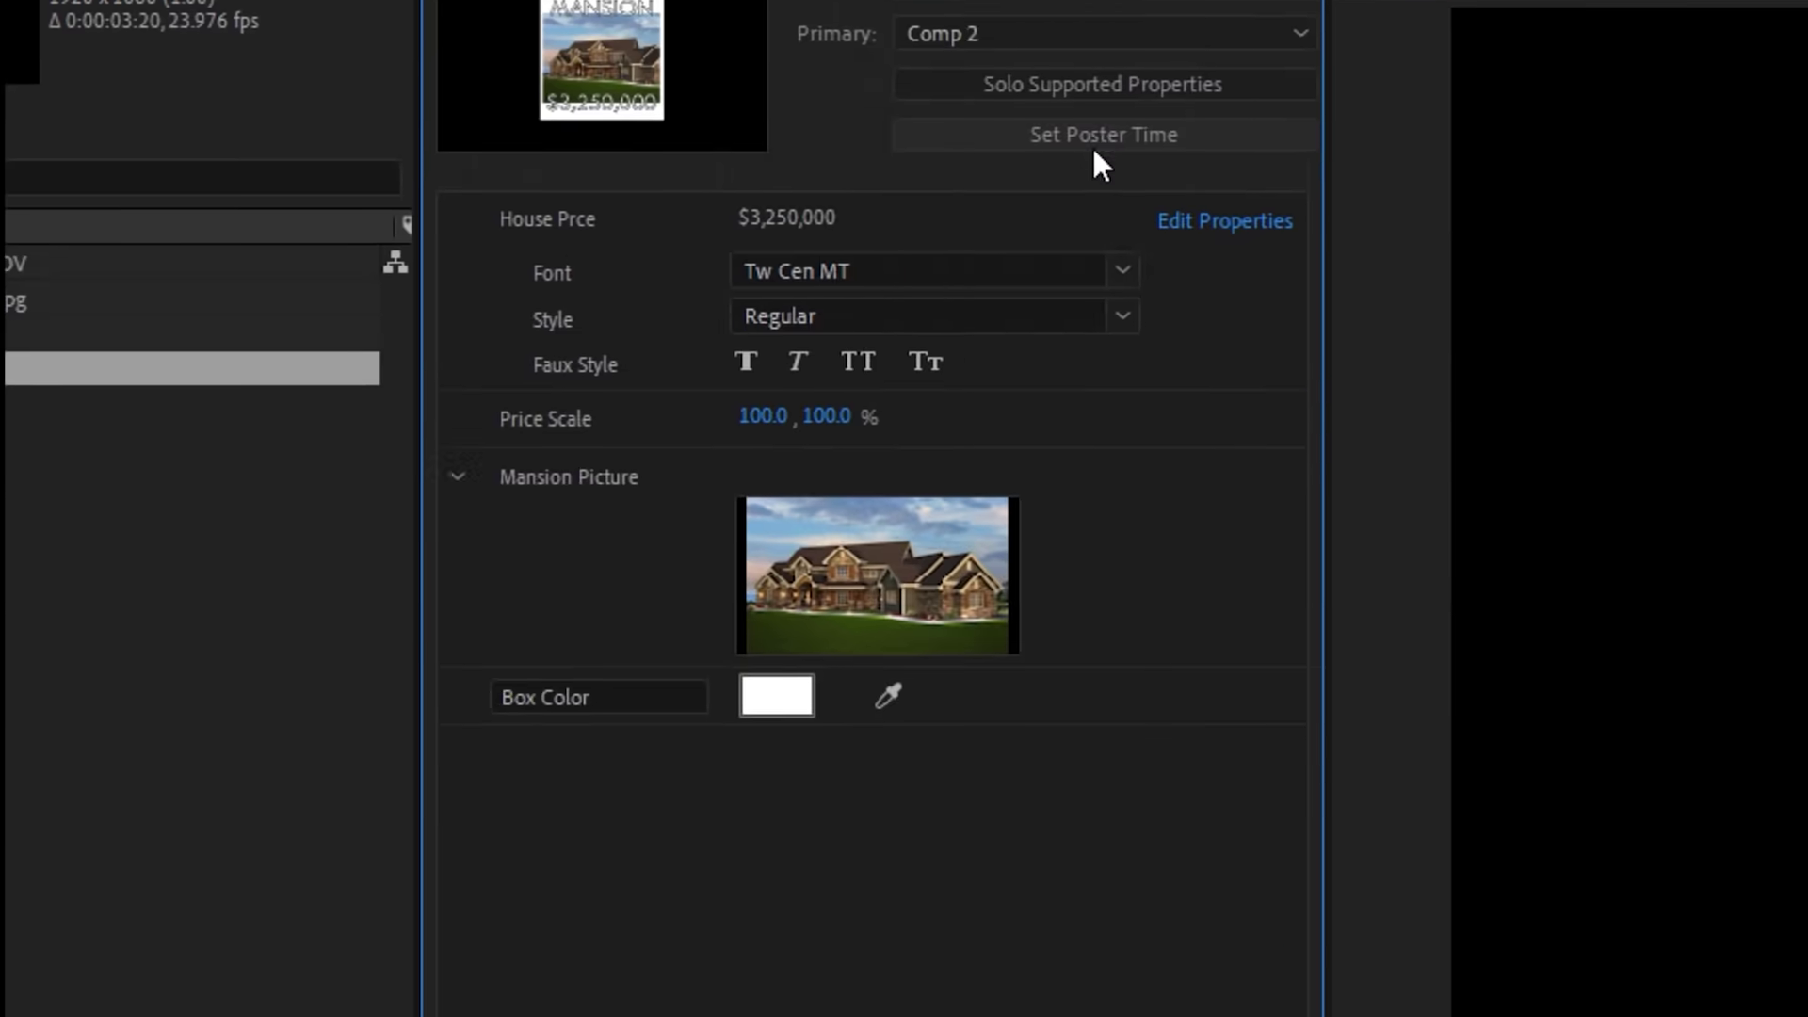
left_click(1037, 678)
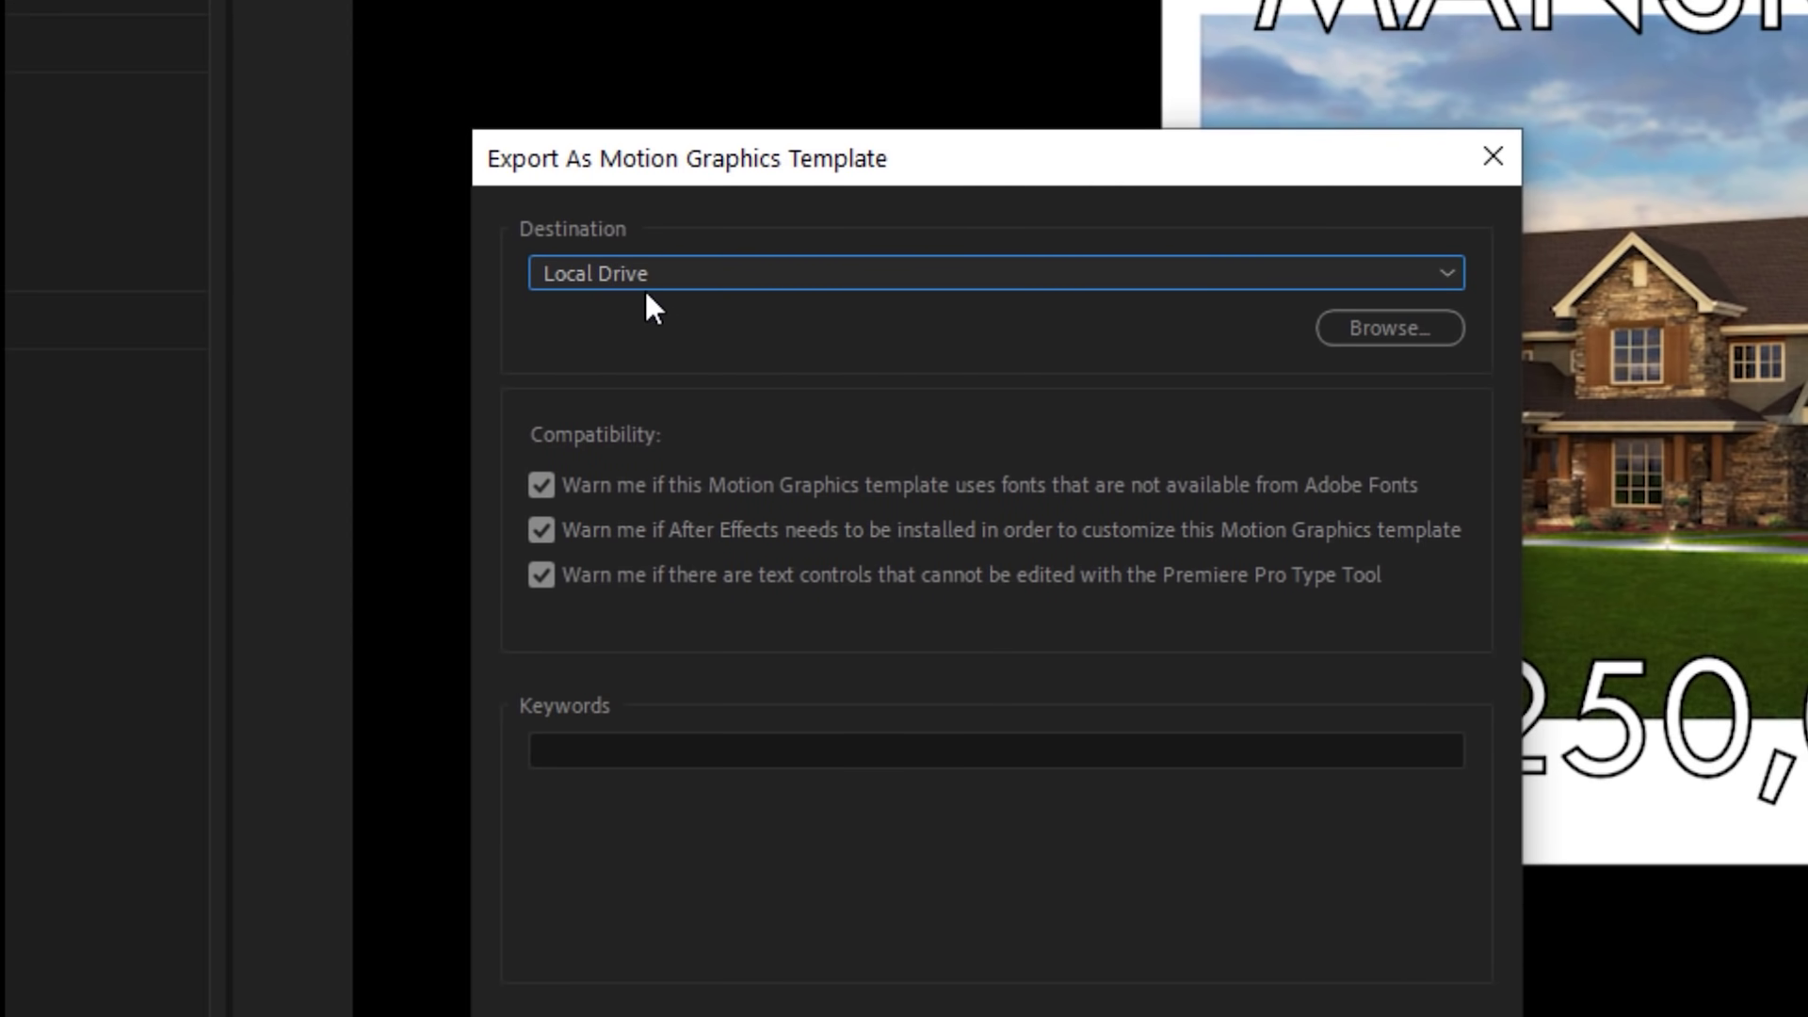
left_click(614, 274)
left_click(659, 560)
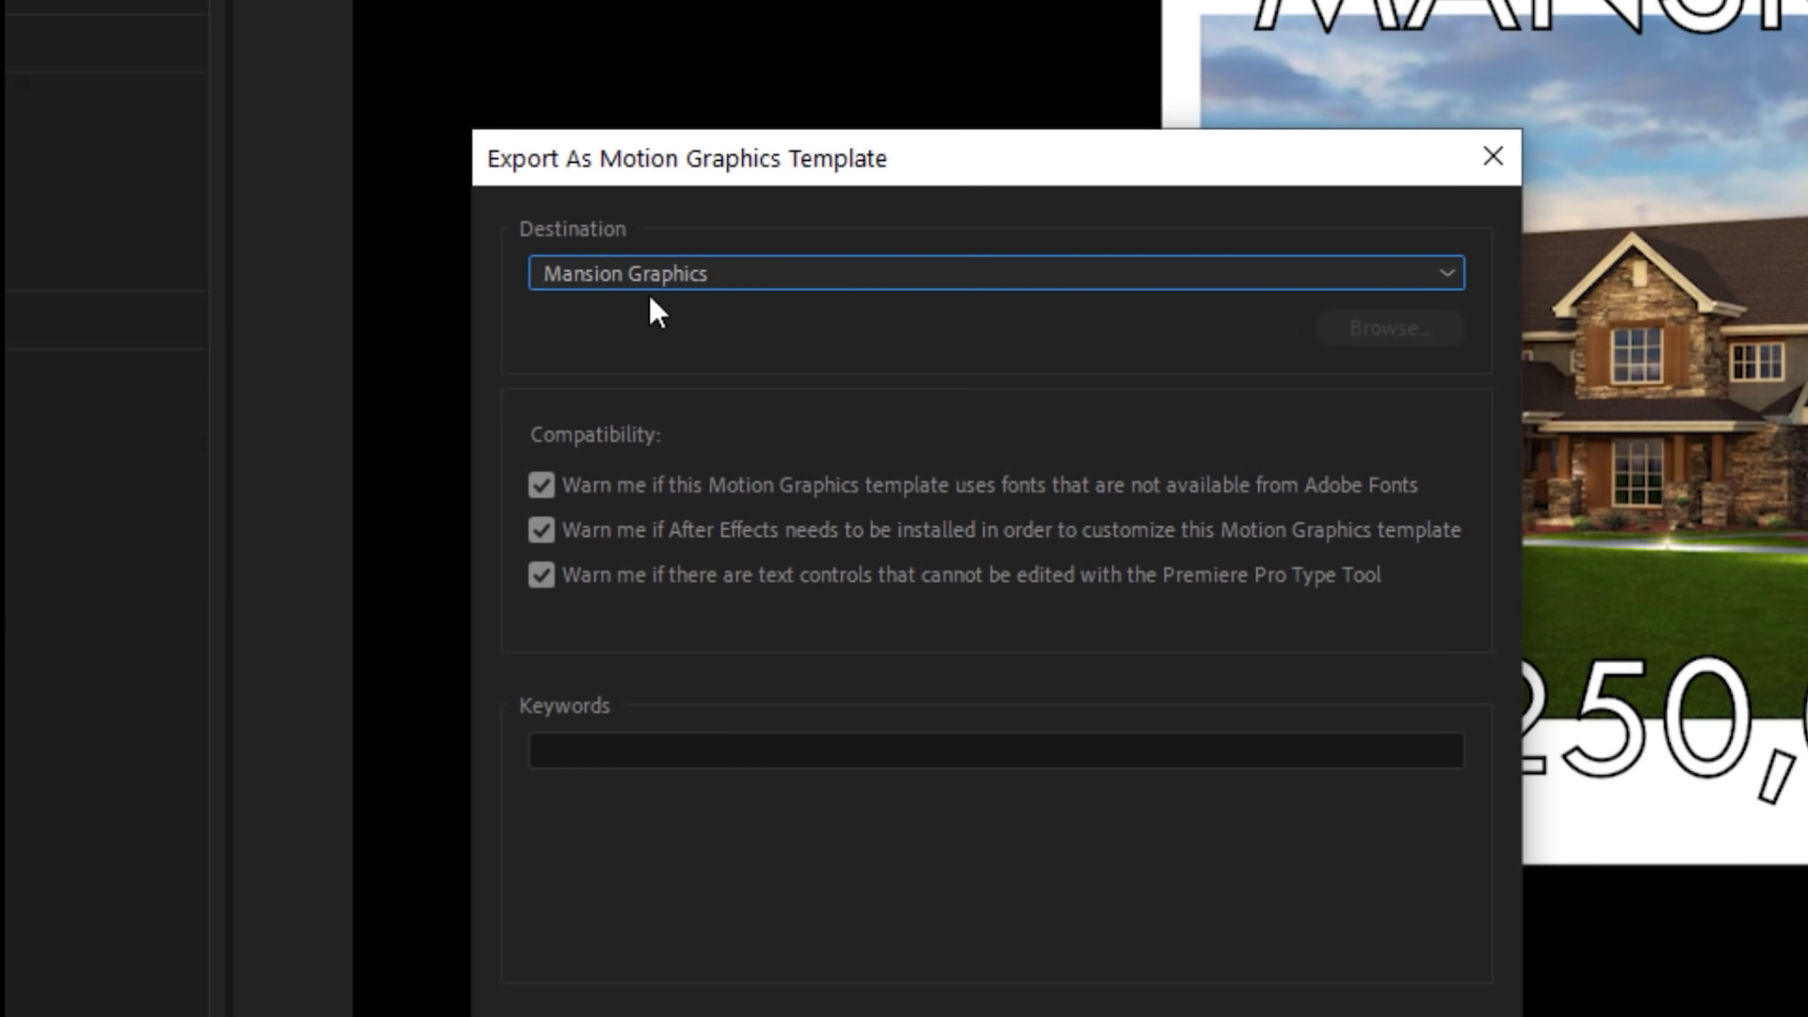
left_click(649, 744)
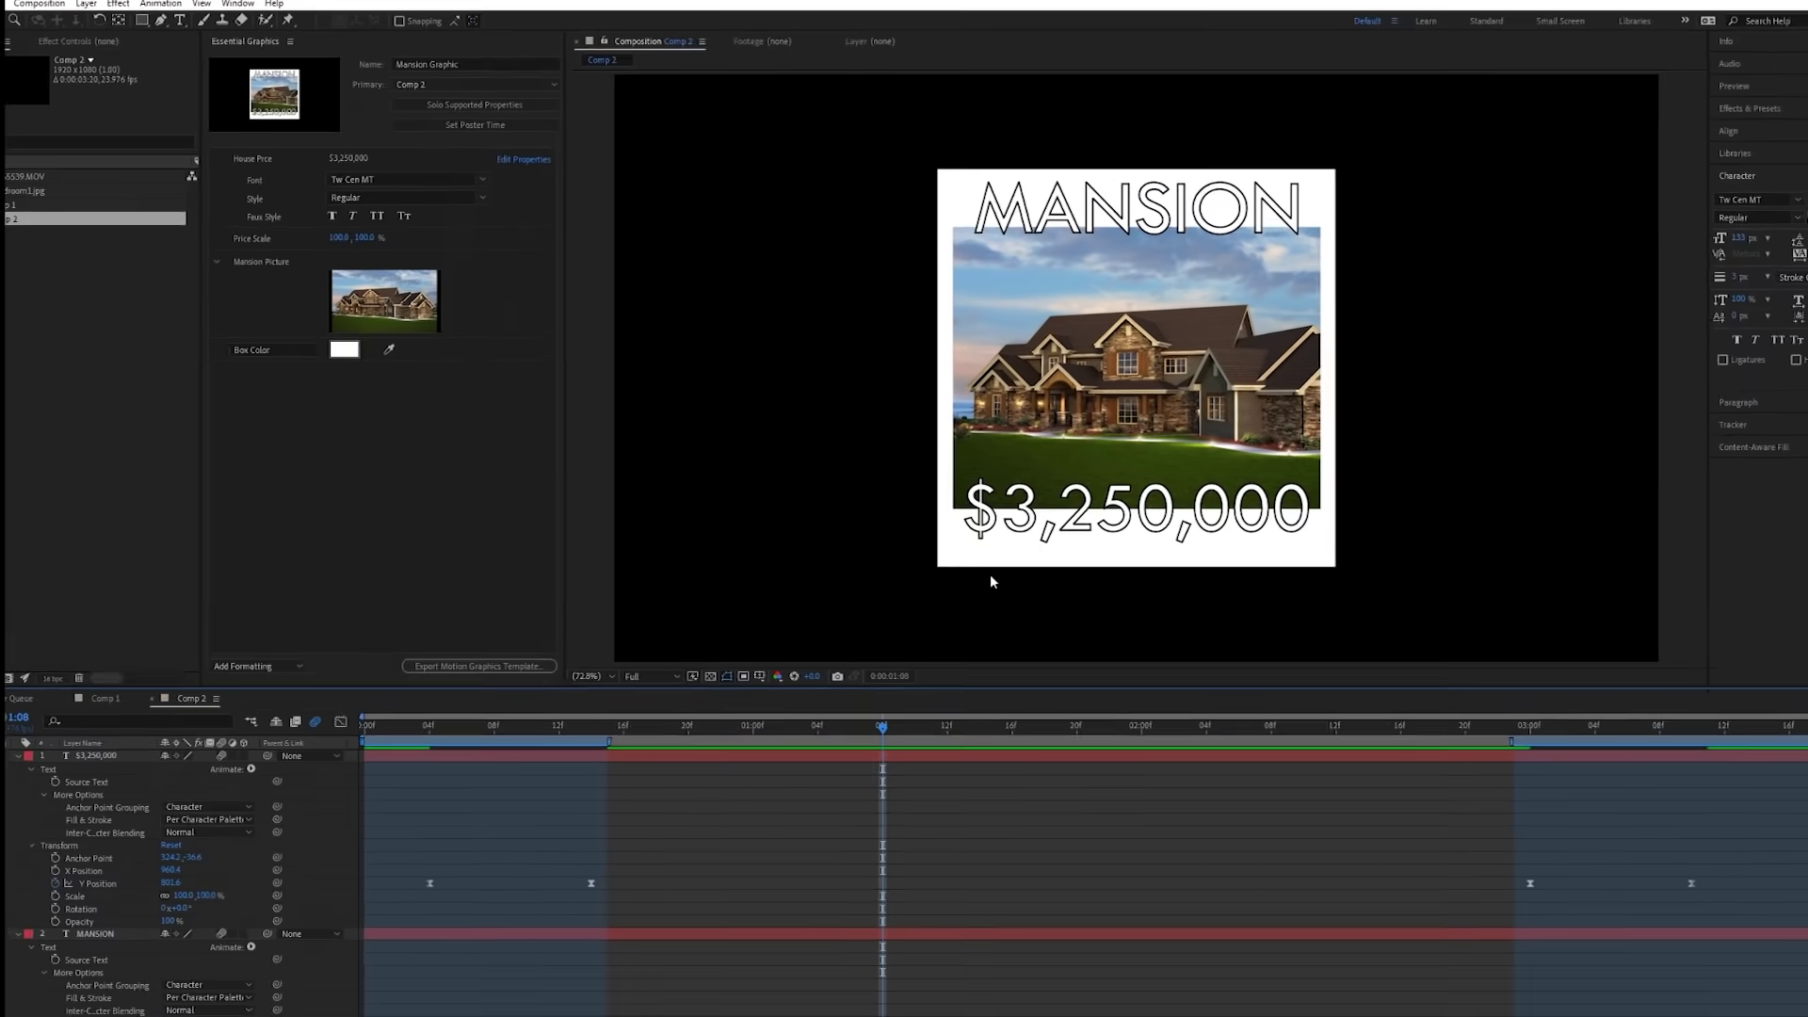
Back in Premiere Pro, place the Mansion Graphic library template above the MULTI clip and trim it to that clip's end.
left_click(1731, 8)
left_click(1510, 75)
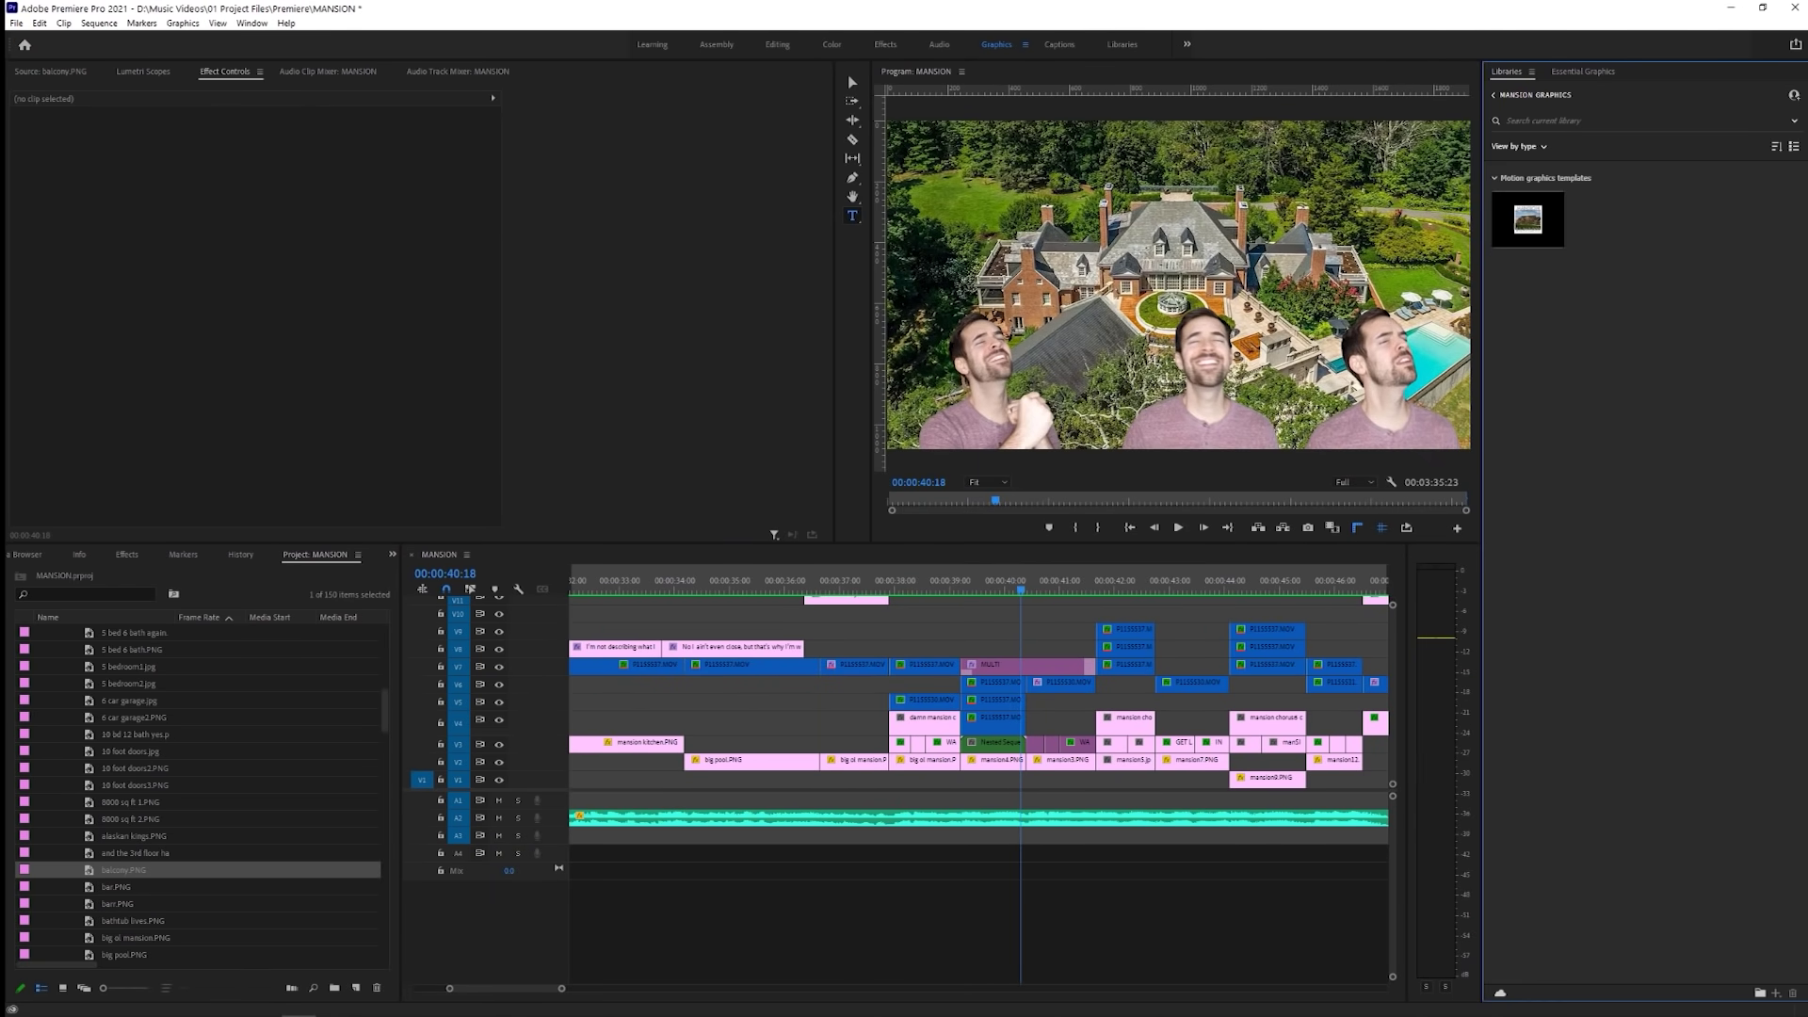
left_click_drag(1527, 219, 970, 612)
left_click_drag(1172, 613, 1106, 614)
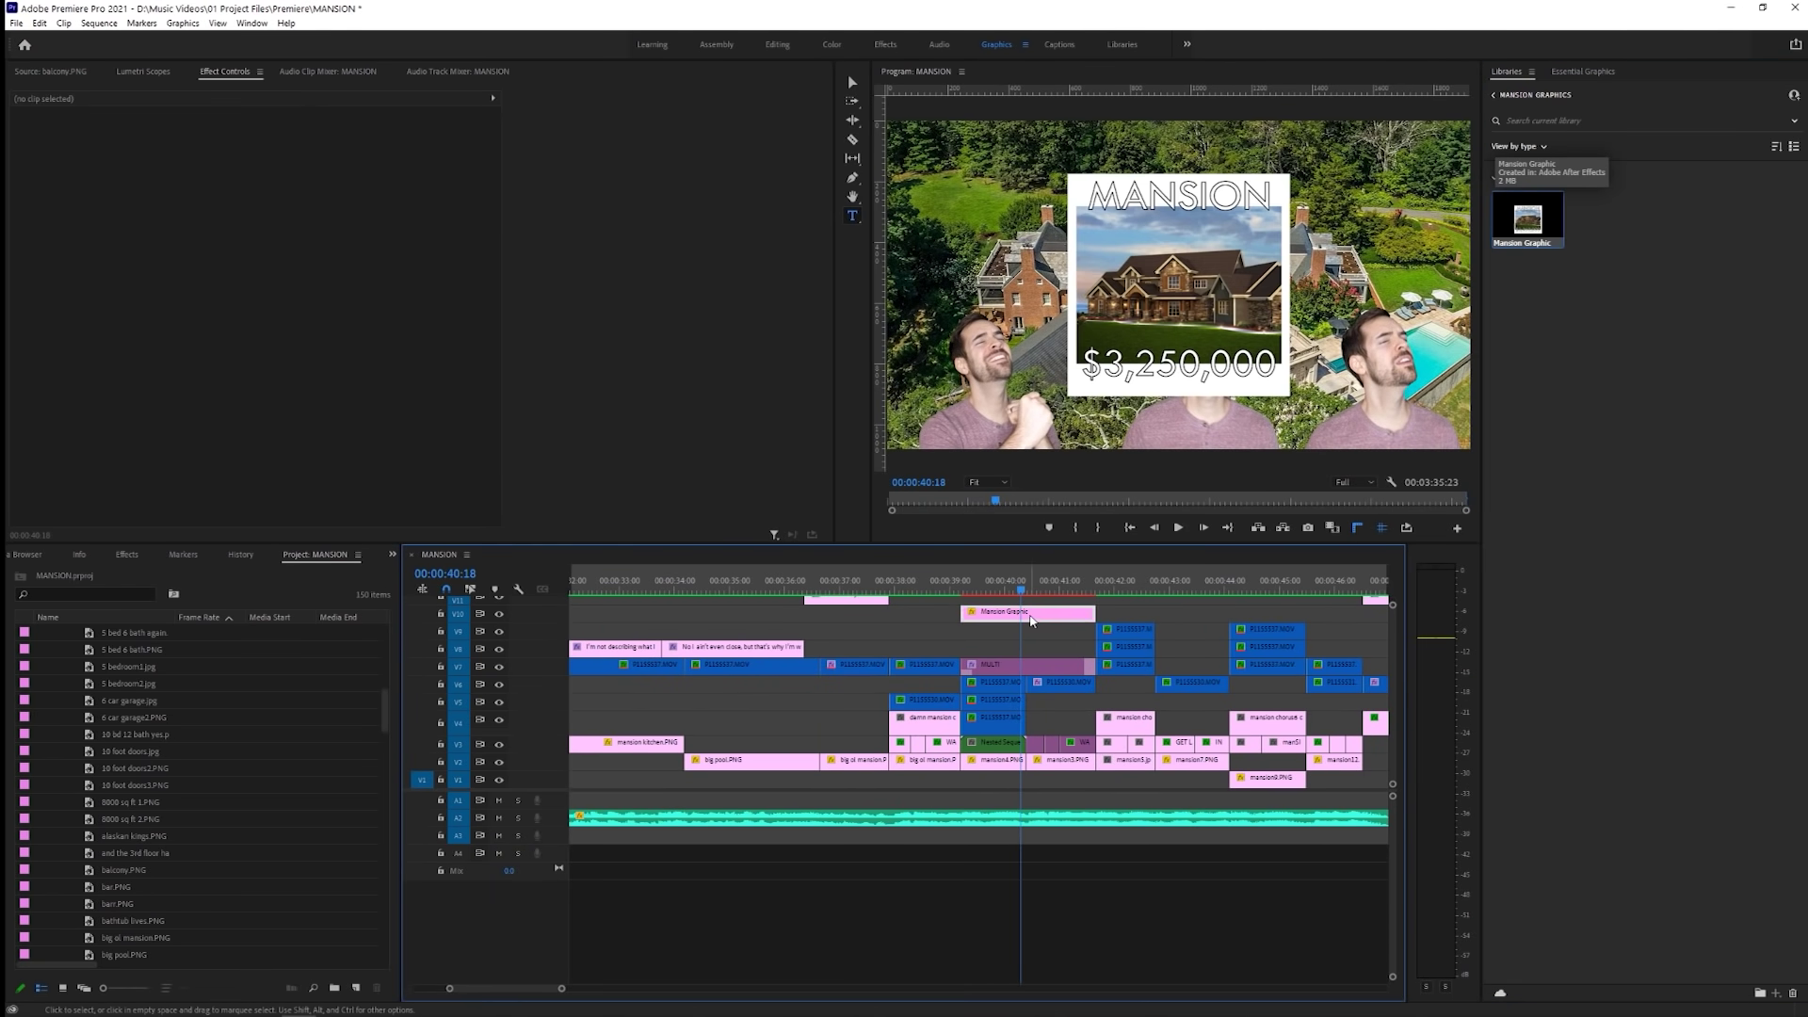